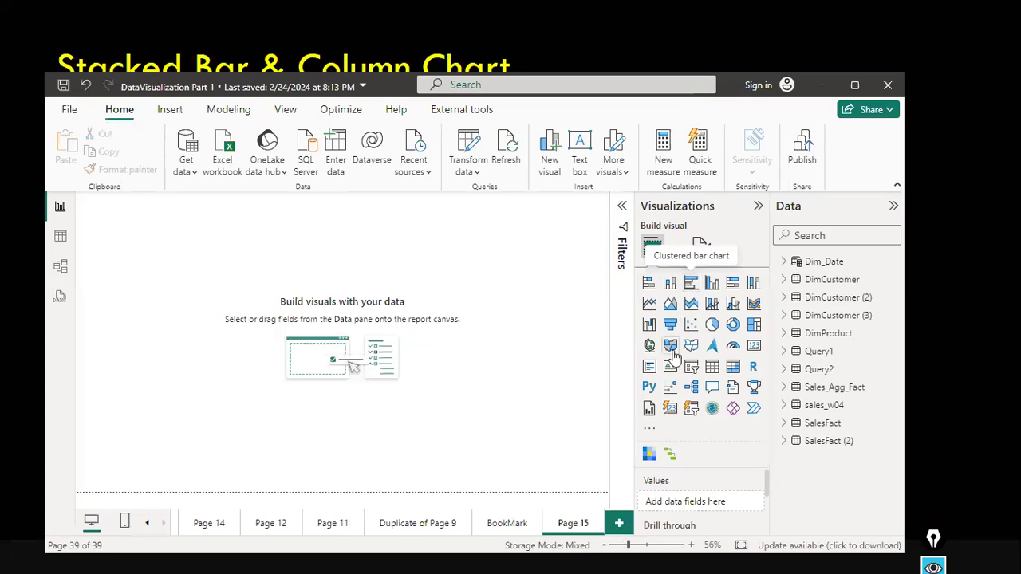
Add a line chart visual to the report page and enable script visuals for the file.
left_click_drag(649, 309, 207, 285)
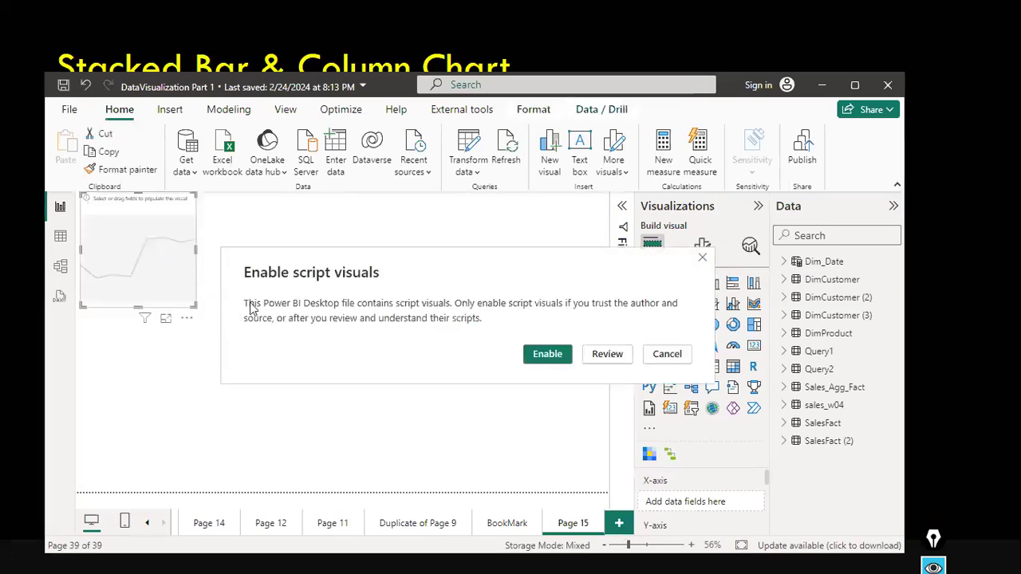
left_click(529, 353)
Move the line chart visual down the canvas and widen it to span most of the page width.
left_click_drag(183, 252, 373, 306)
left_click_drag(250, 387, 250, 391)
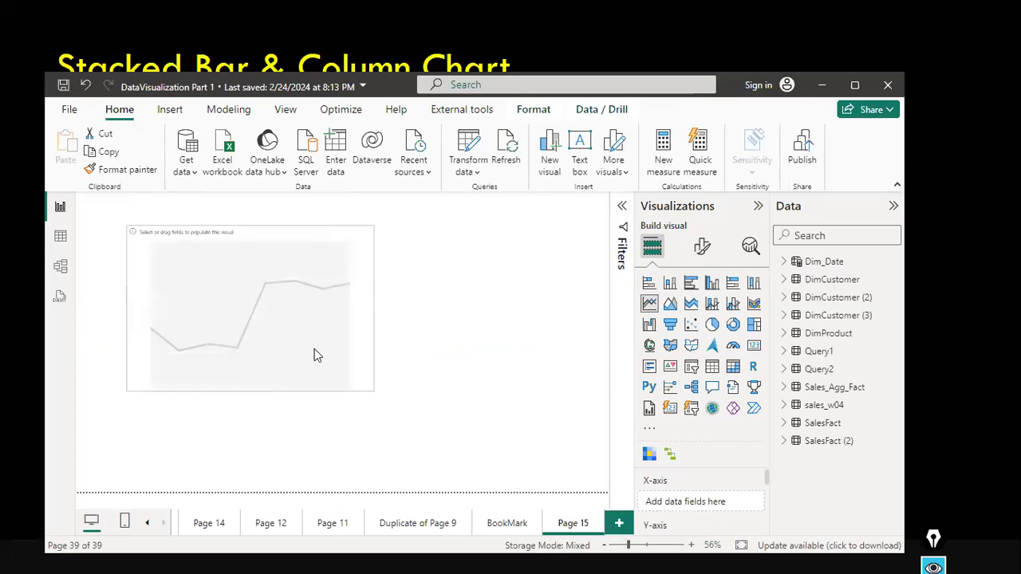
left_click_drag(373, 309, 454, 309)
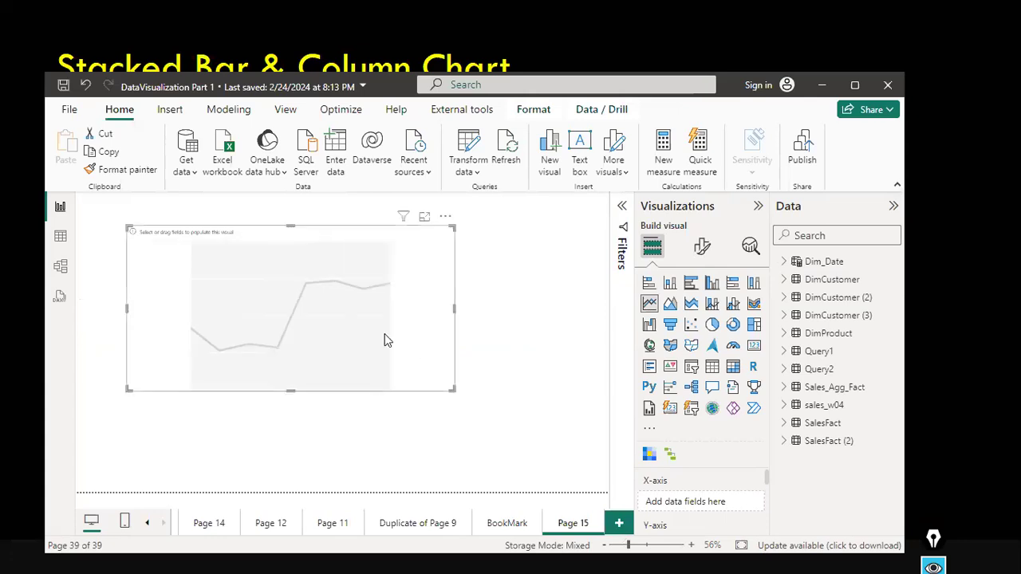
left_click_drag(414, 349, 410, 355)
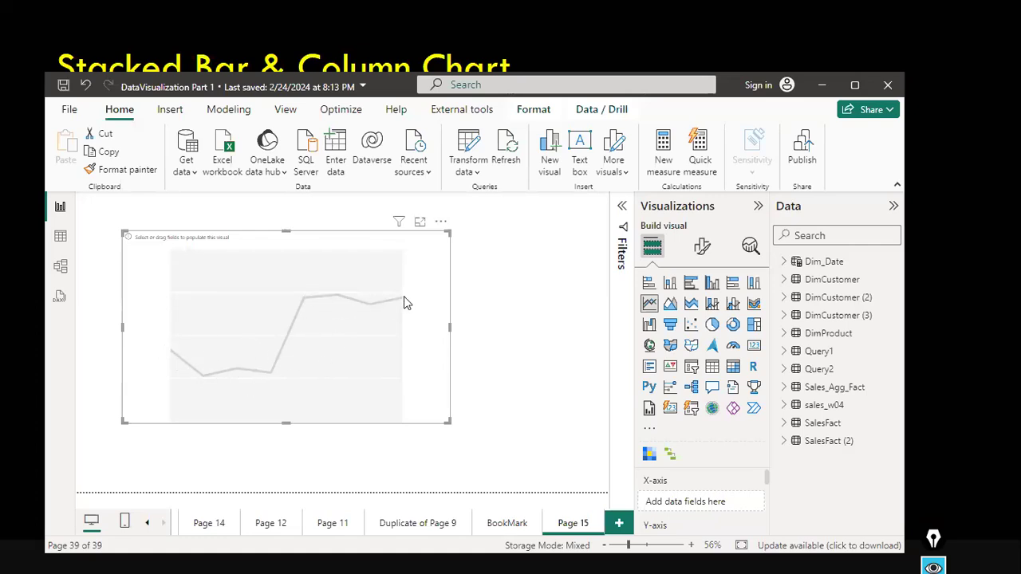
left_click_drag(449, 327, 548, 333)
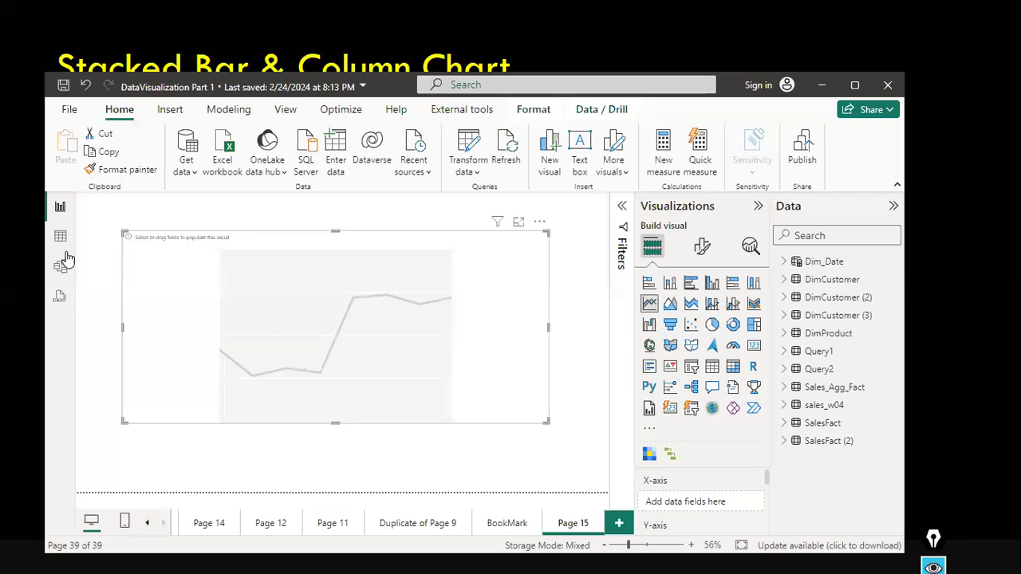
Expand the Dim_Date table and add its Year field to the line chart.
left_click(785, 261)
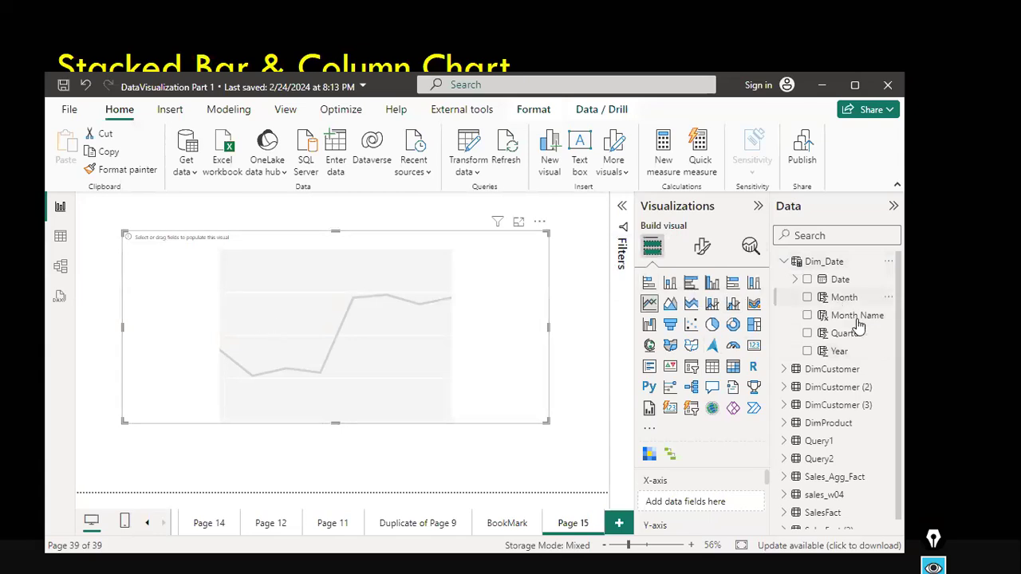
left_click_drag(837, 351, 381, 418)
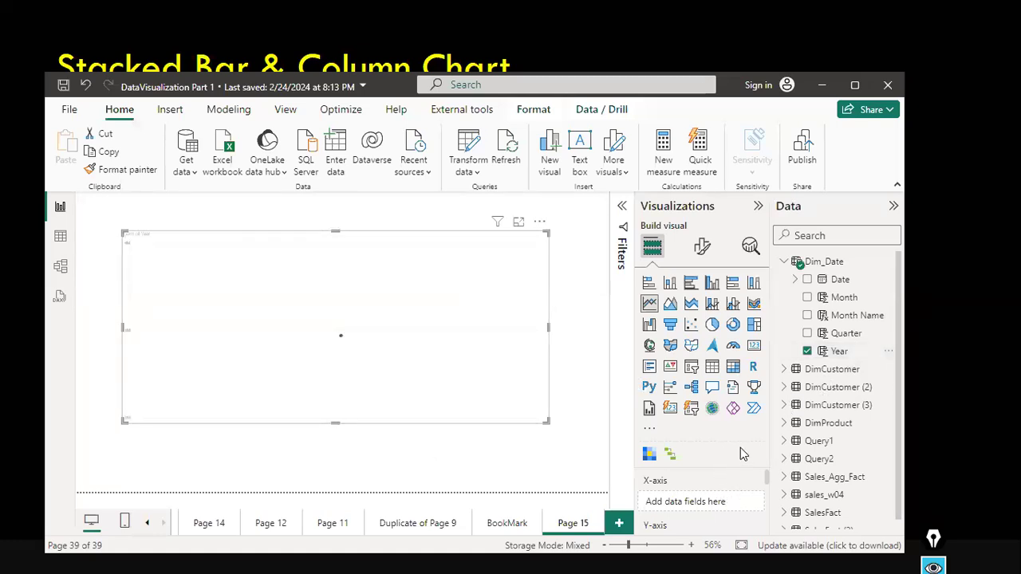
left_click(758, 205)
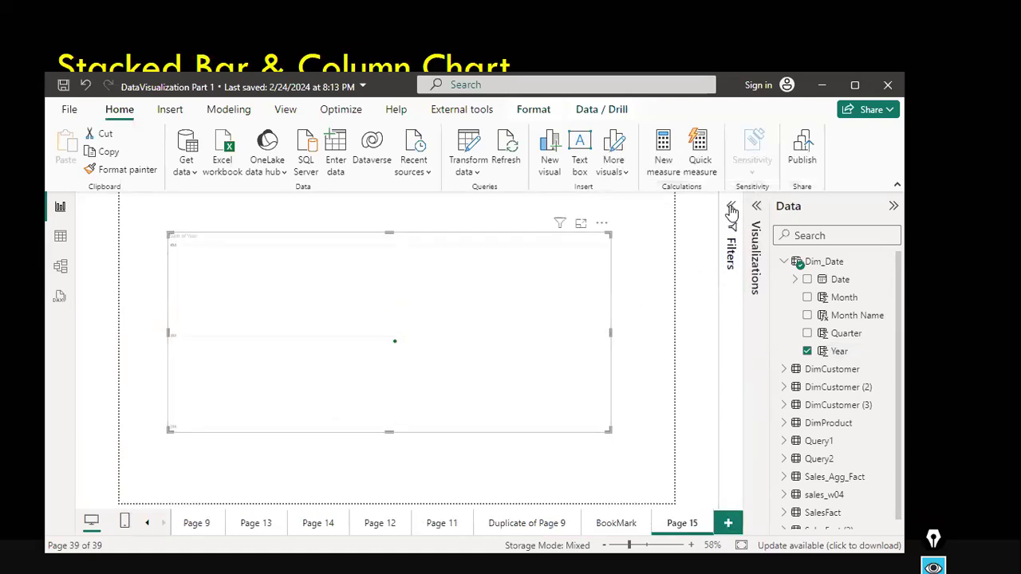
left_click(756, 206)
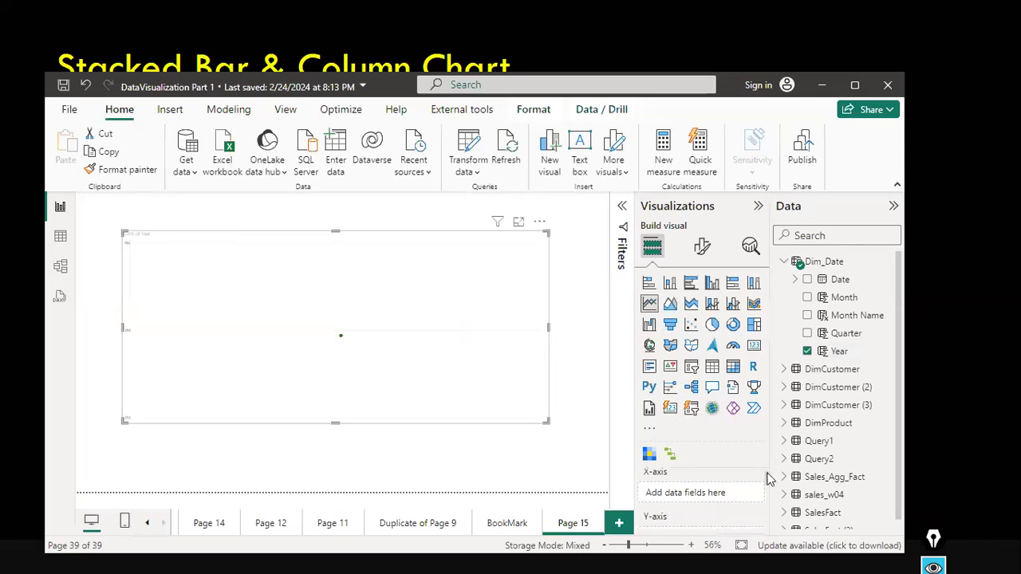
Remove Sum of Year from the chart's Y-axis.
scroll(735, 514, "down", 2)
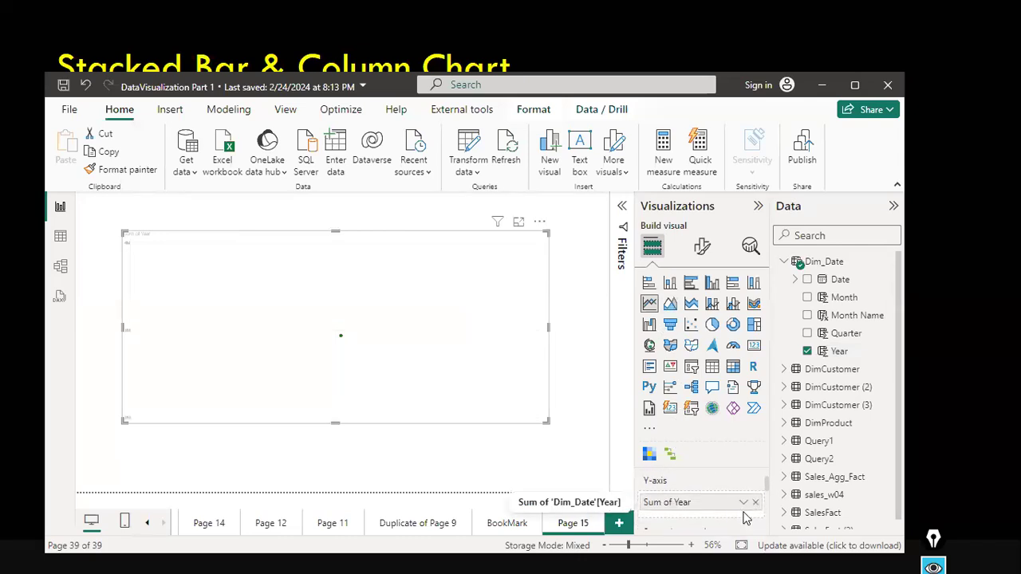
left_click(744, 507)
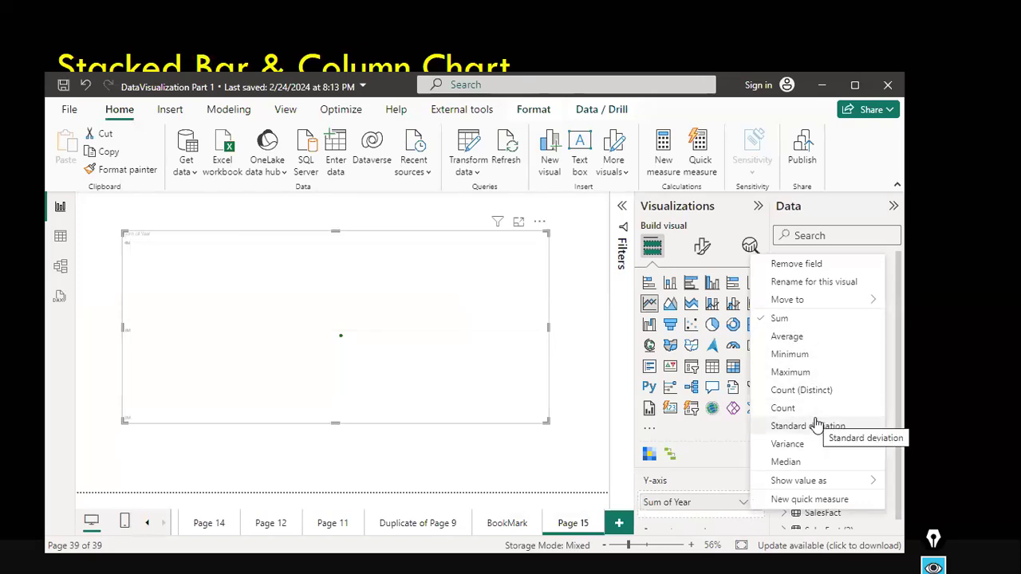
left_click(744, 502)
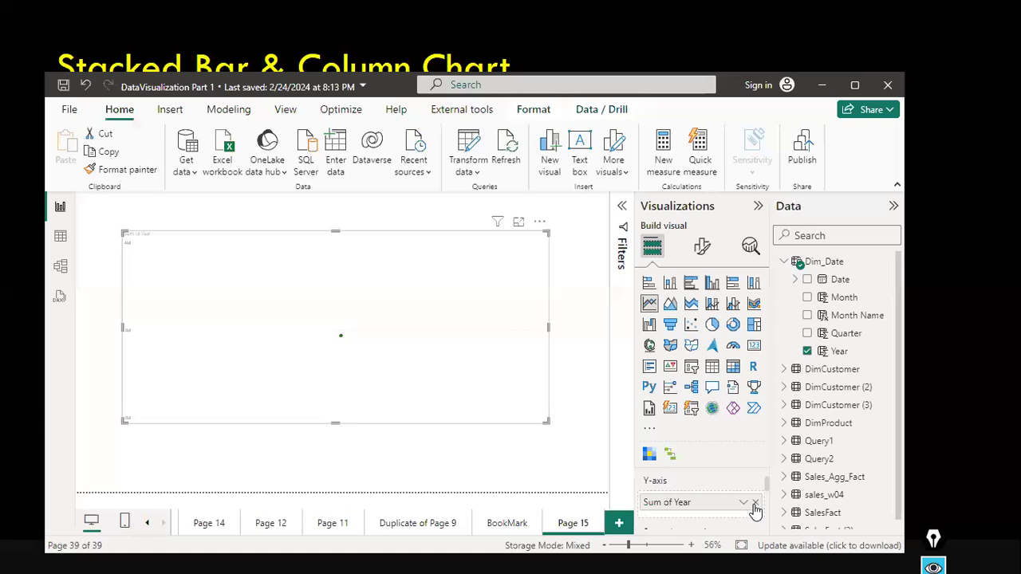
left_click(754, 504)
Place Dim_Date's Year field on the chart's X-axis.
scroll(737, 499, "up", 1)
scroll(737, 499, "up", 1)
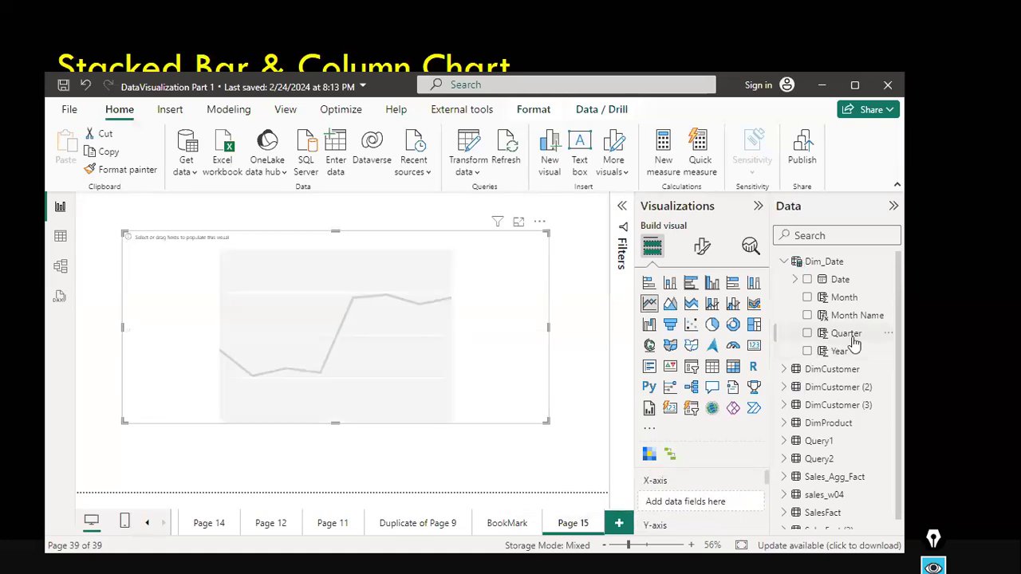
left_click_drag(839, 351, 714, 498)
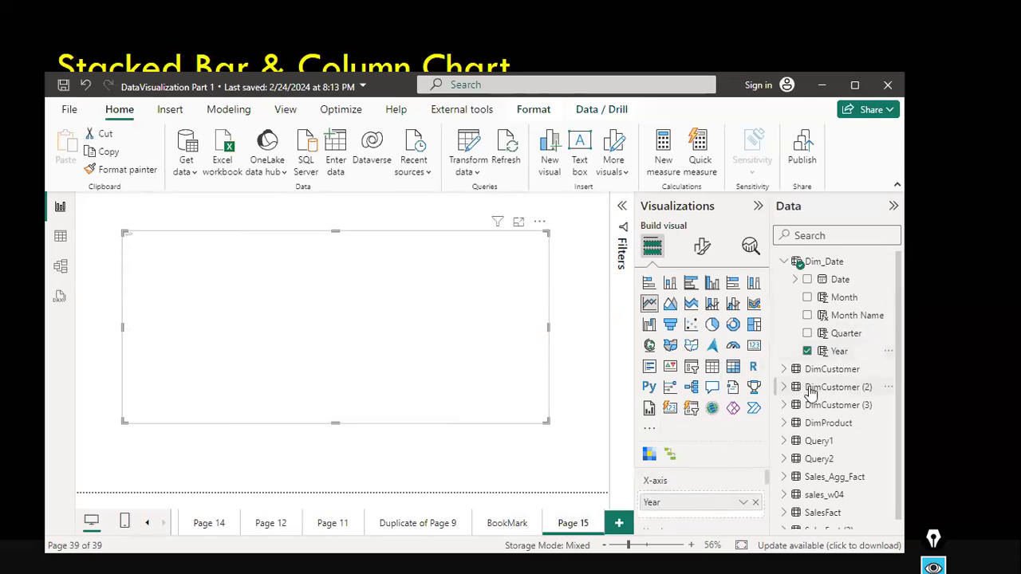
Expand the sales_w04 table and add its Sales field to the chart's Y-axis.
scroll(810, 410, "down", 1)
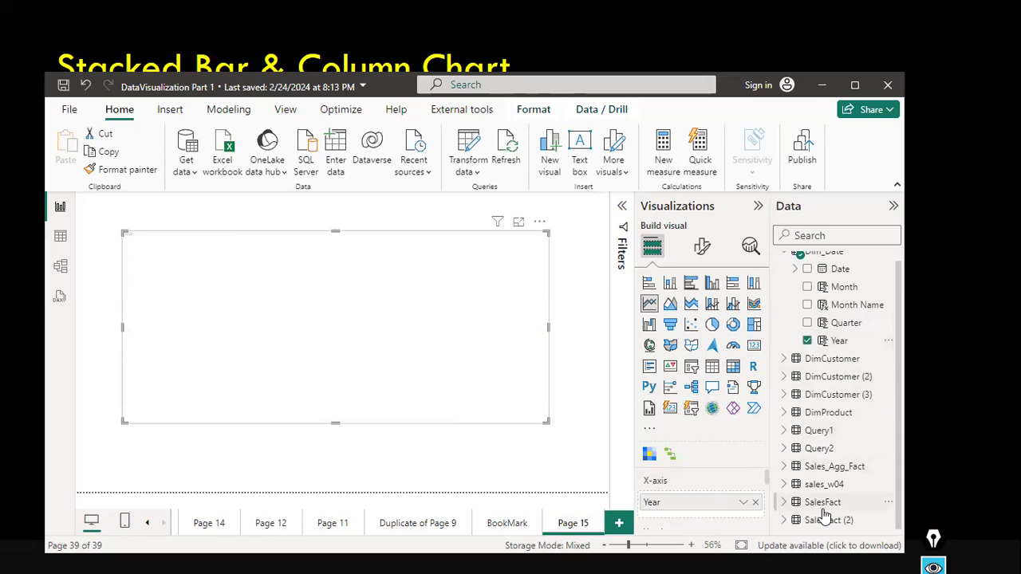
left_click(847, 485)
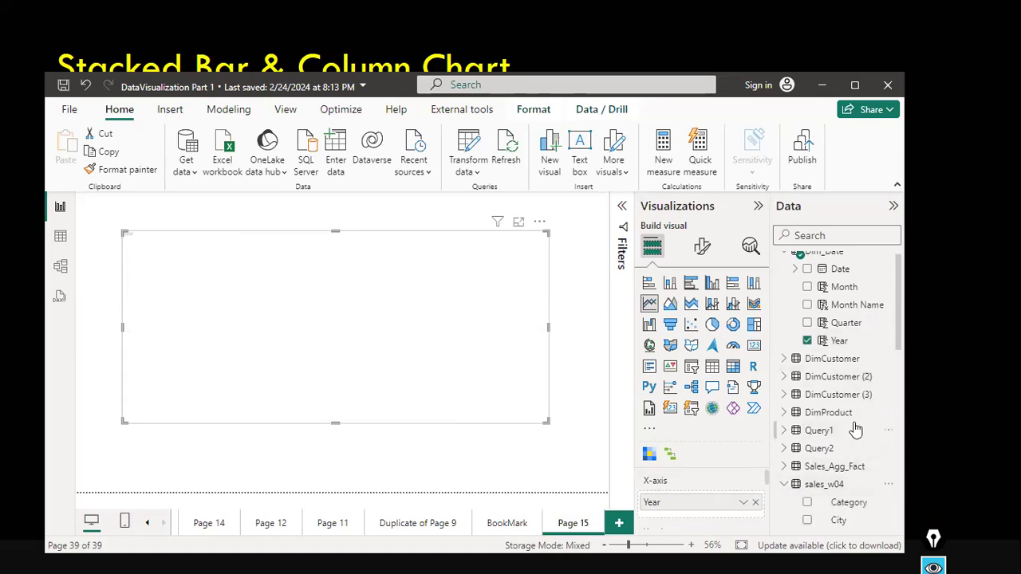
scroll(857, 426, "down", 5)
scroll(857, 439, "down", 2)
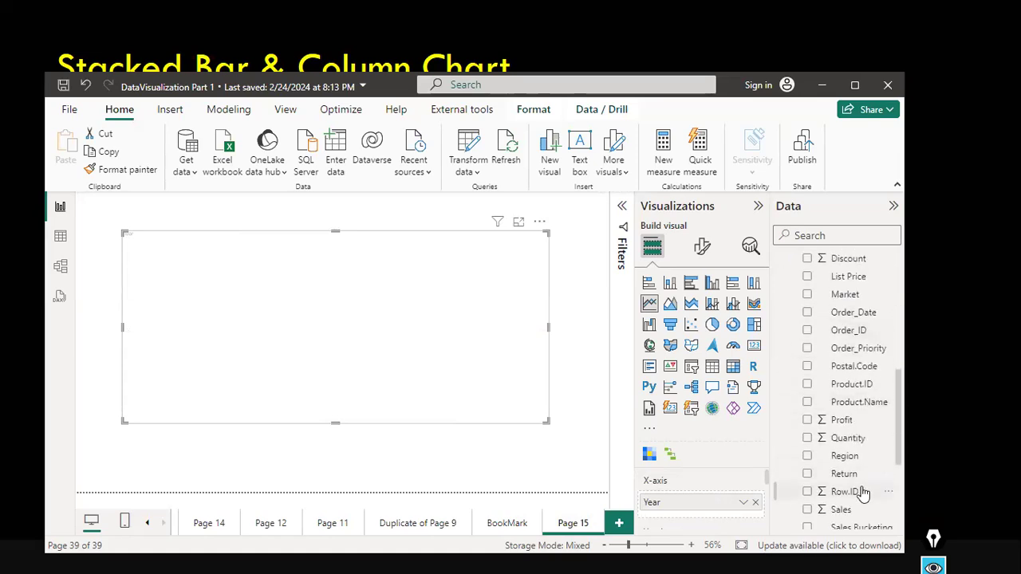
scroll(867, 481, "down", 1)
scroll(868, 481, "down", 1)
left_click_drag(841, 426, 733, 458)
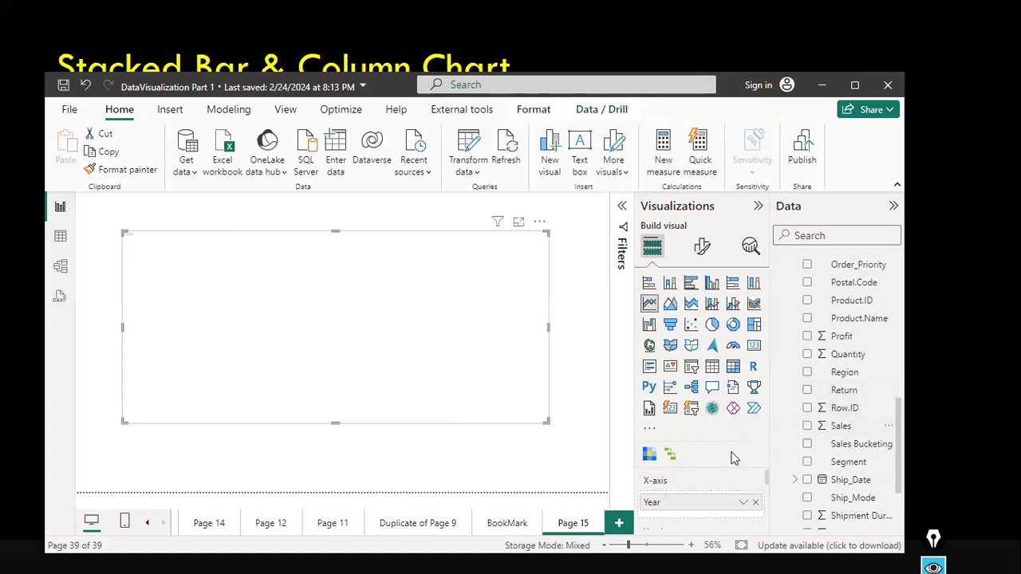
scroll(767, 486, "down", 5)
scroll(762, 504, "up", 3)
scroll(702, 491, "up", 3)
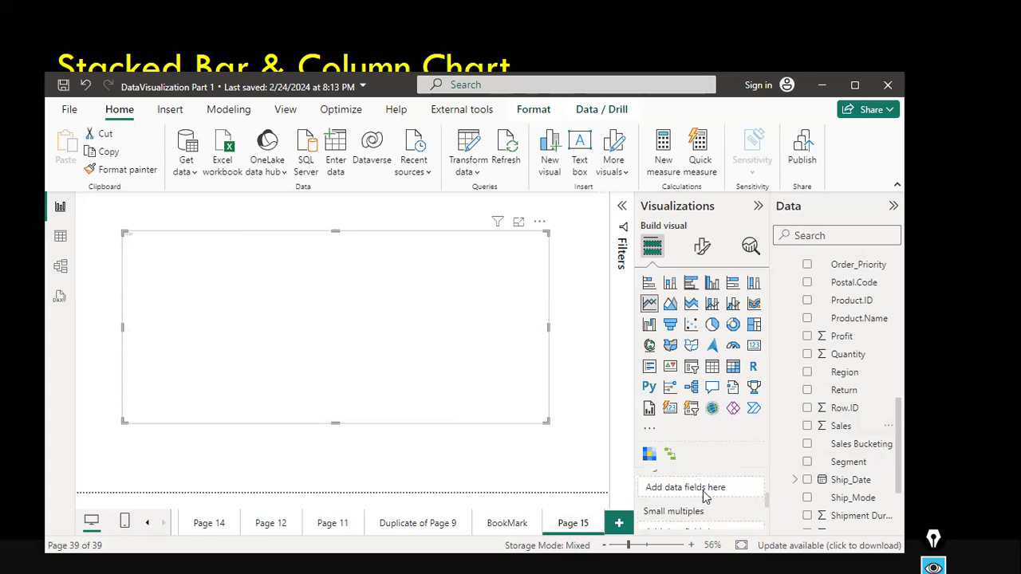
scroll(702, 490, "up", 3)
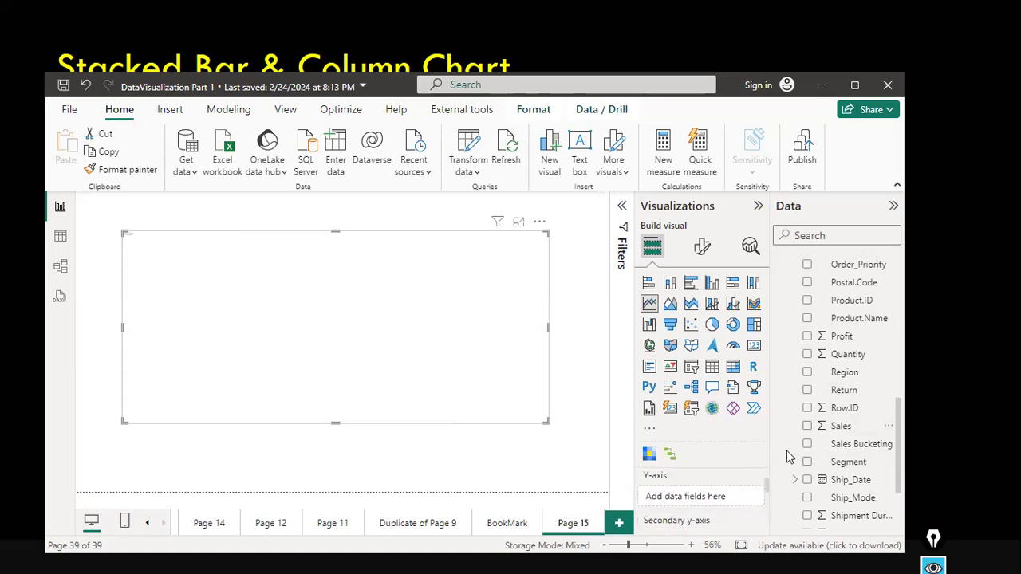
left_click_drag(833, 427, 697, 497)
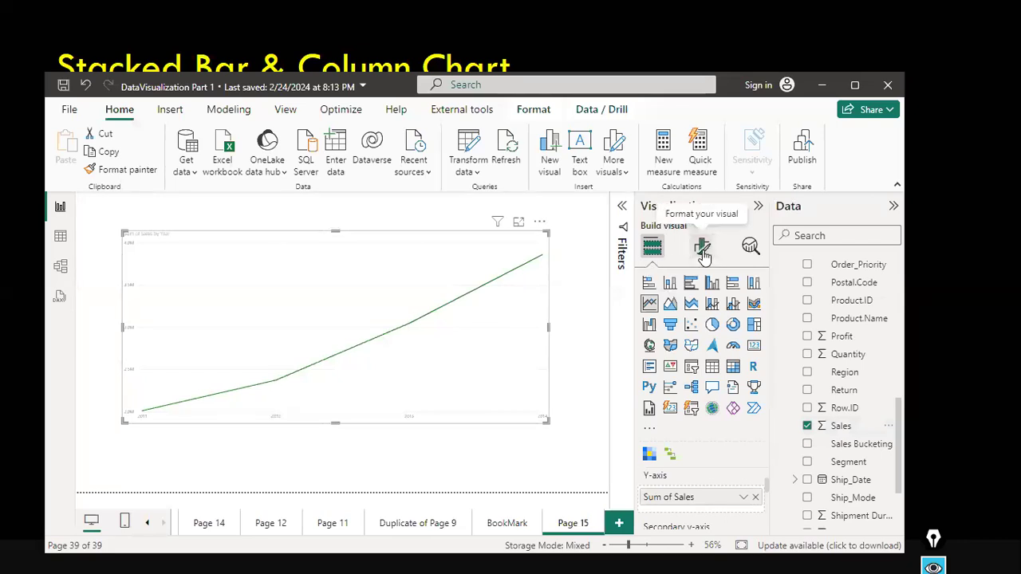
Review the fields assigned to the chart's X-axis and Y-axis wells.
left_click_drag(722, 180, 704, 236)
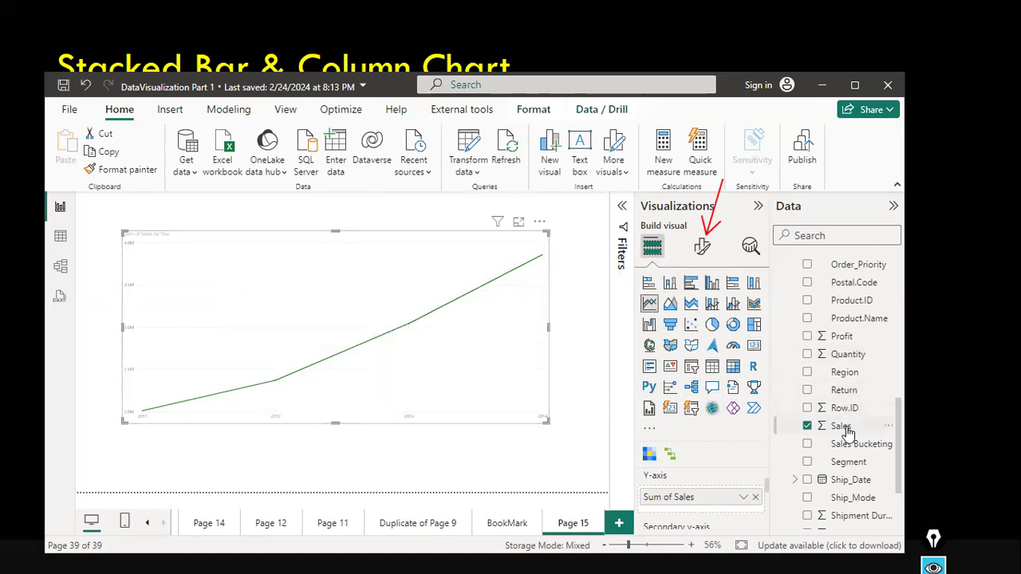
scroll(857, 372, "up", 3)
mouse_move(259, 343)
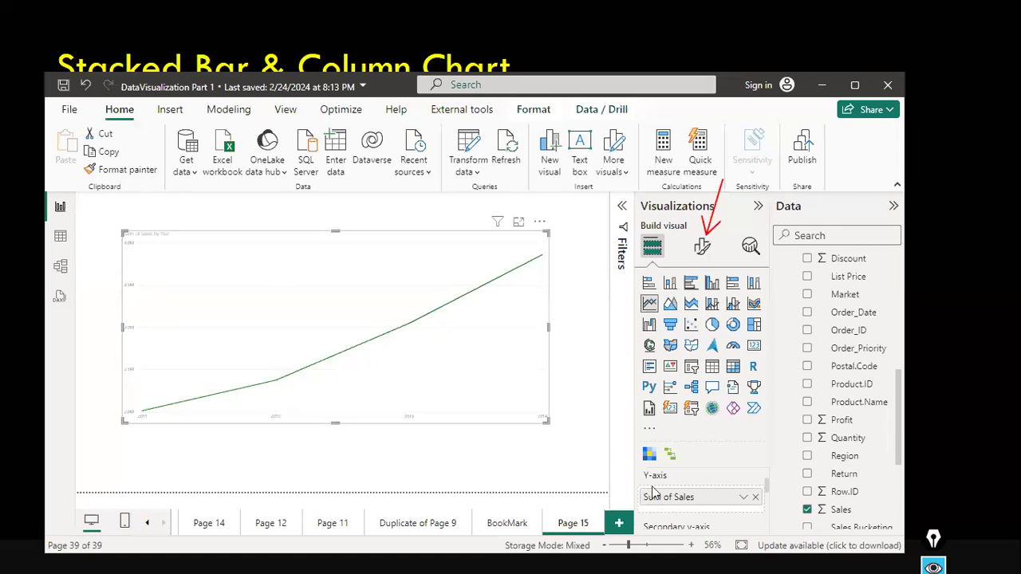
scroll(693, 478, "up", 2)
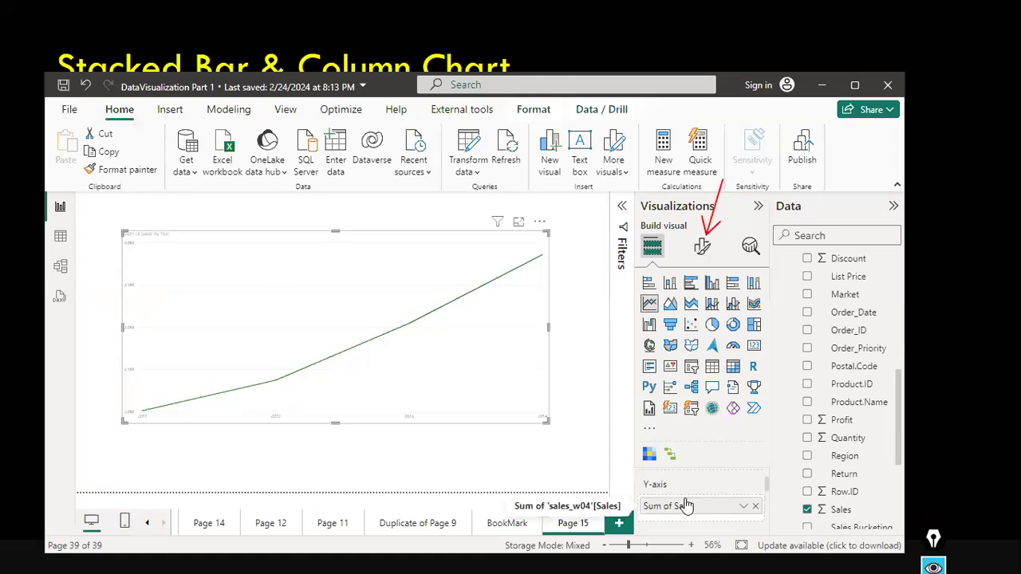
scroll(687, 507, "up", 1)
scroll(686, 507, "down", 1)
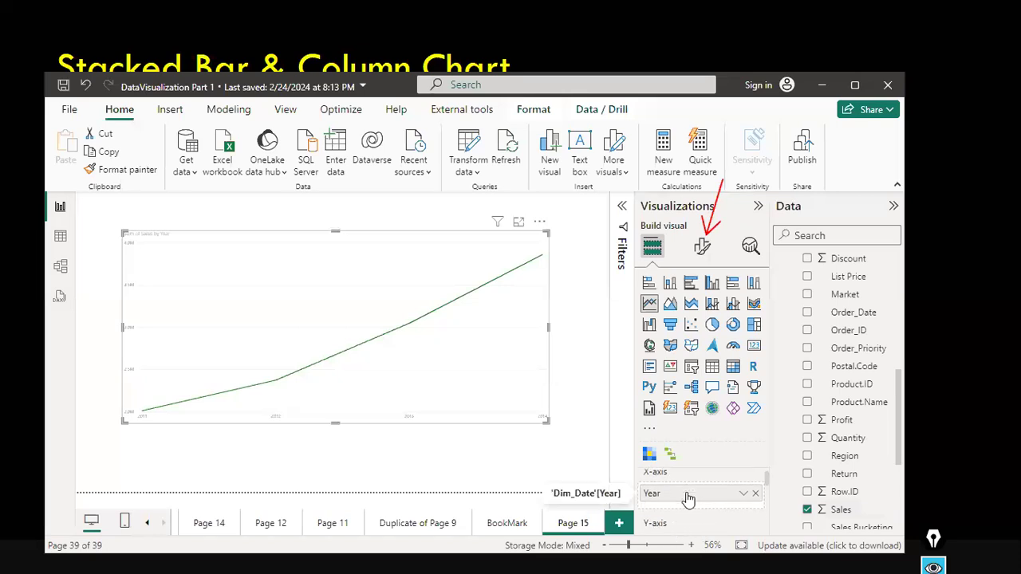
scroll(686, 511, "down", 1)
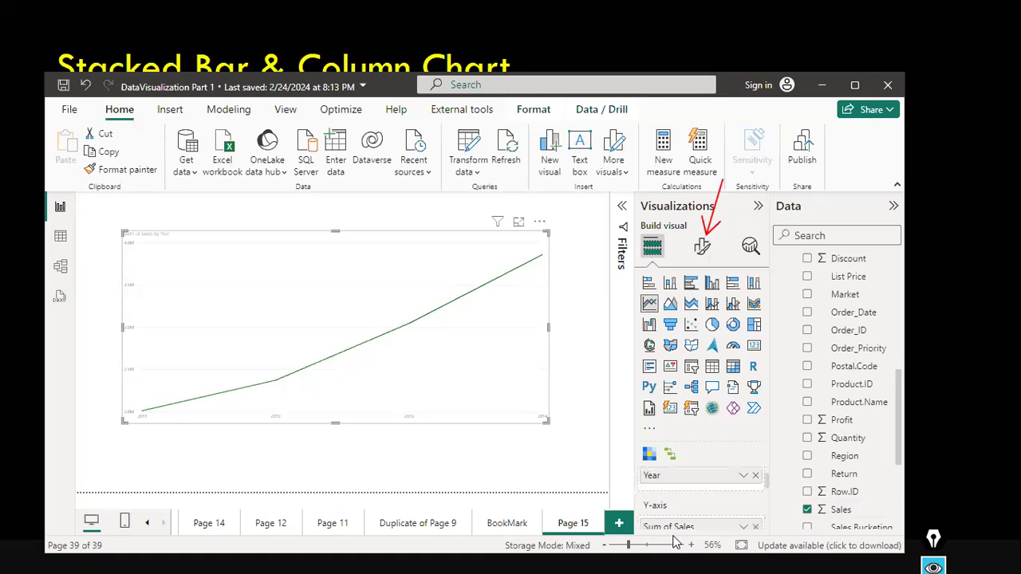
scroll(681, 533, "down", 1)
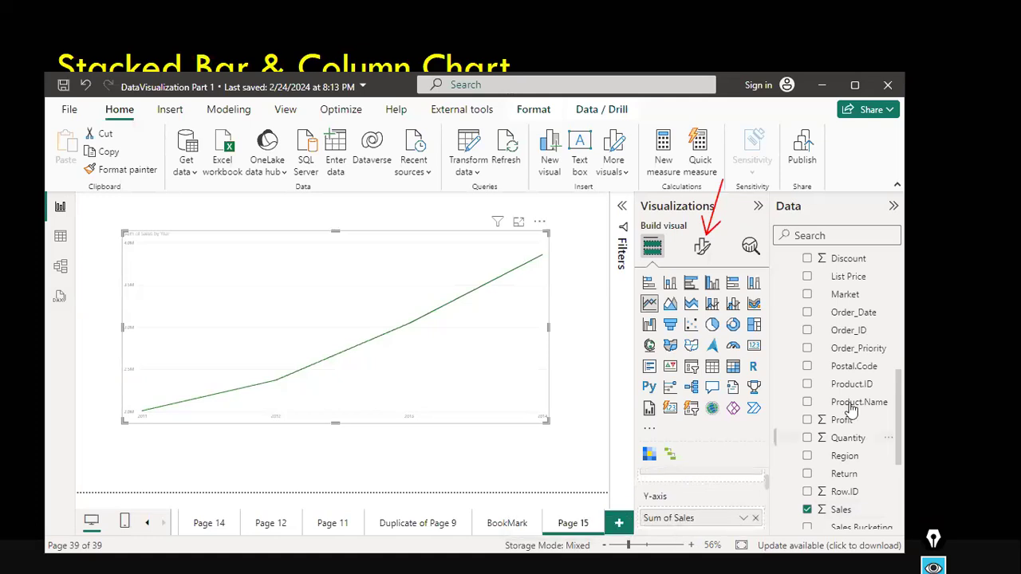
scroll(847, 362, "up", 2)
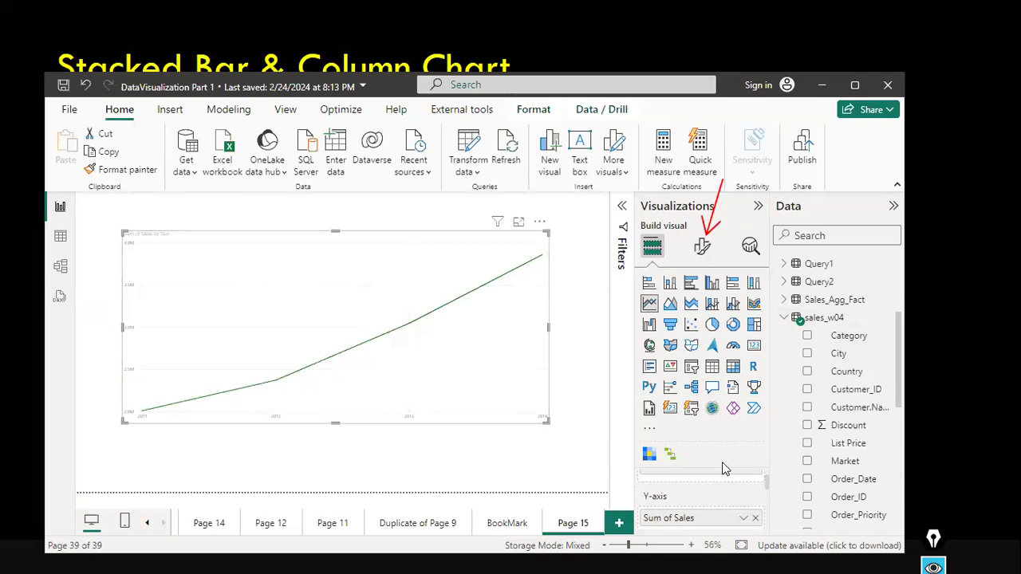
scroll(722, 477, "up", 1)
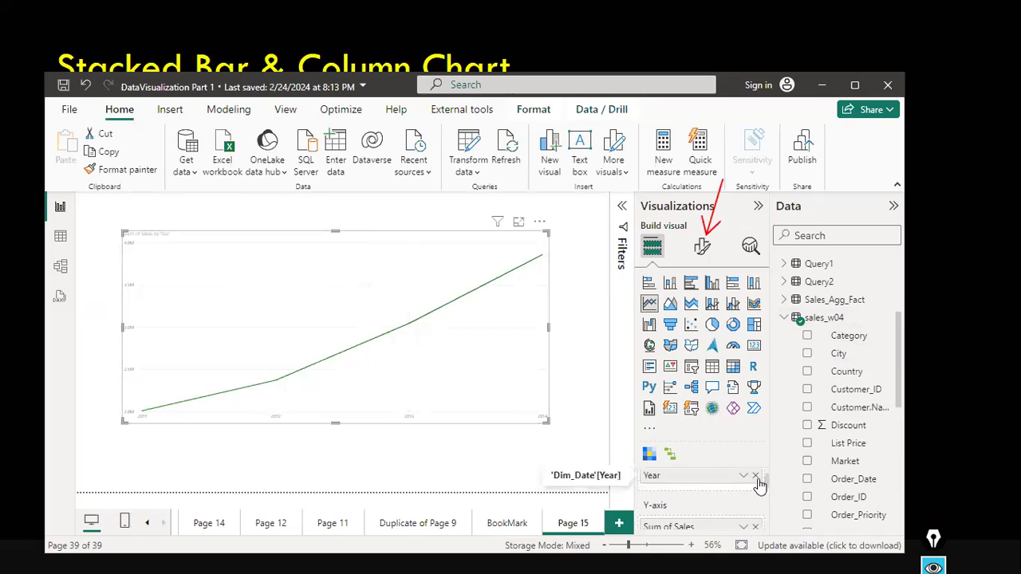
Remove Year from the X-axis and Sum of Sales from the Y-axis.
left_click(756, 476)
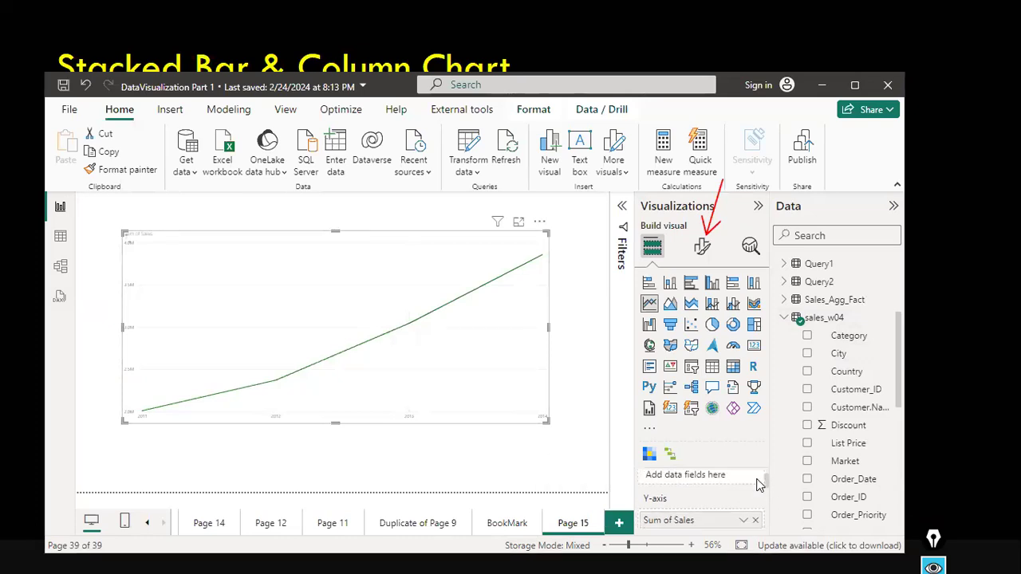
left_click(754, 520)
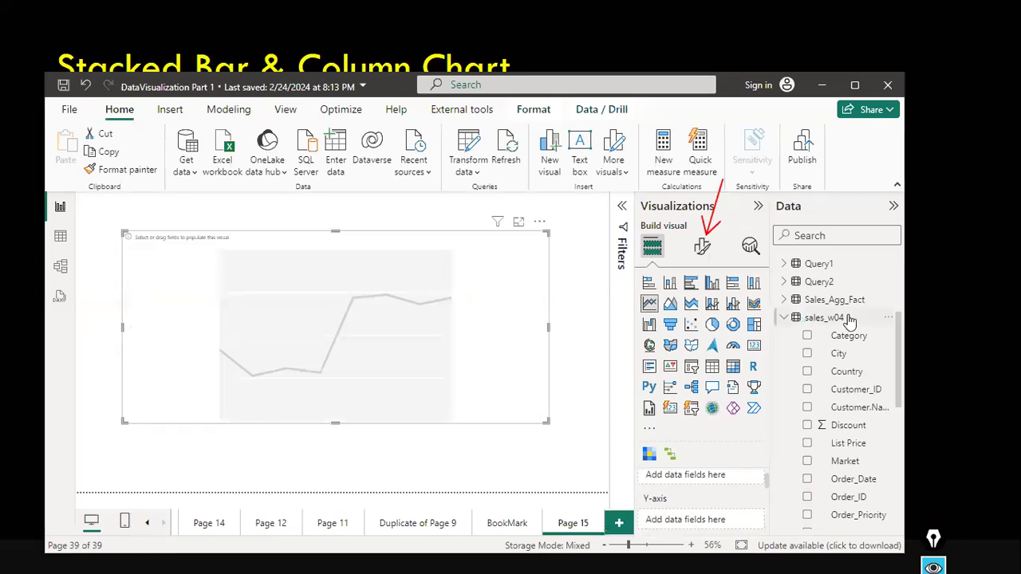
Drag Dim_Date's Year field onto the empty line chart.
scroll(847, 327, "up", 3)
left_click_drag(837, 342, 259, 288)
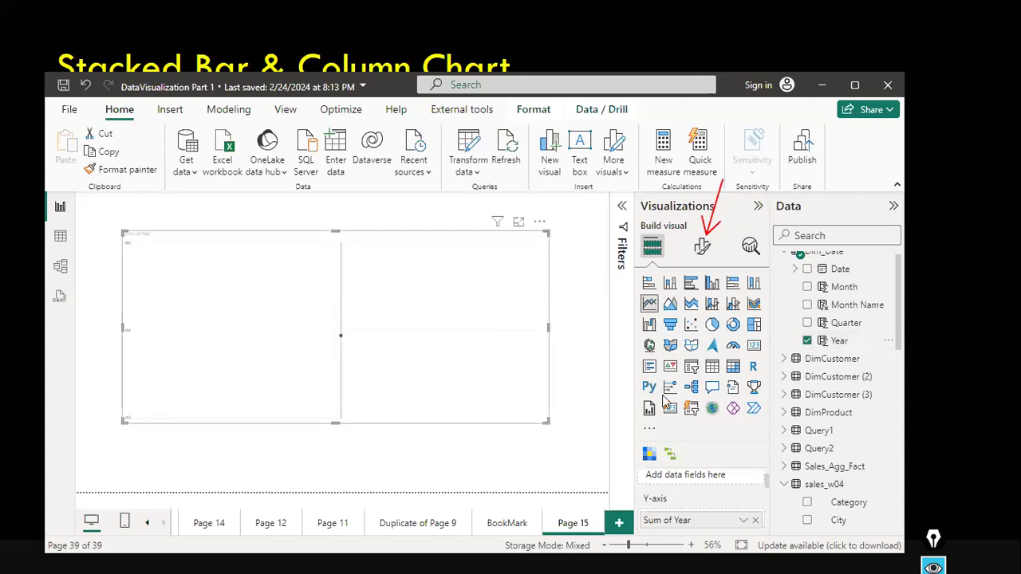
scroll(711, 511, "down", 1)
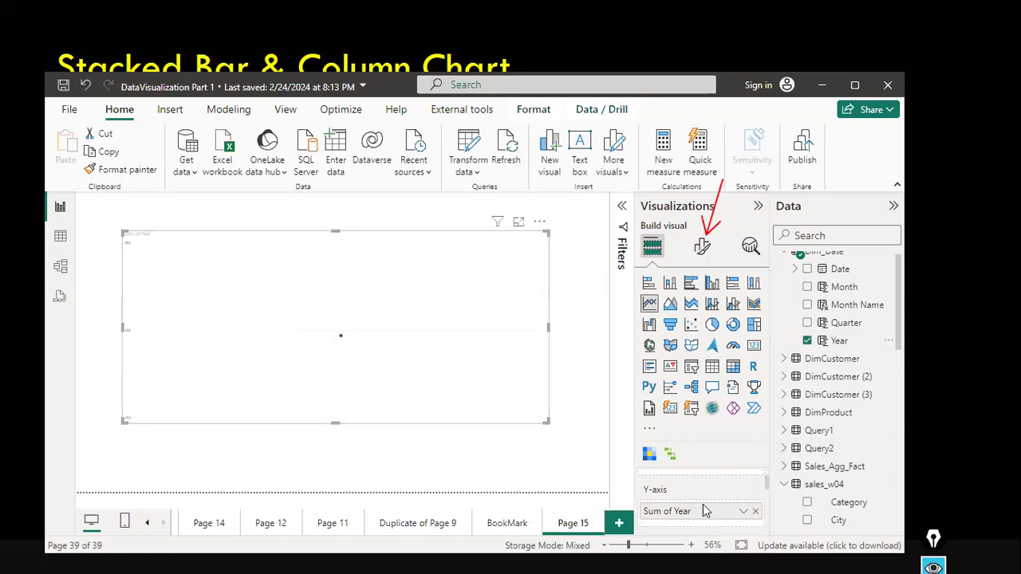
scroll(703, 504, "up", 2)
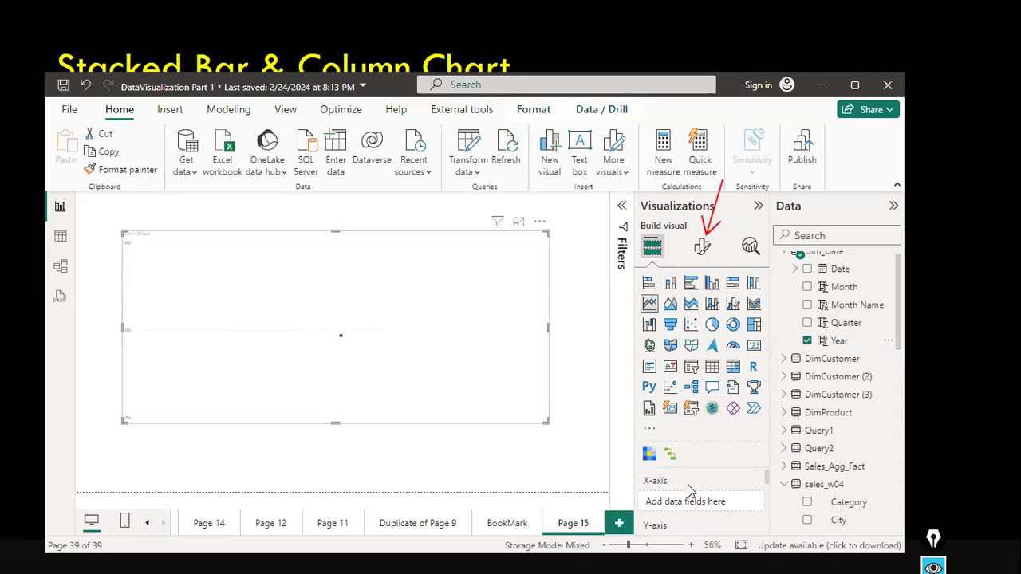
scroll(690, 490, "down", 1)
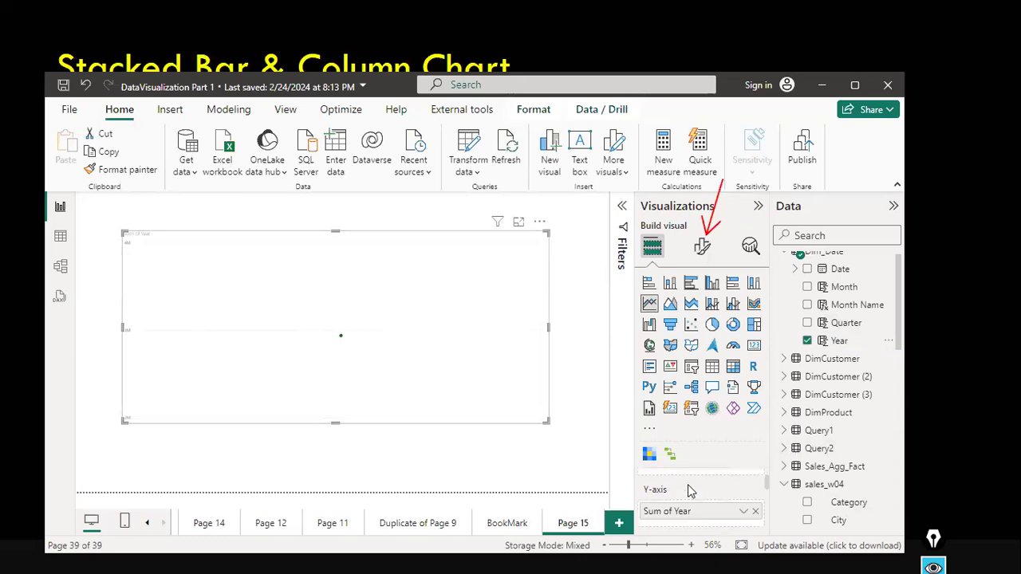
Examine the chart's X-axis, Y-axis and secondary y-axis field wells.
scroll(690, 491, "up", 1)
scroll(683, 508, "down", 1)
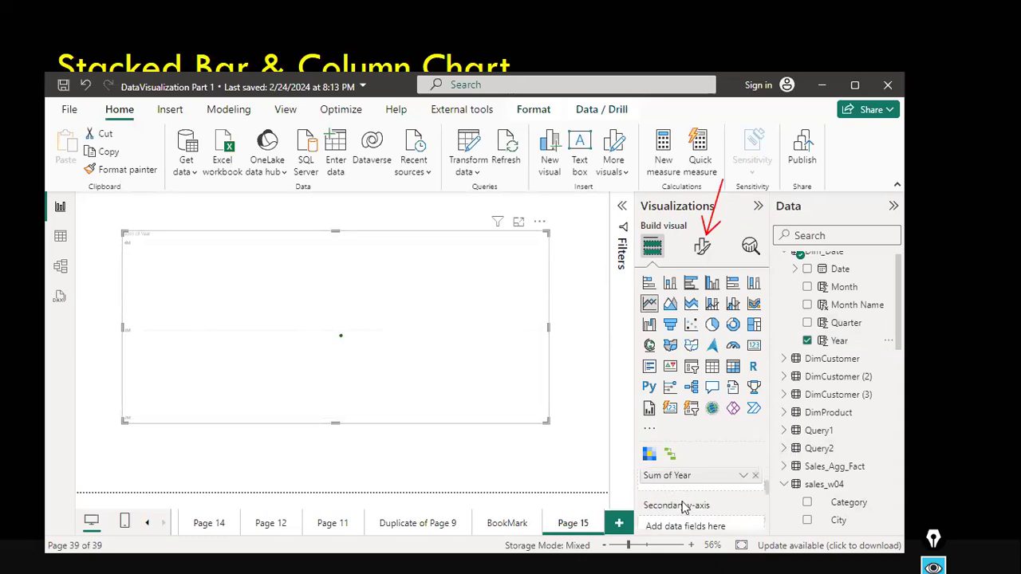
scroll(683, 508, "up", 1)
scroll(683, 508, "up", 1)
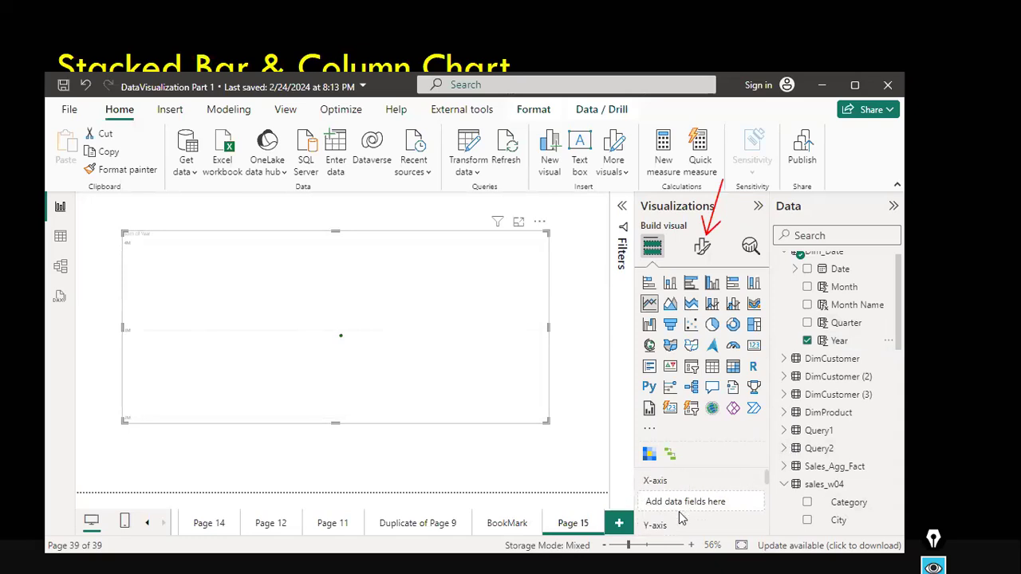
scroll(673, 519, "down", 1)
scroll(674, 510, "down", 1)
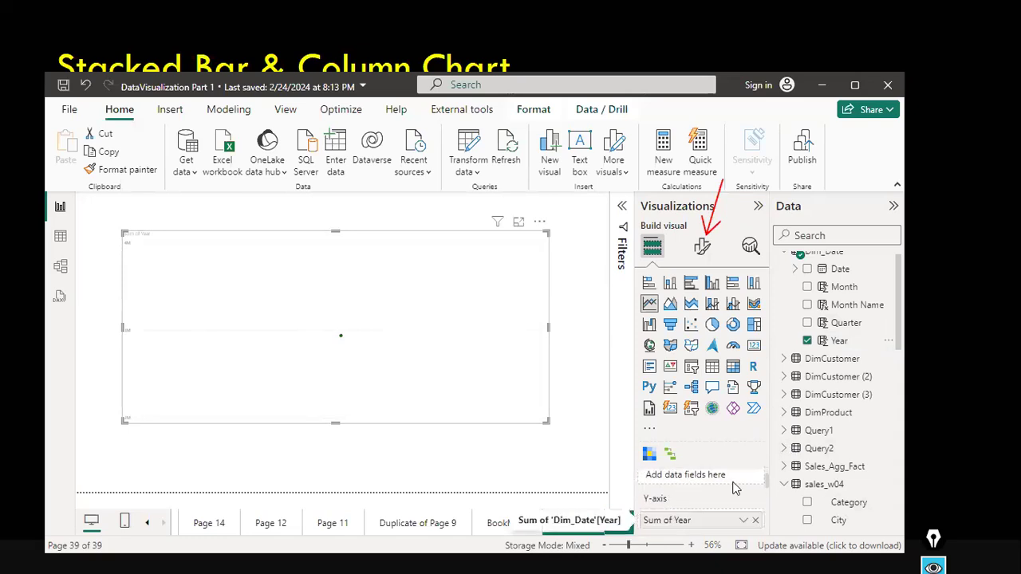
scroll(707, 517, "down", 1)
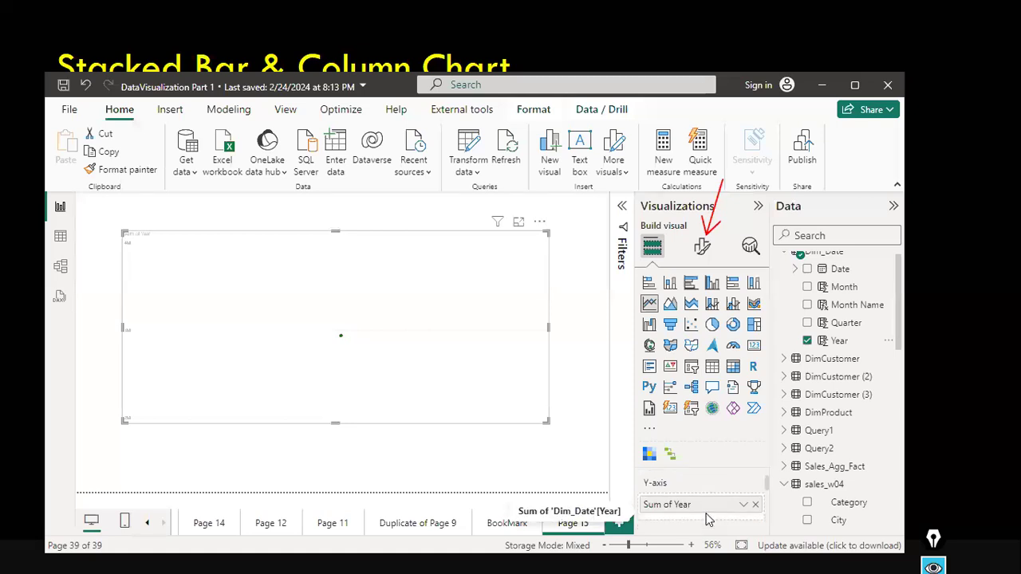
scroll(707, 518, "down", 1)
scroll(706, 519, "down", 1)
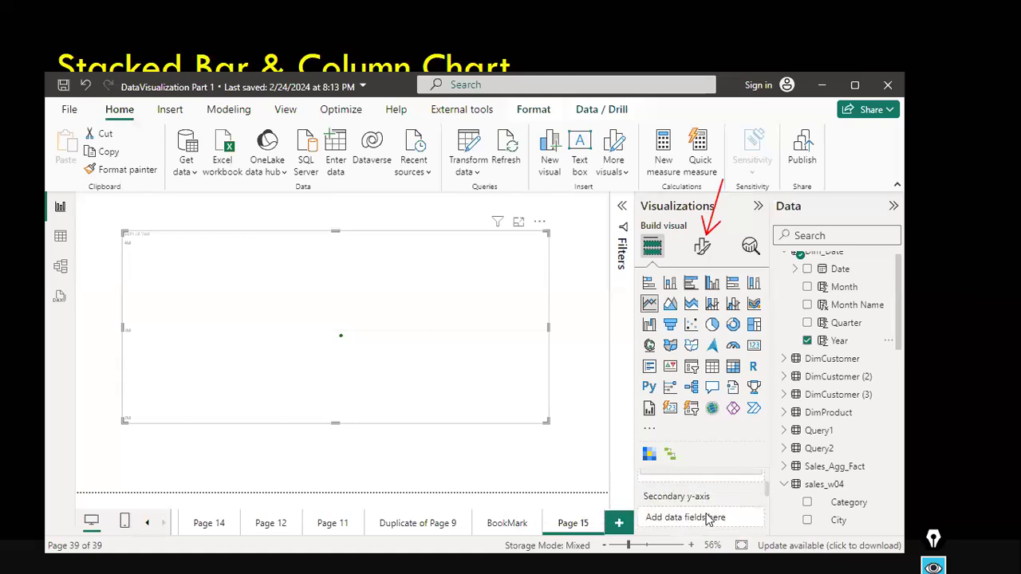
scroll(707, 518, "down", 1)
scroll(706, 518, "up", 1)
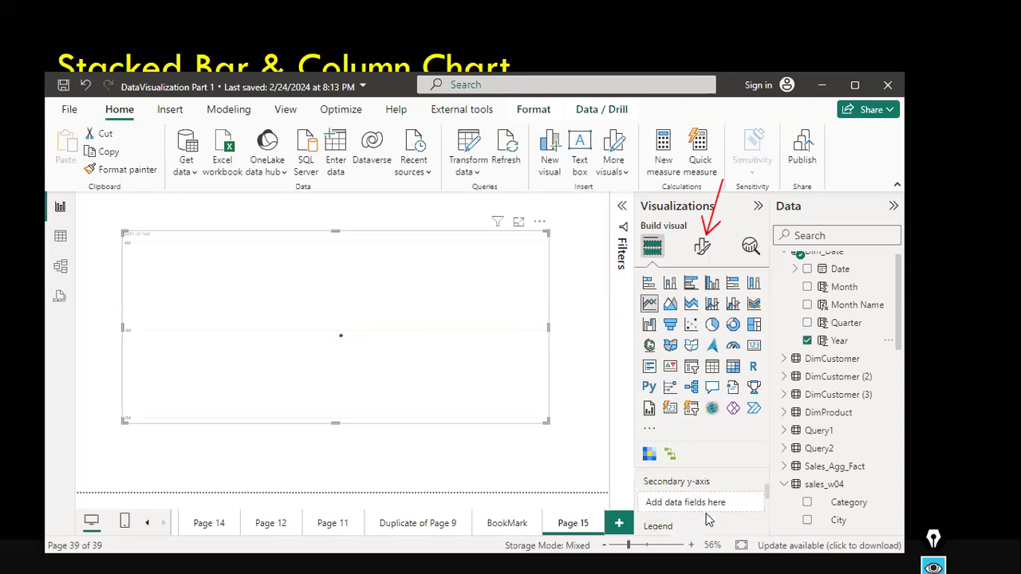
scroll(707, 519, "up", 1)
scroll(707, 519, "up", 1)
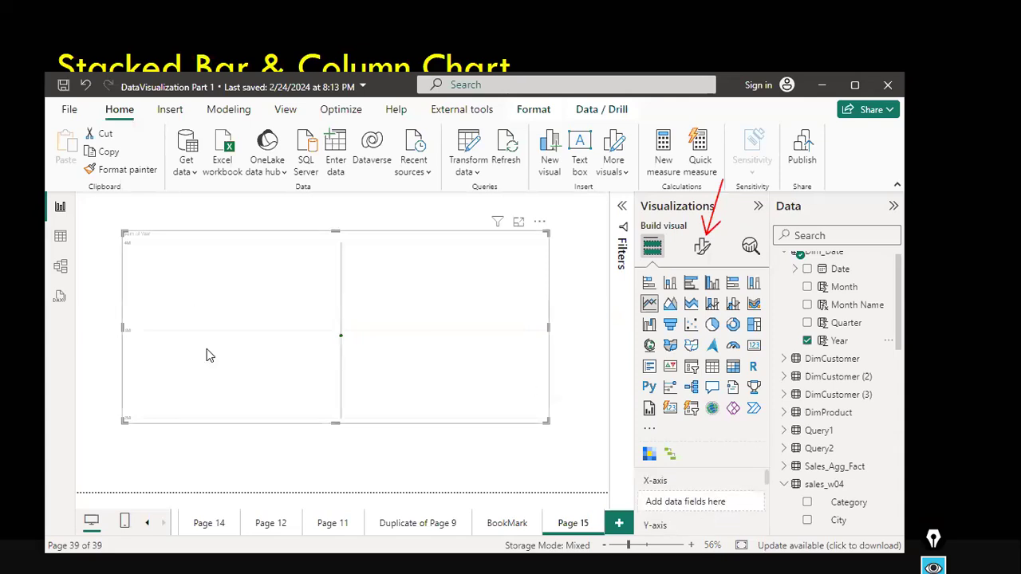
Remove Year from the Y-axis and place Dim_Date's Year field in the X-axis well.
left_click(808, 341)
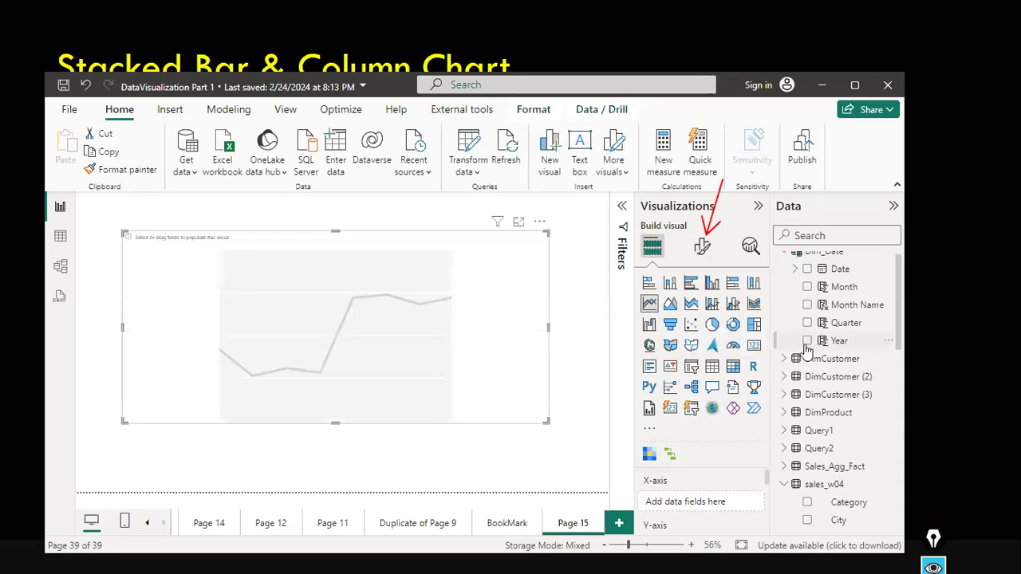
left_click(808, 342)
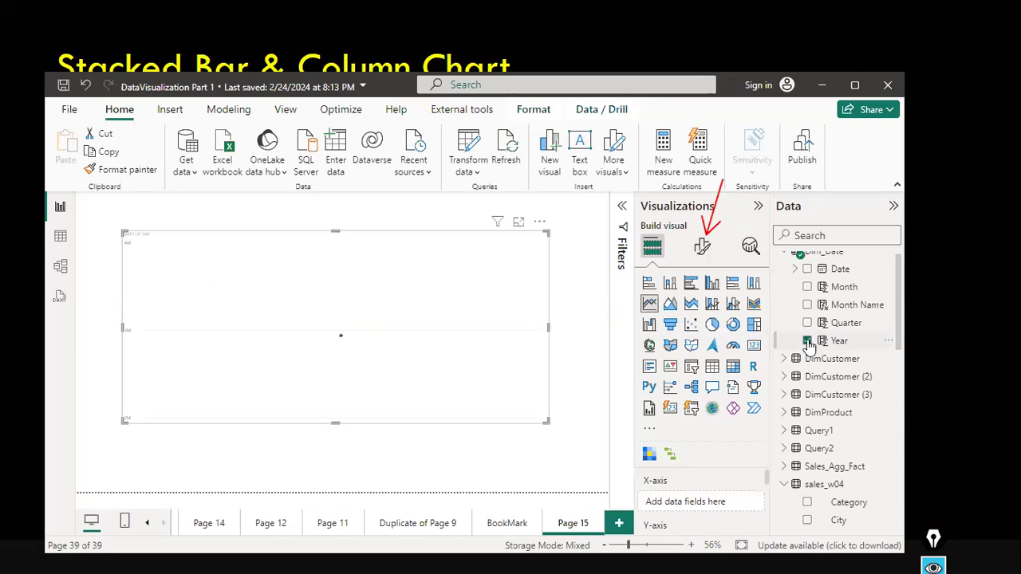
scroll(727, 508, "down", 1)
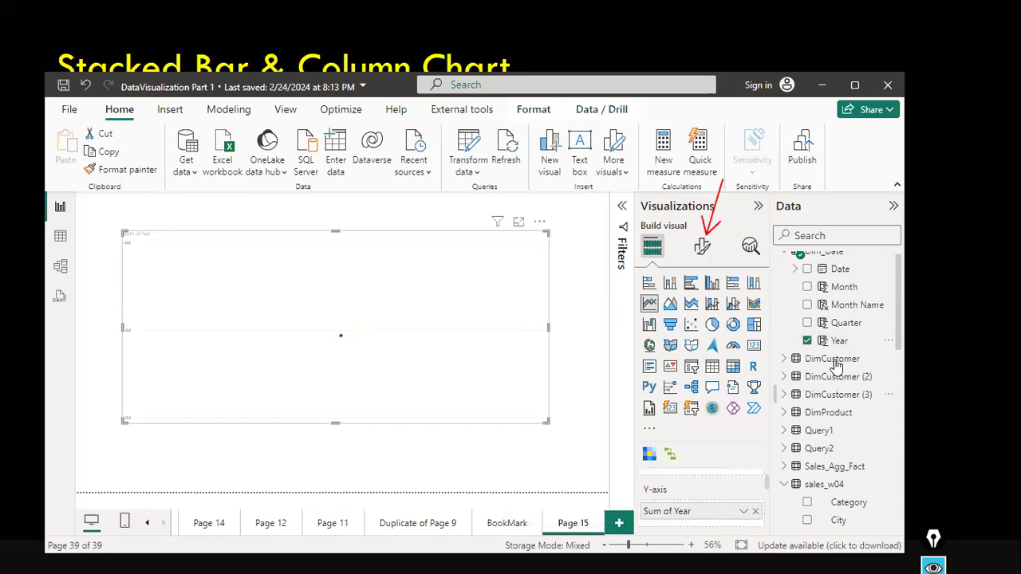
left_click(808, 342)
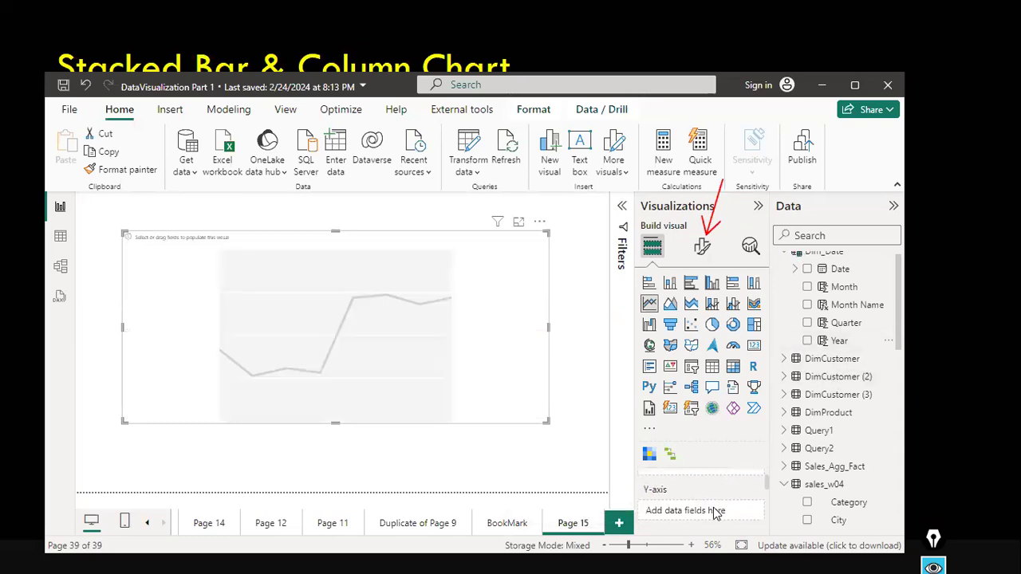
left_click_drag(845, 344, 723, 491)
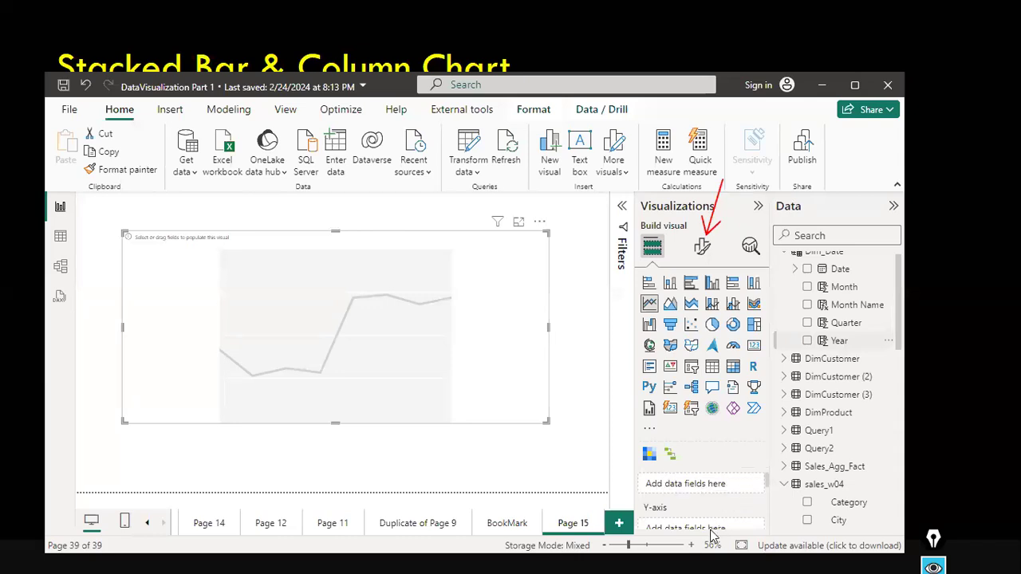
Add sales_w04's Quantity field to the chart's Y-axis.
scroll(721, 496, "up", 1)
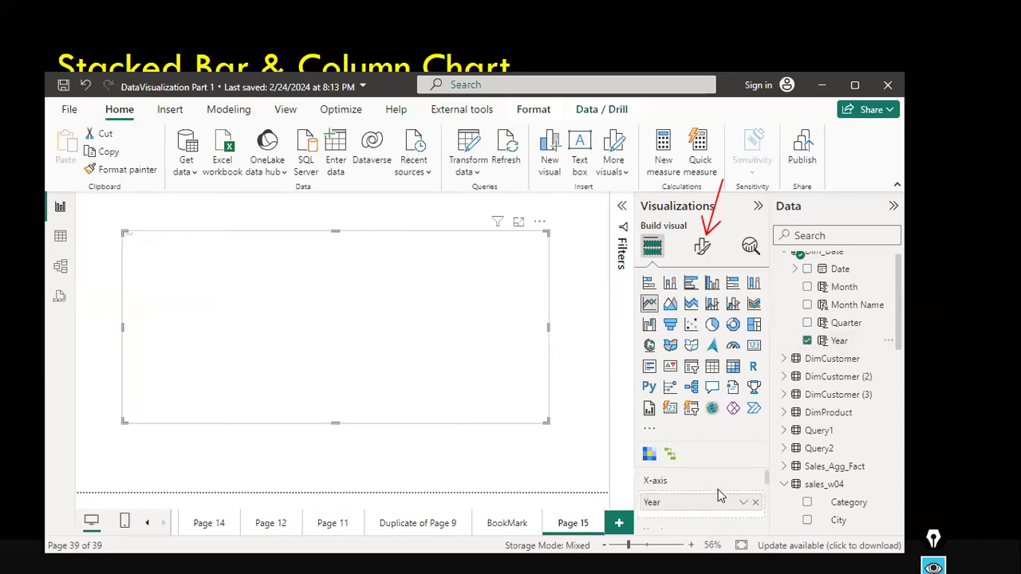
scroll(721, 496, "down", 2)
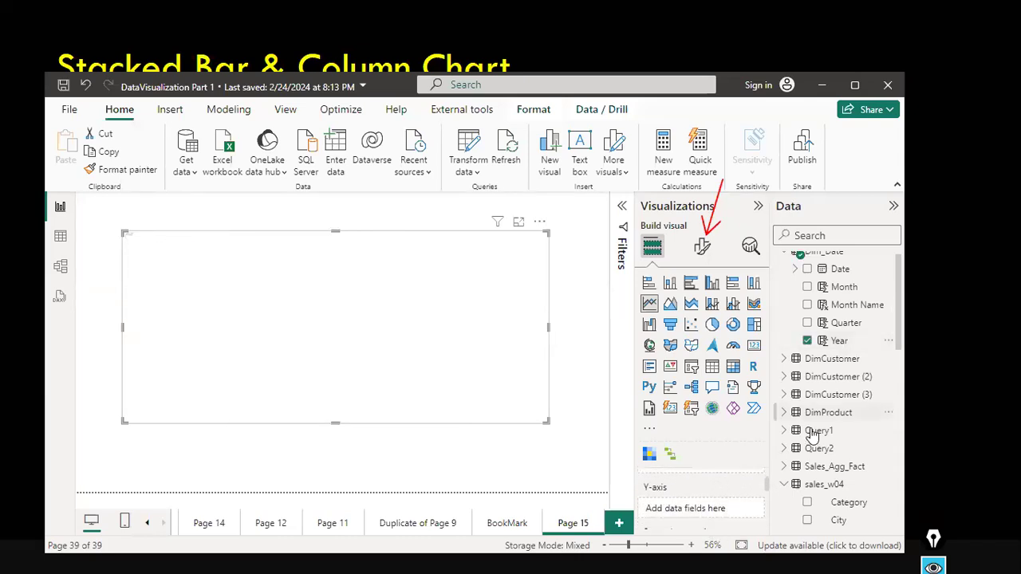
scroll(815, 439, "down", 3)
scroll(834, 478, "down", 4)
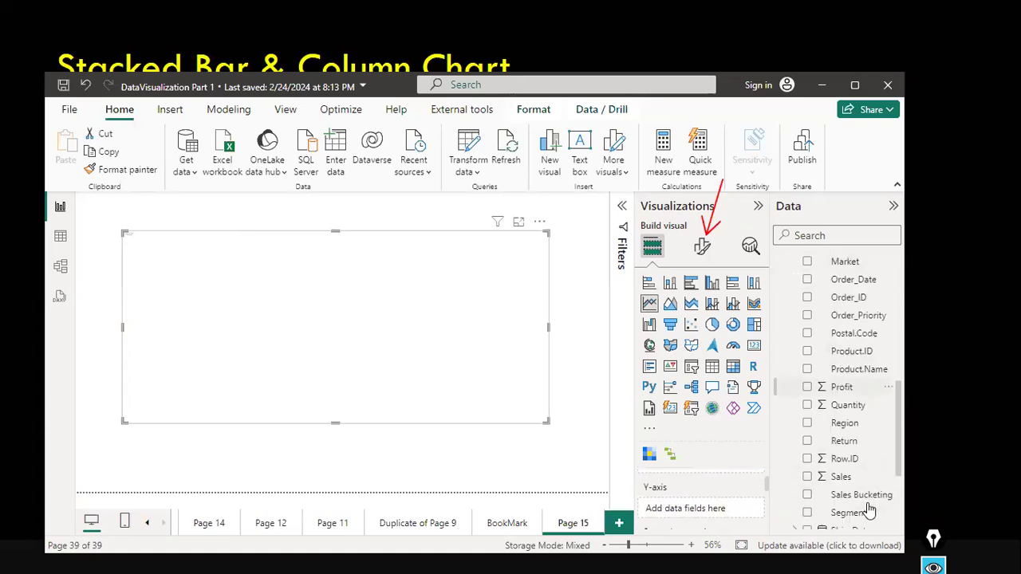
left_click_drag(848, 393, 714, 502)
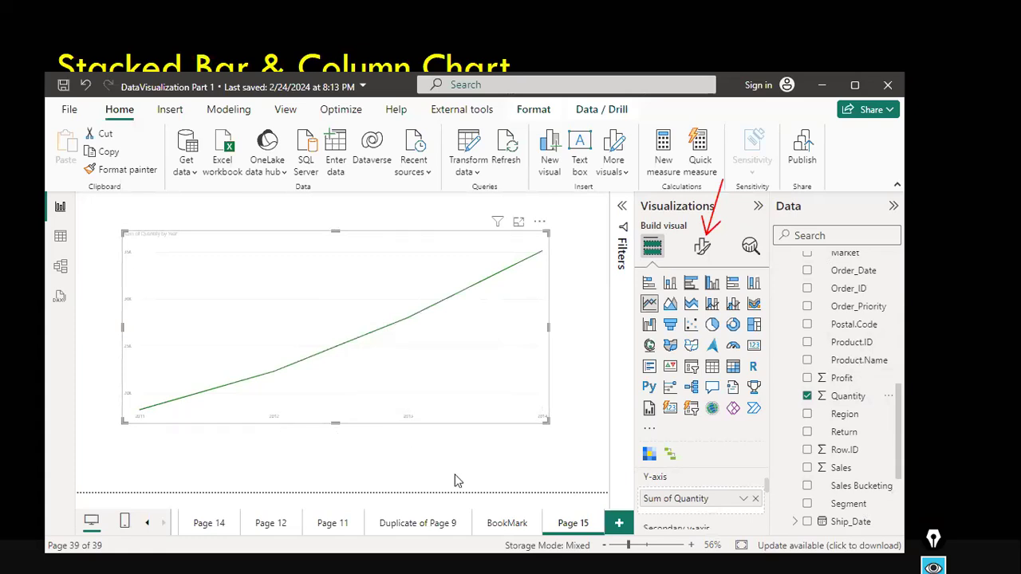
Search the visual's format options for font and set the Y-axis values font size to 14.
left_click(703, 248)
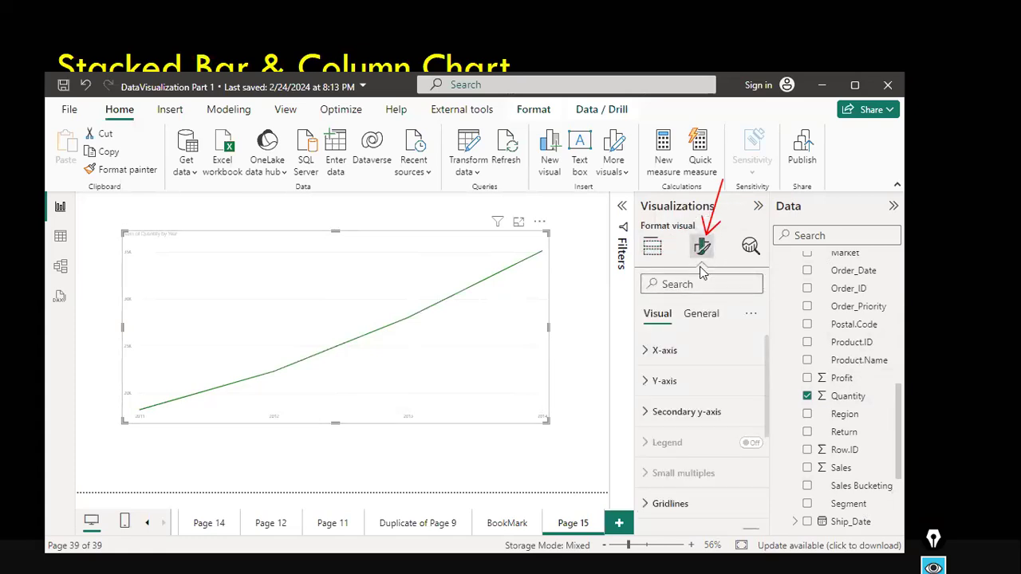
scroll(697, 372, "down", 1)
left_click(715, 281)
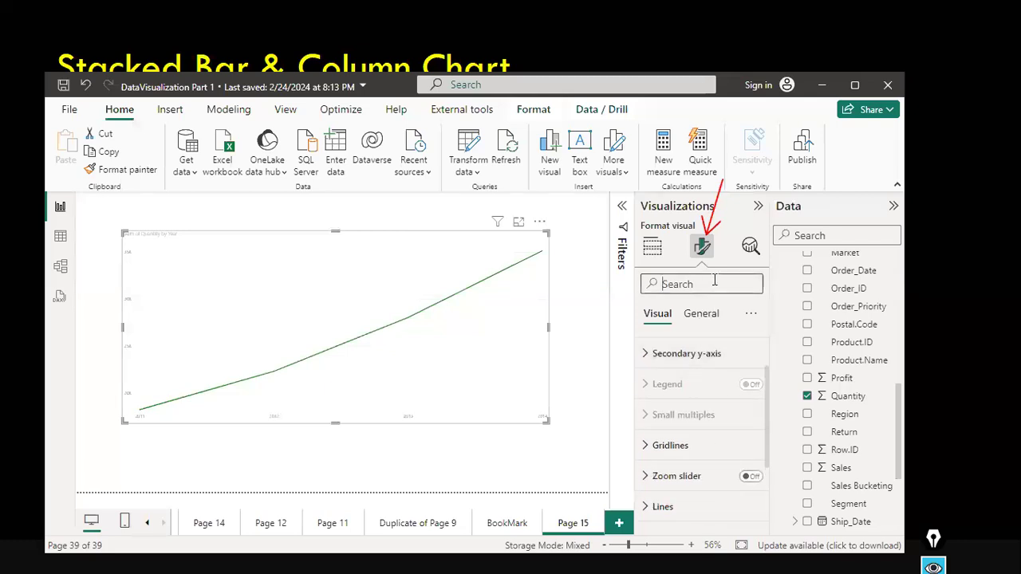
type("font")
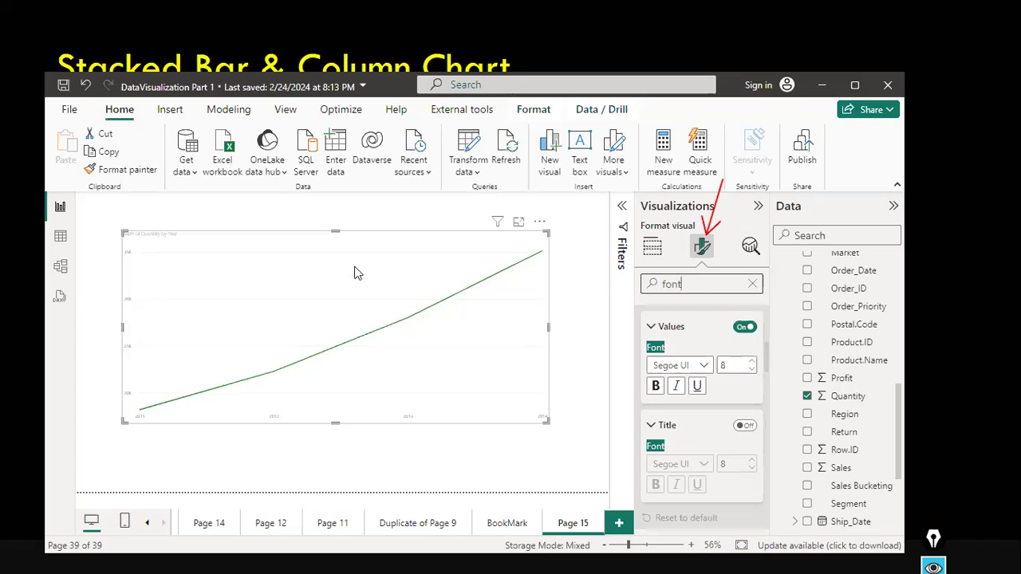
left_click(728, 364)
type("14")
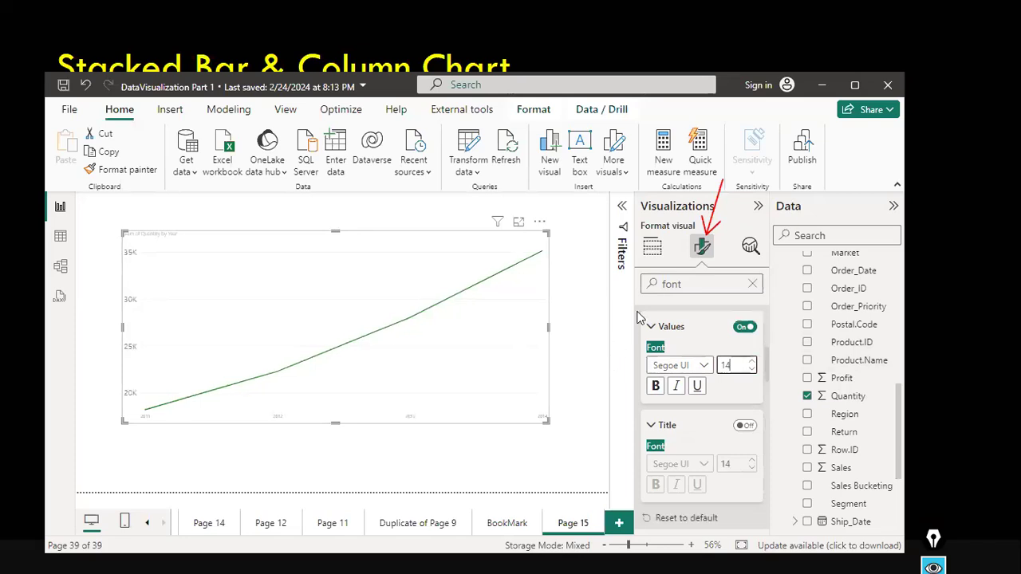
Scroll through the font settings of the visual's format sections.
scroll(715, 375, "down", 1)
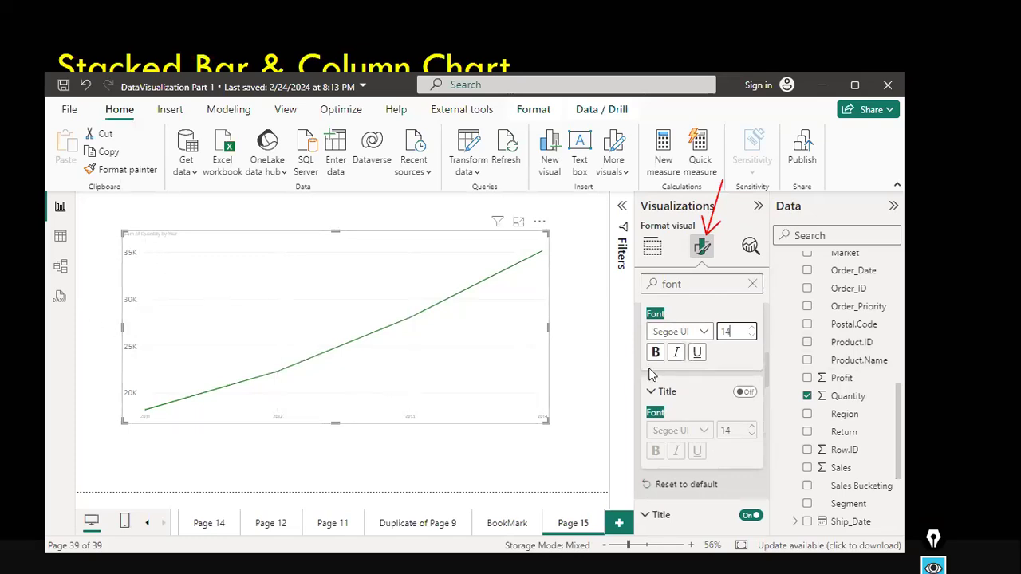
scroll(710, 419, "down", 8)
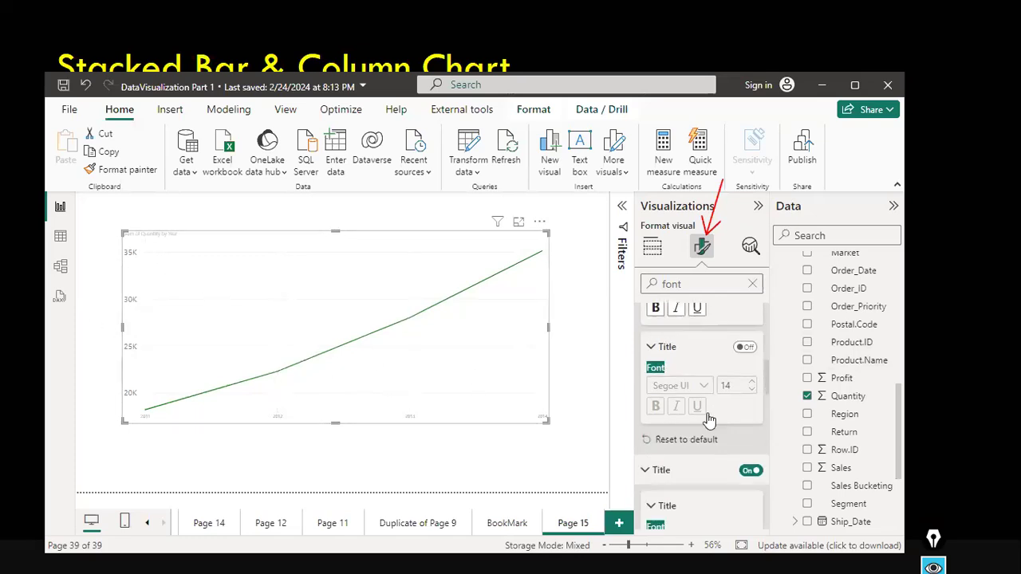
scroll(709, 418, "down", 8)
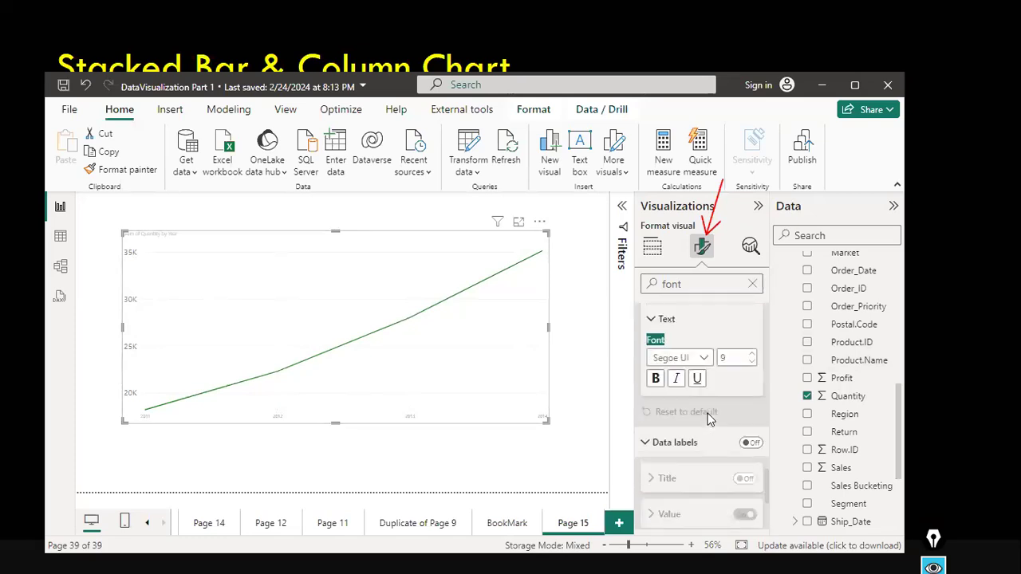
left_click(753, 354)
left_click(752, 354)
scroll(733, 360, "down", 5)
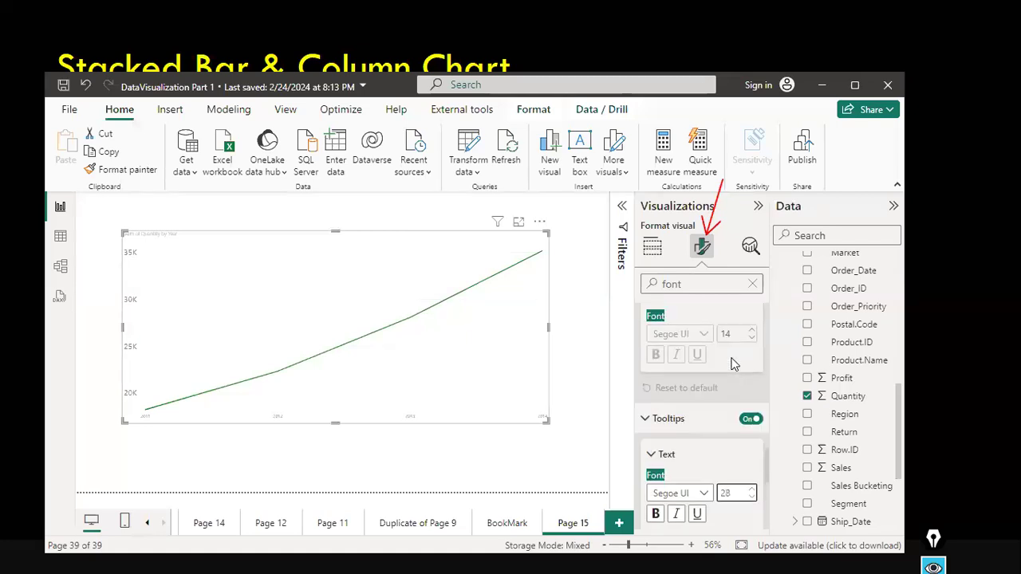
scroll(733, 364, "down", 2)
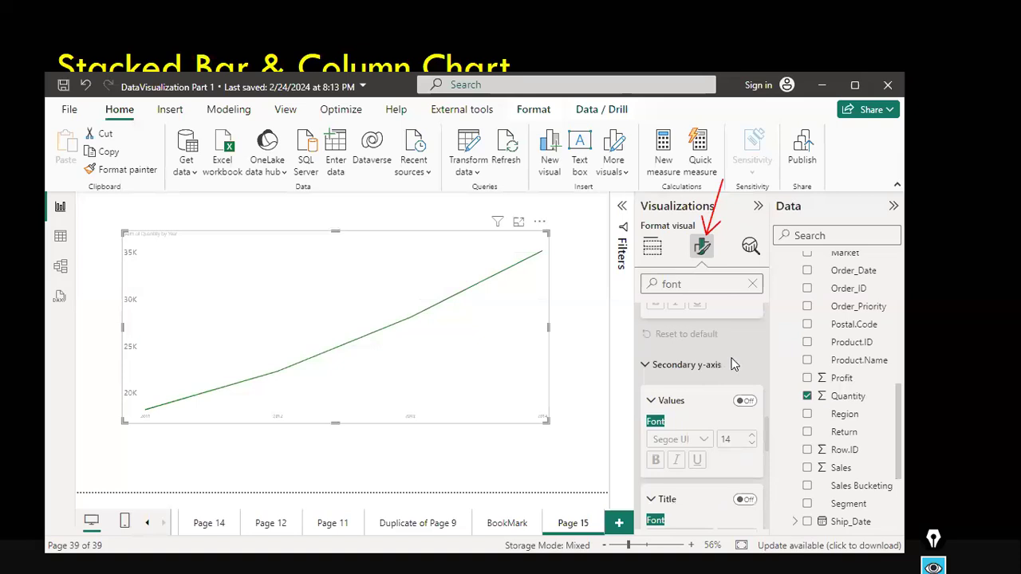
scroll(733, 365, "up", 2)
scroll(734, 365, "up", 2)
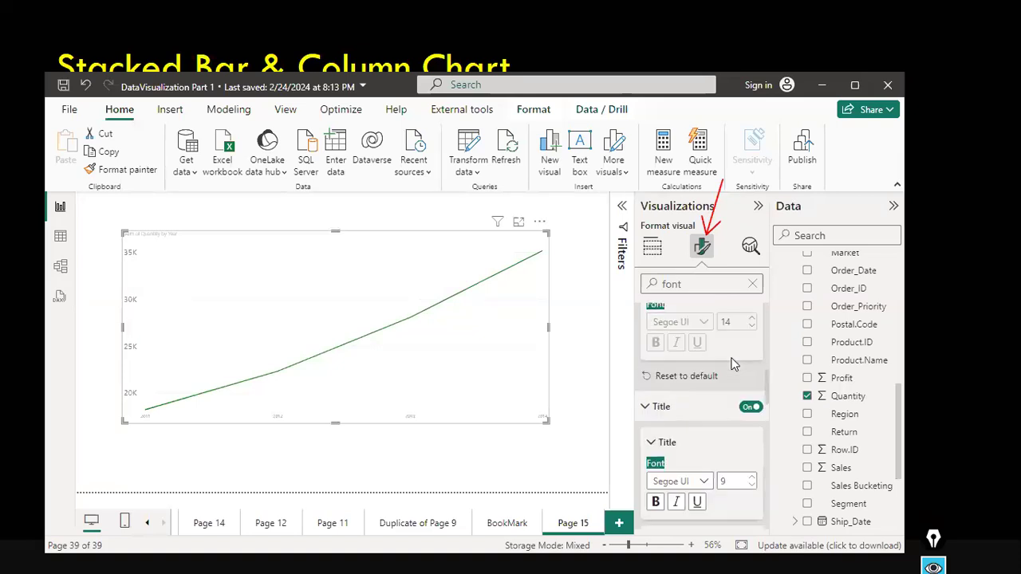
scroll(700, 385, "down", 1)
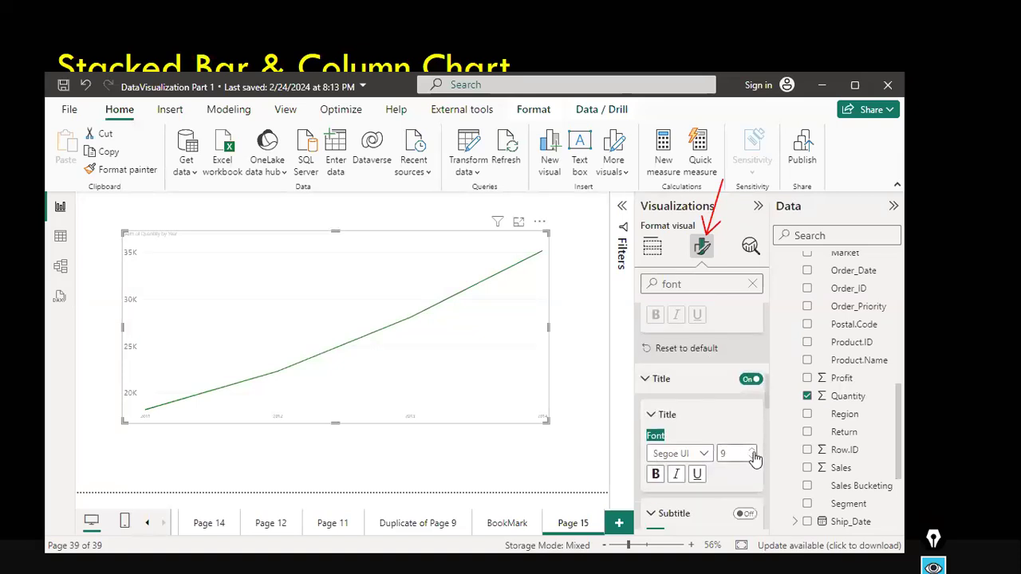
Increase the chart title font size to 18.
left_click(752, 450)
left_click(751, 450)
left_click(751, 450)
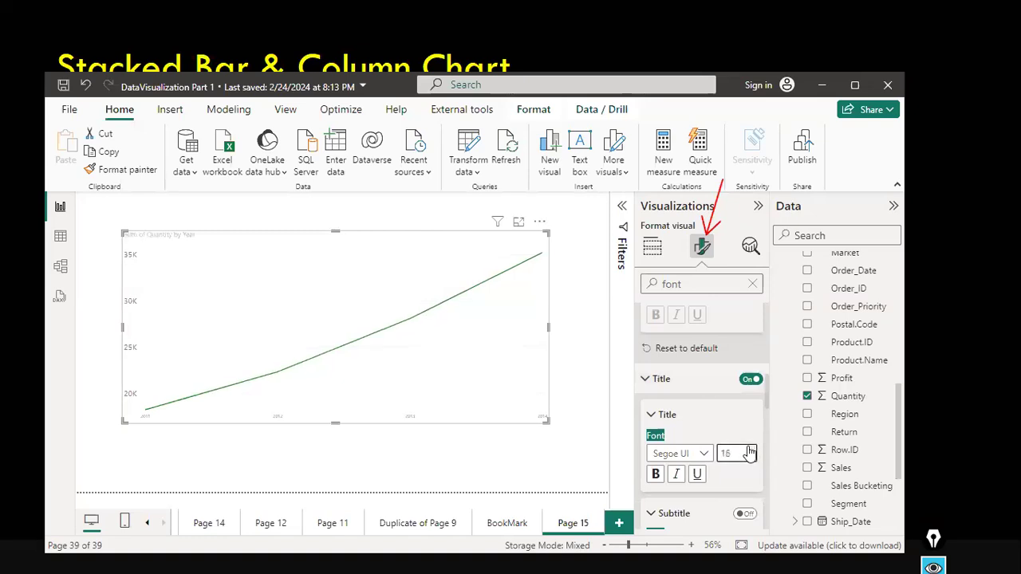
left_click(751, 450)
left_click(750, 450)
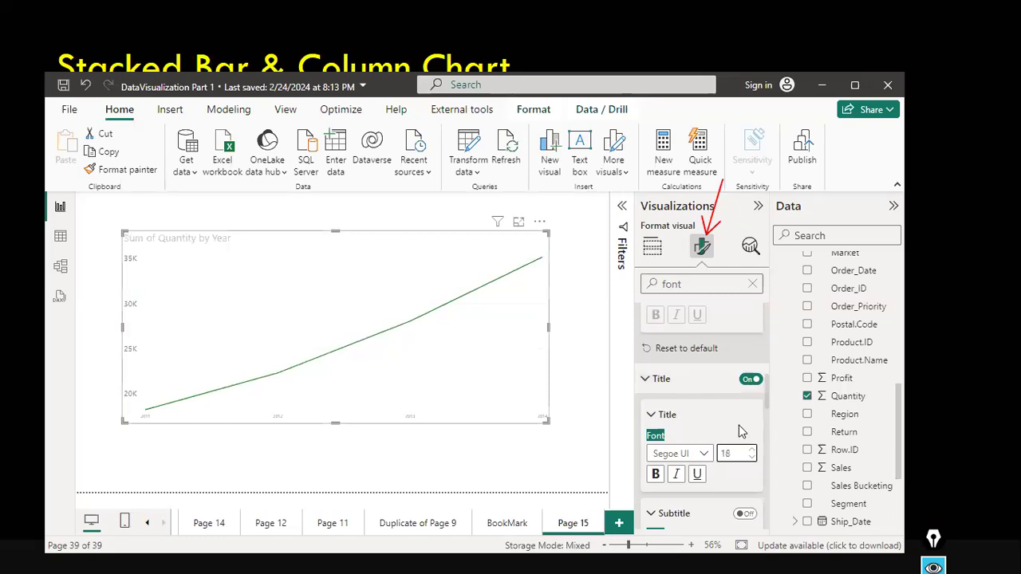
Increase the X-axis values font size to 11.
scroll(736, 395, "up", 1)
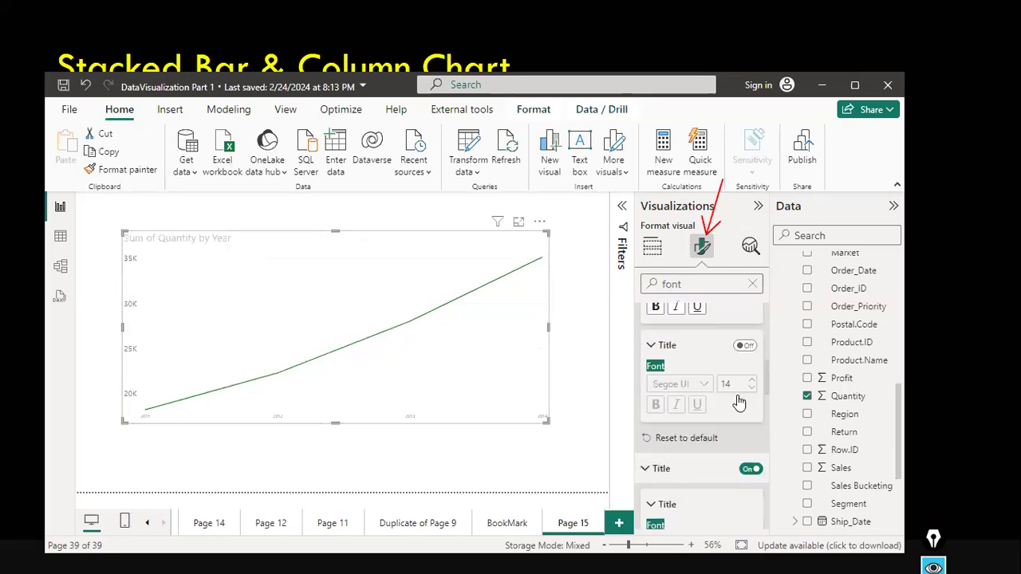
scroll(739, 403, "up", 1)
scroll(739, 403, "up", 1)
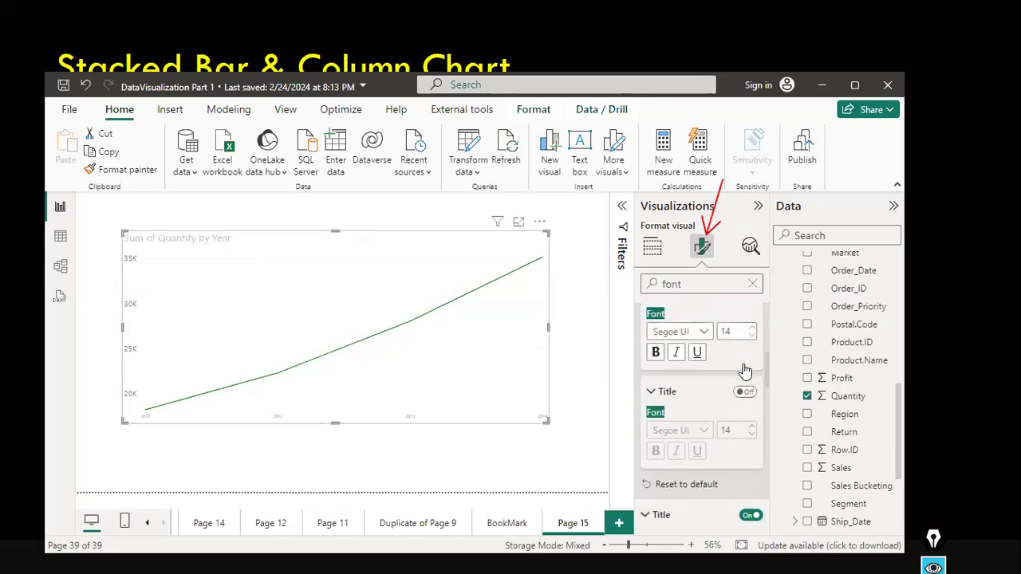
scroll(741, 432, "up", 1)
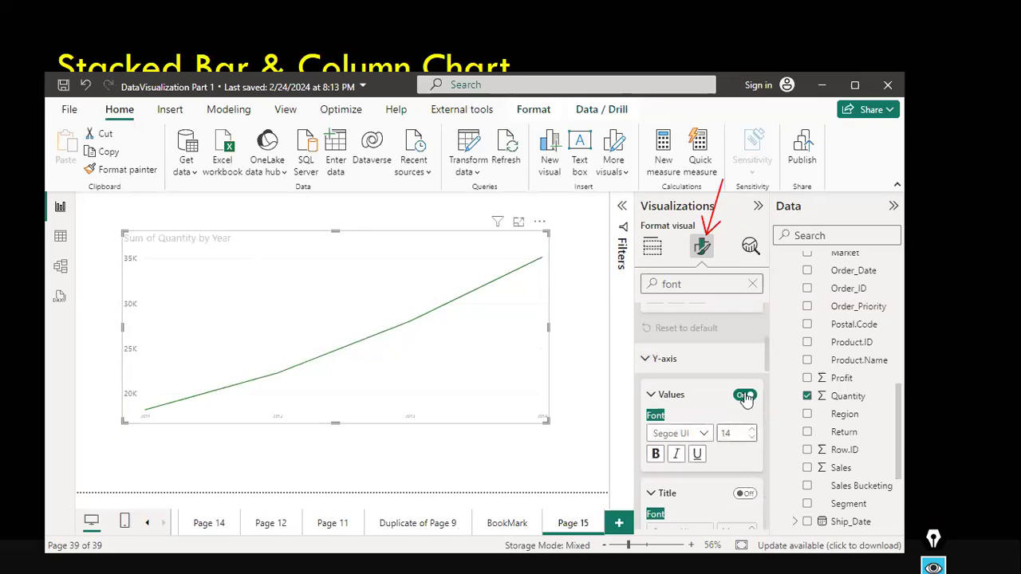
scroll(744, 399, "up", 2)
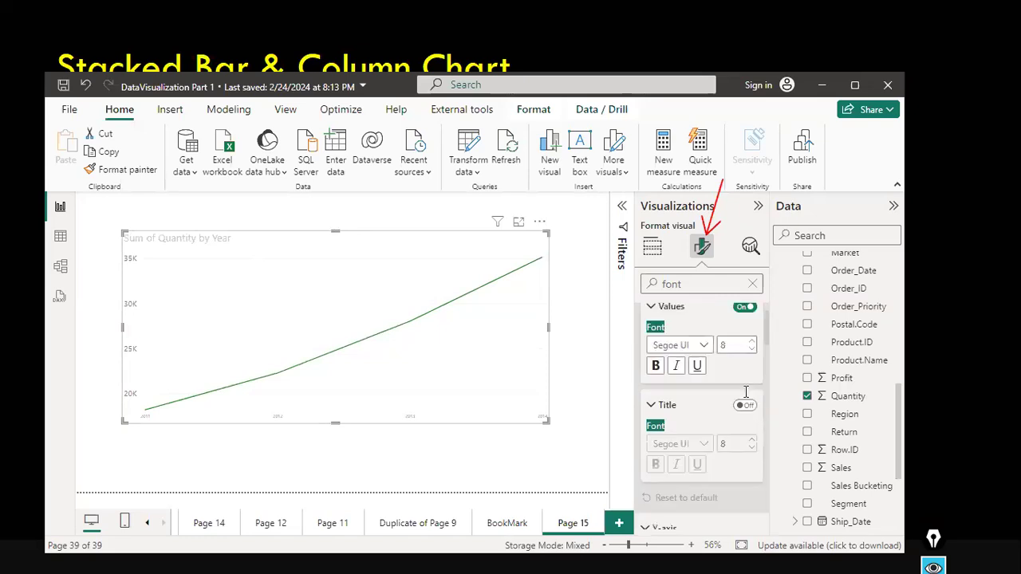
scroll(746, 392, "up", 1)
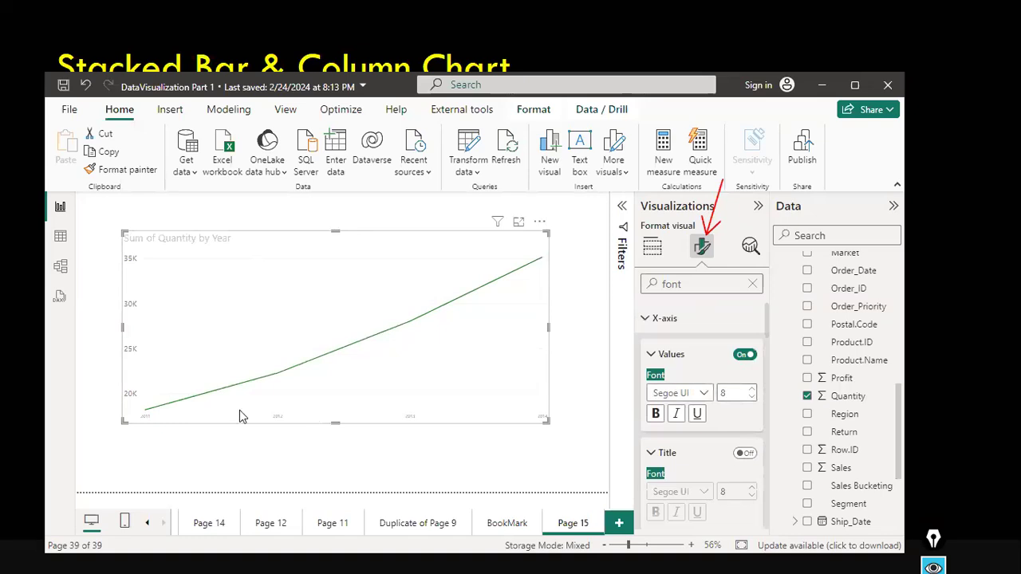
left_click(752, 389)
left_click(752, 389)
left_click(752, 389)
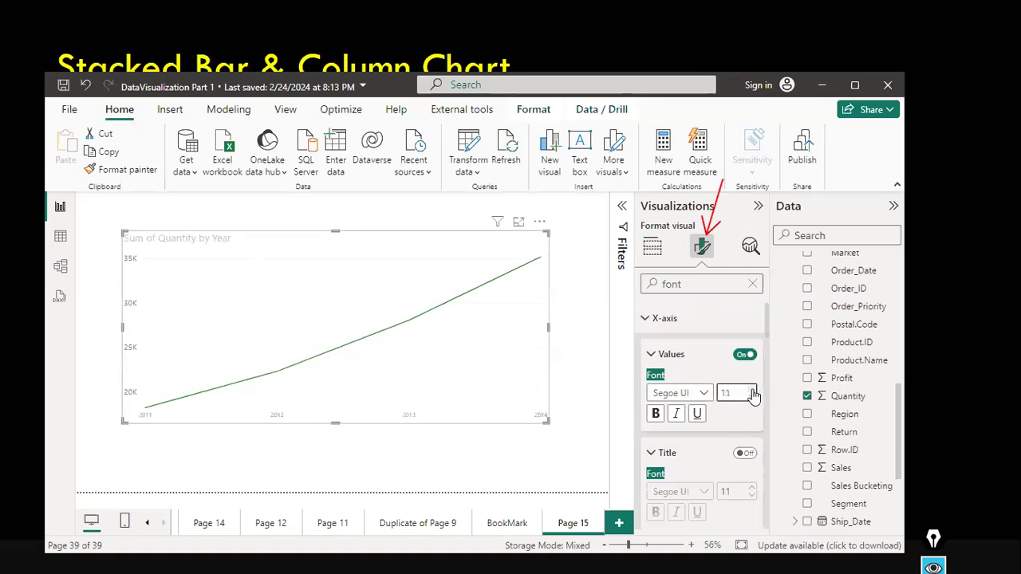
Set the X-axis values font size to 16 and make them bold.
left_click(752, 390)
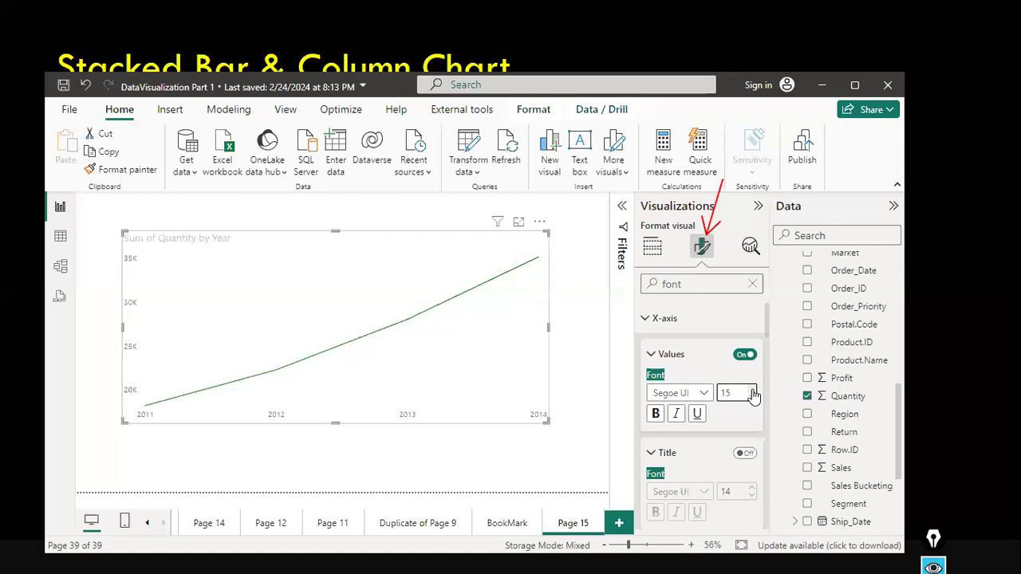
left_click(655, 413)
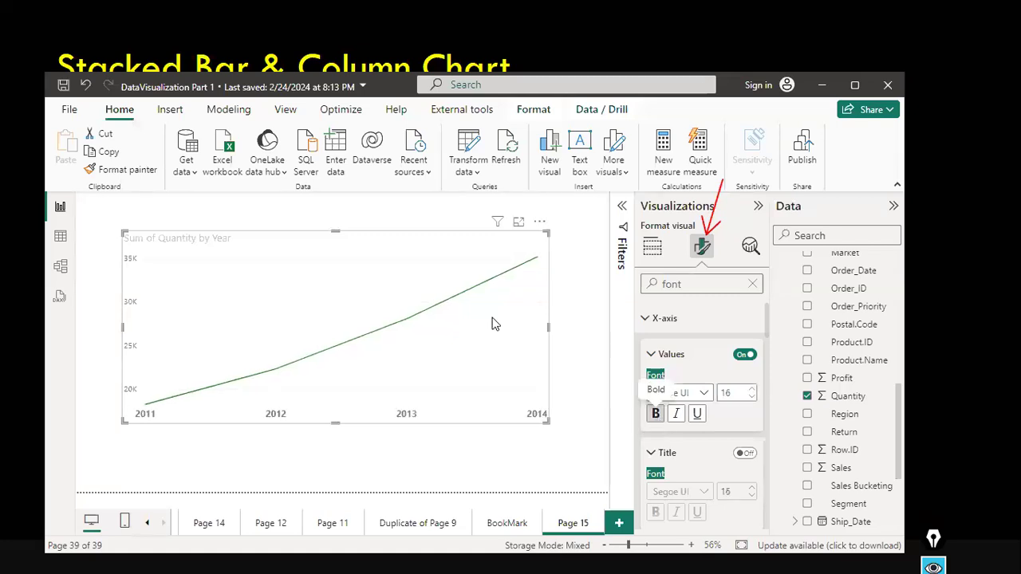
Enlarge the line chart on the report canvas.
left_click_drag(549, 327, 572, 348)
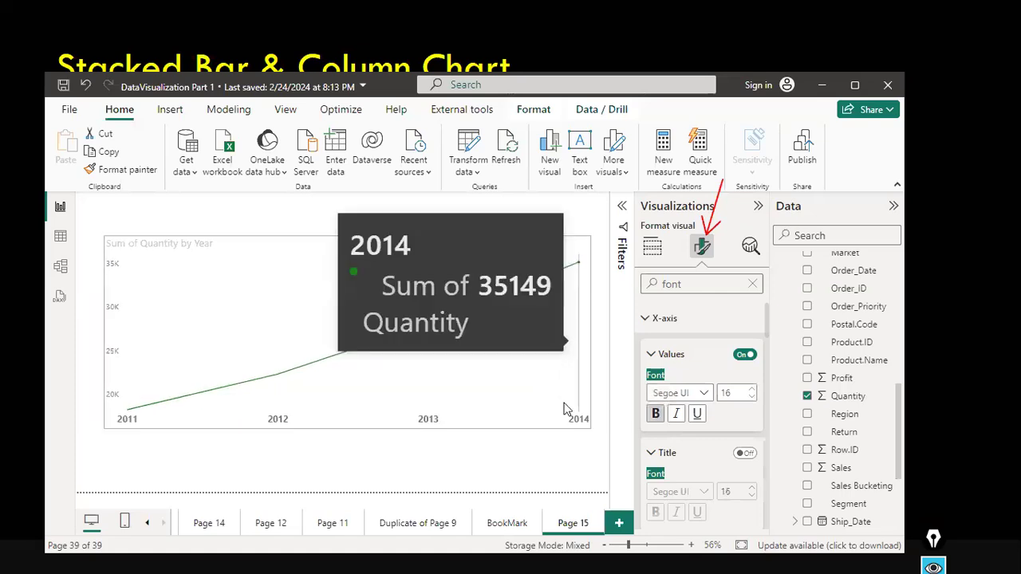
left_click_drag(564, 403, 559, 402)
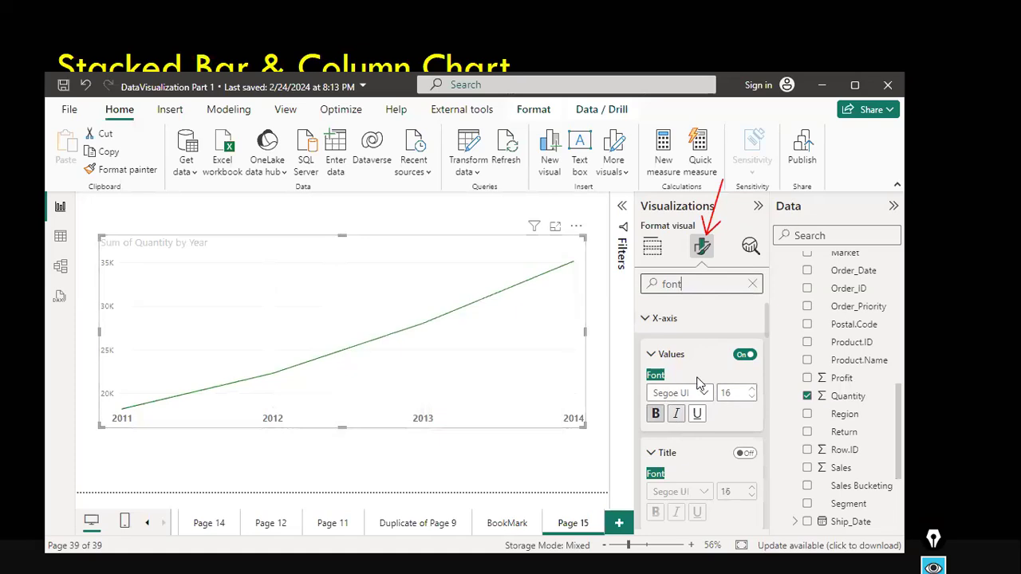
Browse the visual's format sections and search the format options for font settings.
scroll(698, 383, "down", 2)
scroll(698, 381, "down", 4)
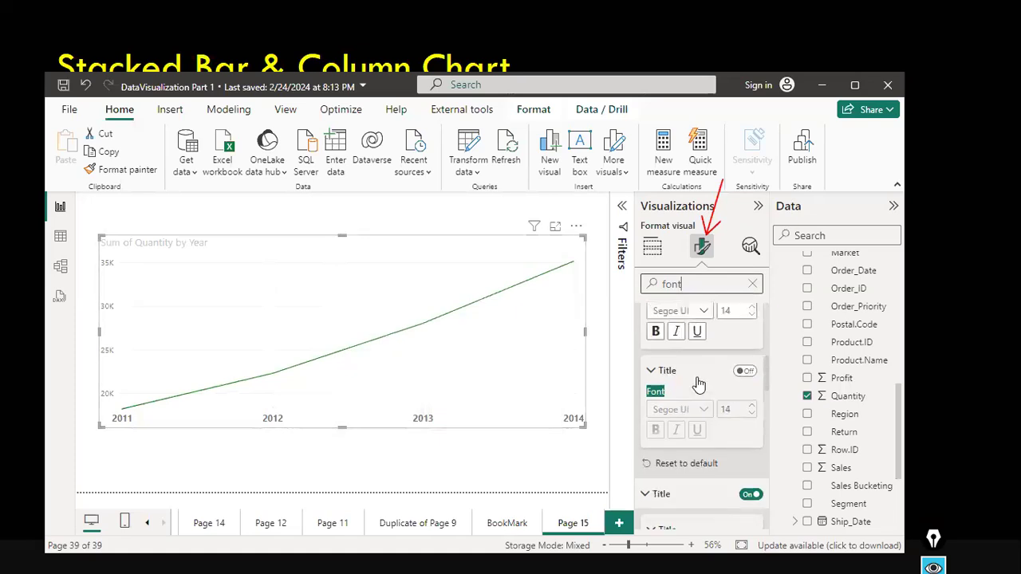
scroll(738, 313, "down", 1)
left_click(754, 287)
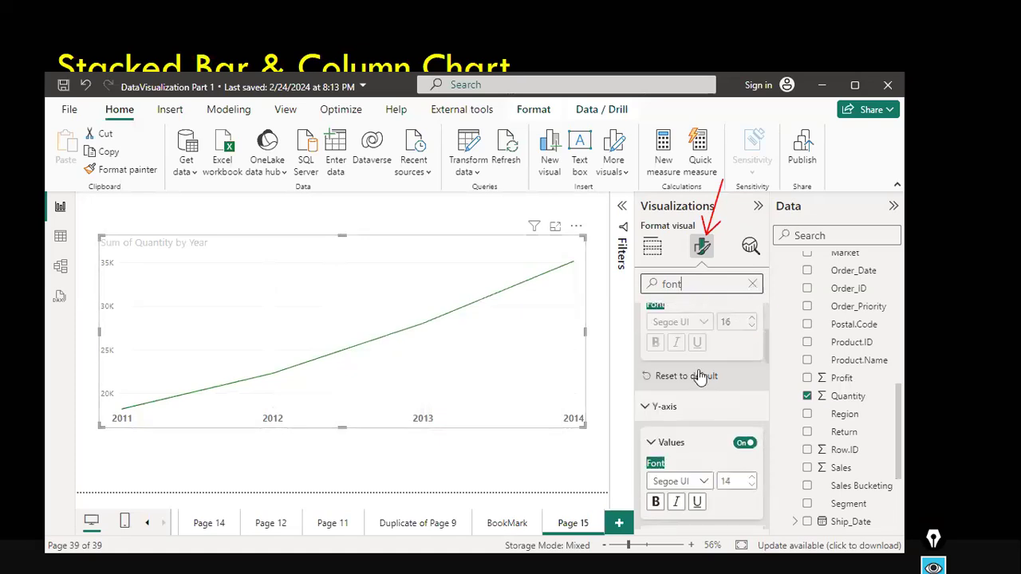
scroll(664, 327, "up", 1)
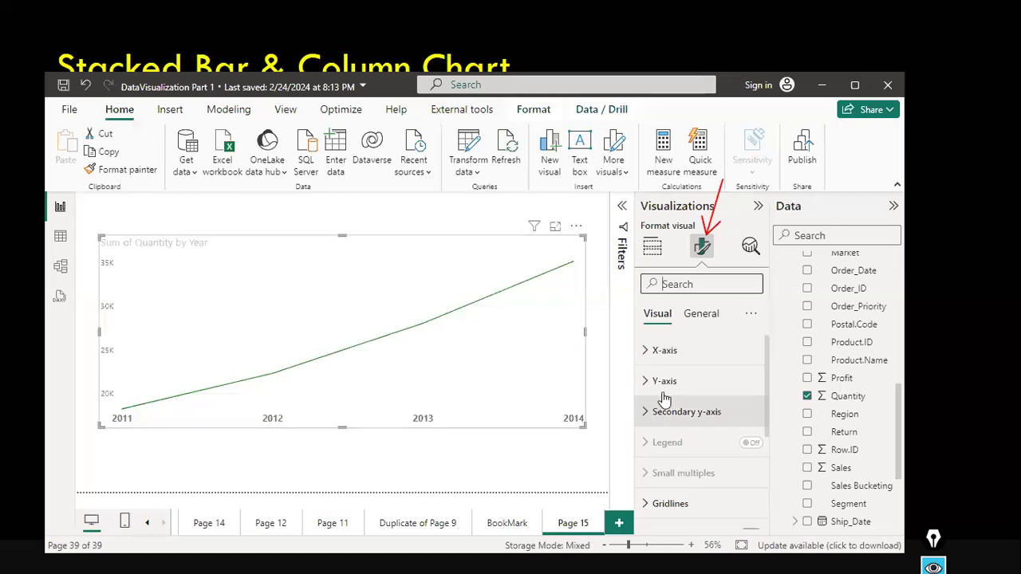
left_click(644, 353)
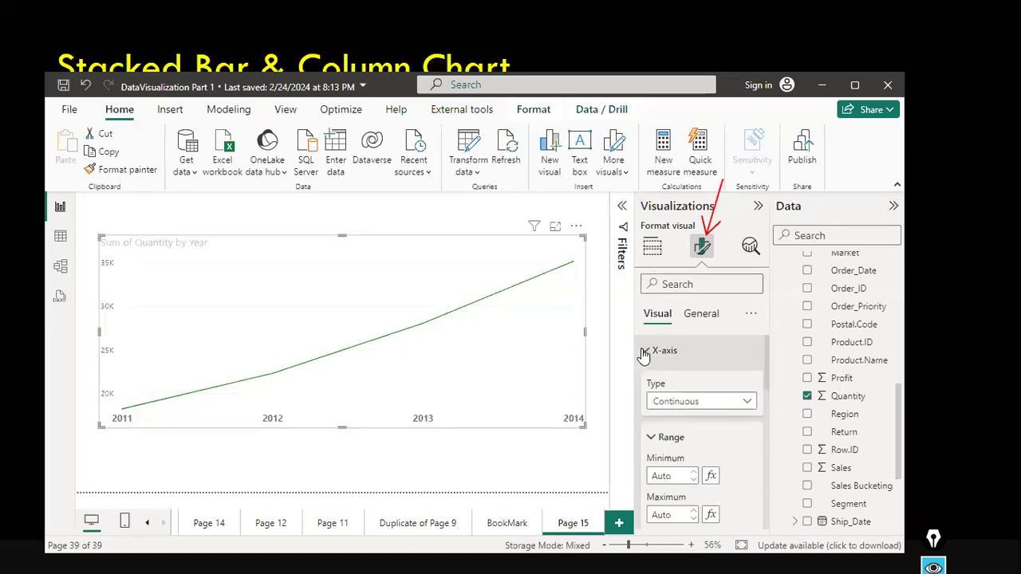
left_click(643, 352)
scroll(675, 407, "down", 5)
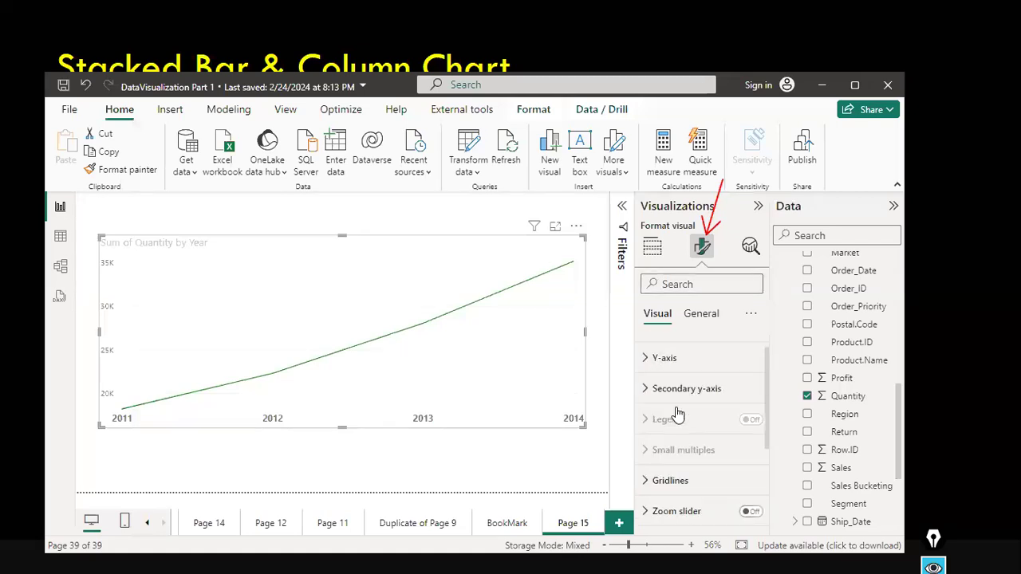
scroll(675, 407, "up", 5)
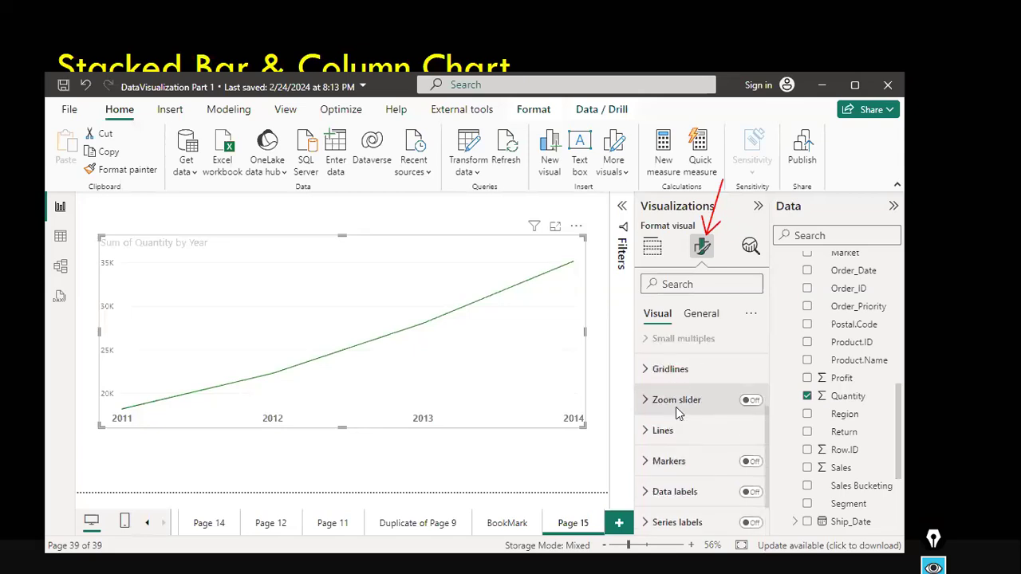
left_click(688, 283)
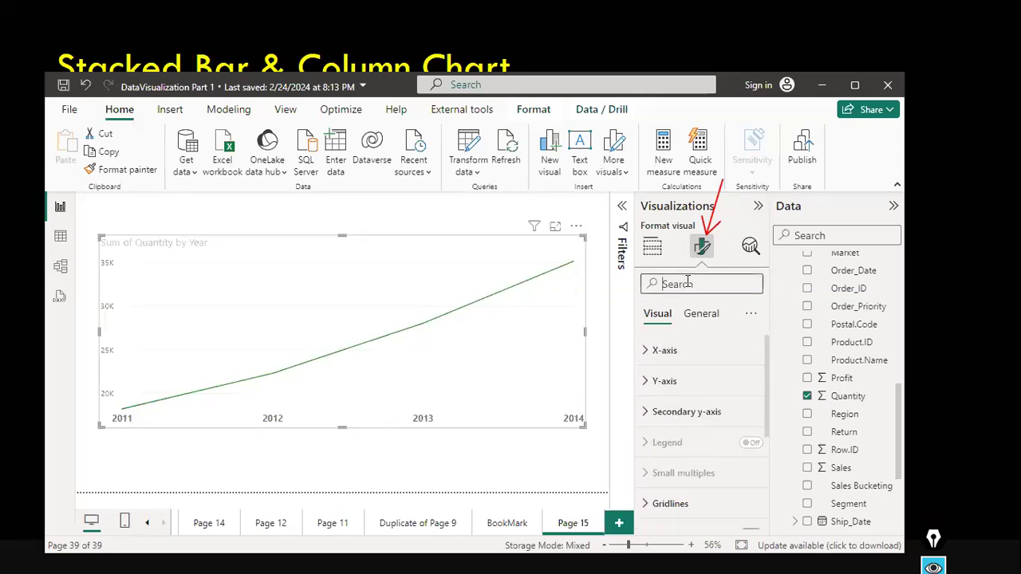
type("font")
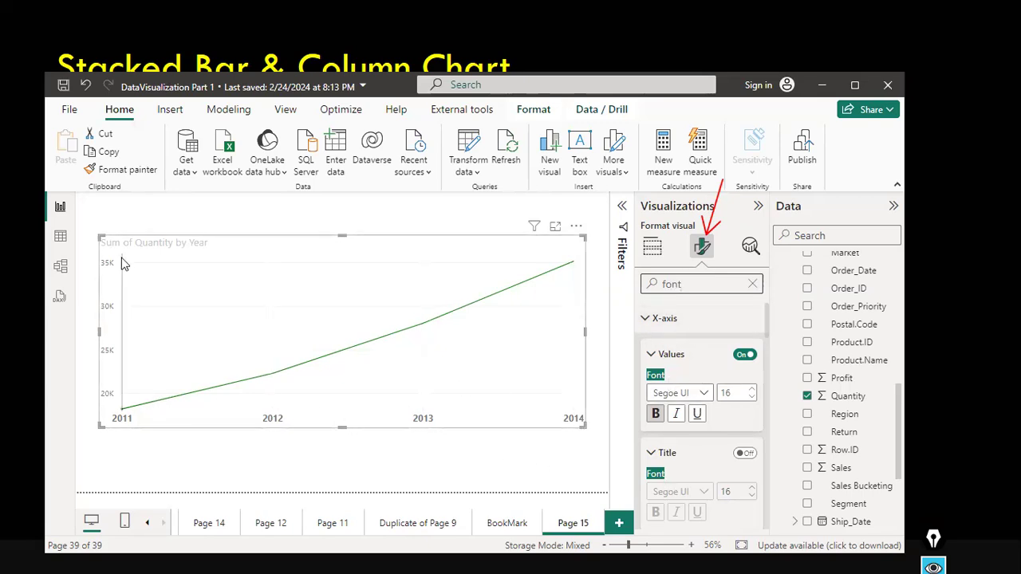
scroll(744, 458, "down", 3)
scroll(746, 465, "down", 3)
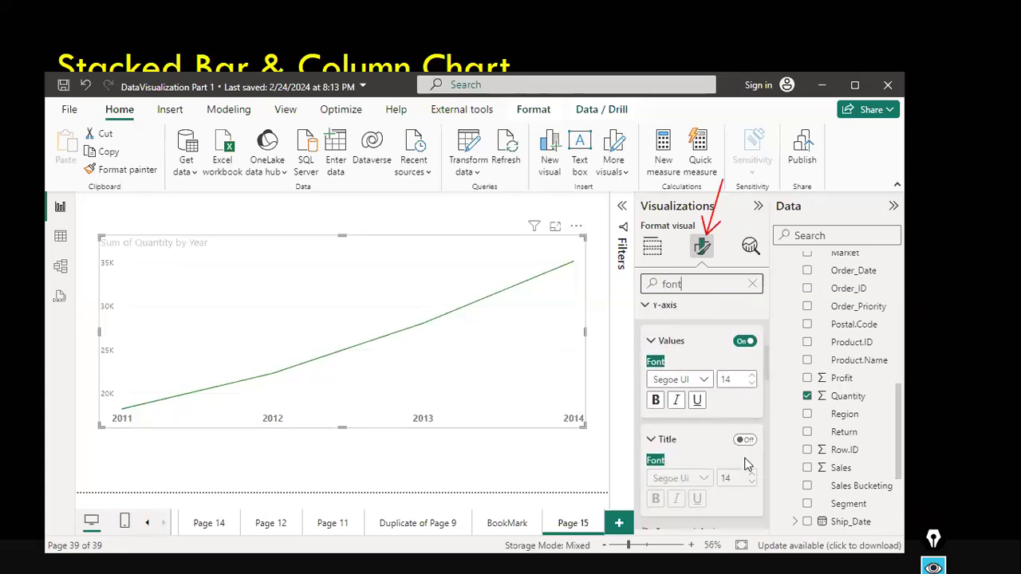
left_click(753, 284)
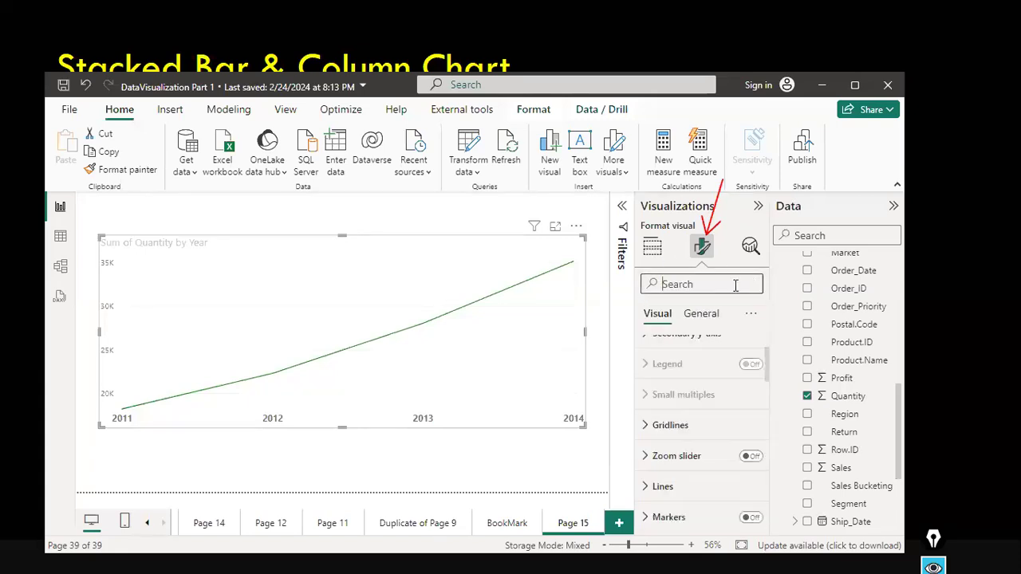
Add the sales_w04 Category field to the chart's legend.
left_click(655, 249)
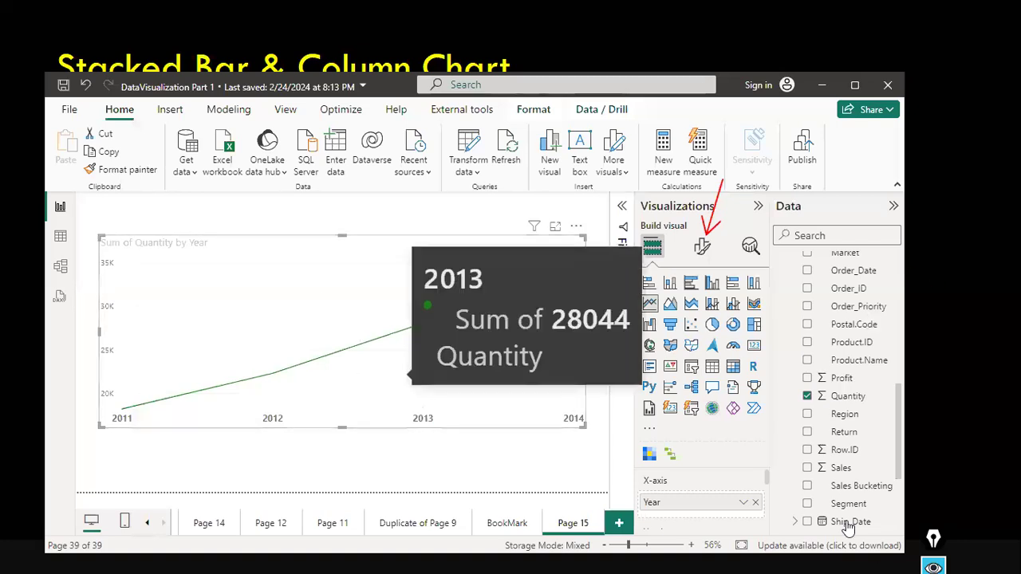
scroll(867, 420, "down", 1)
scroll(867, 420, "down", 4)
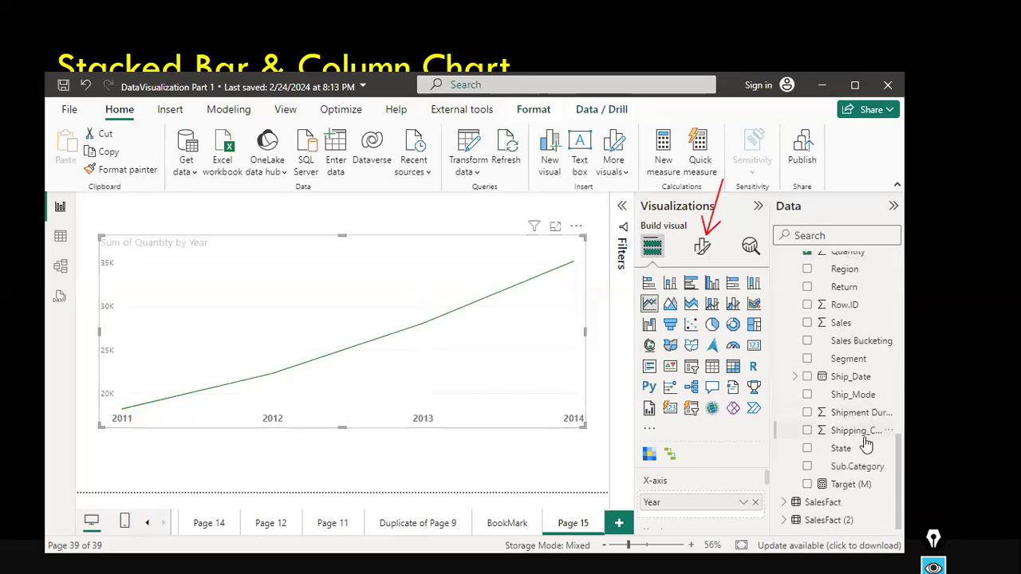
scroll(760, 495, "down", 3)
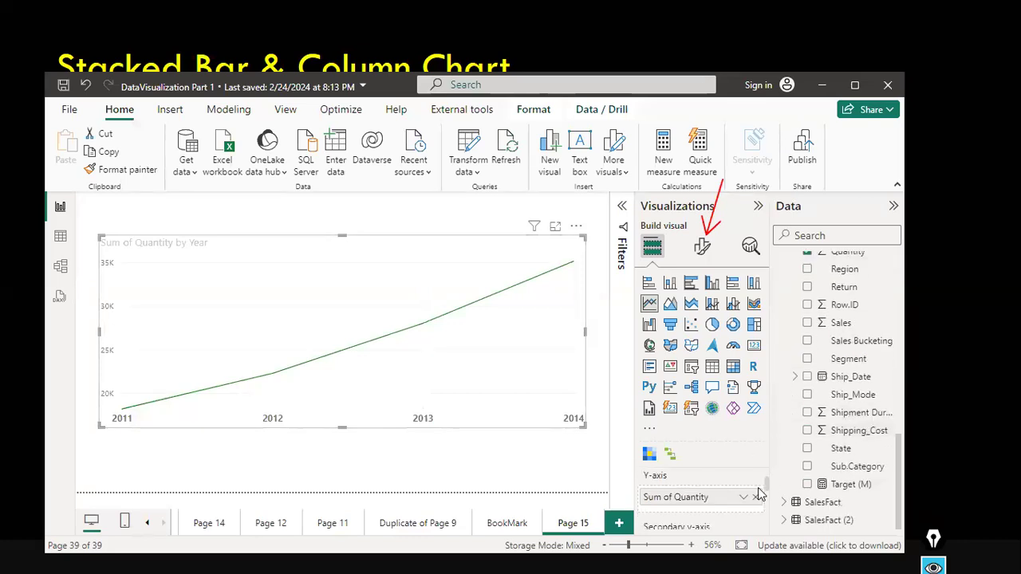
scroll(759, 494, "up", 1)
scroll(760, 495, "down", 2)
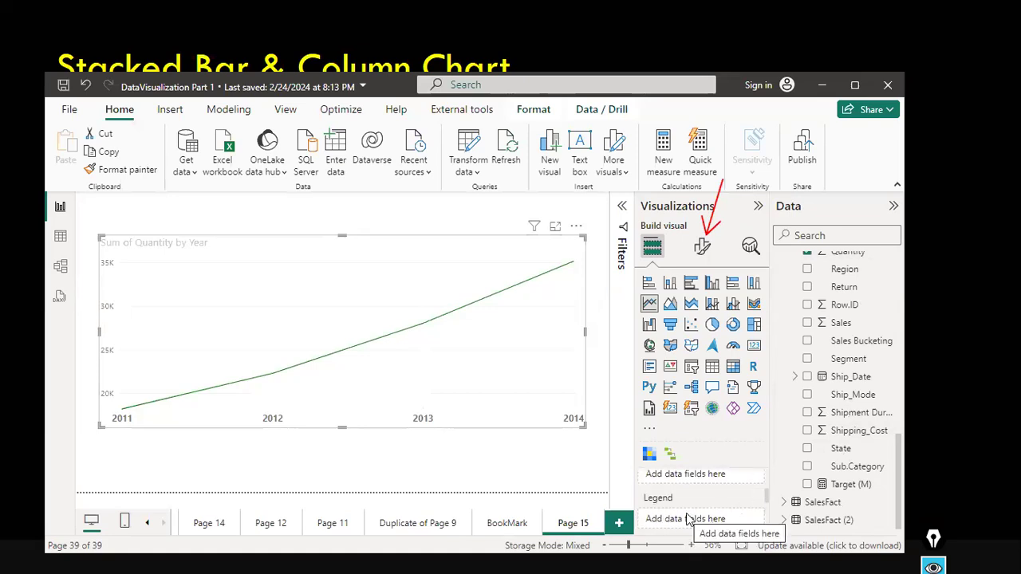
scroll(870, 325, "up", 7)
scroll(866, 341, "up", 5)
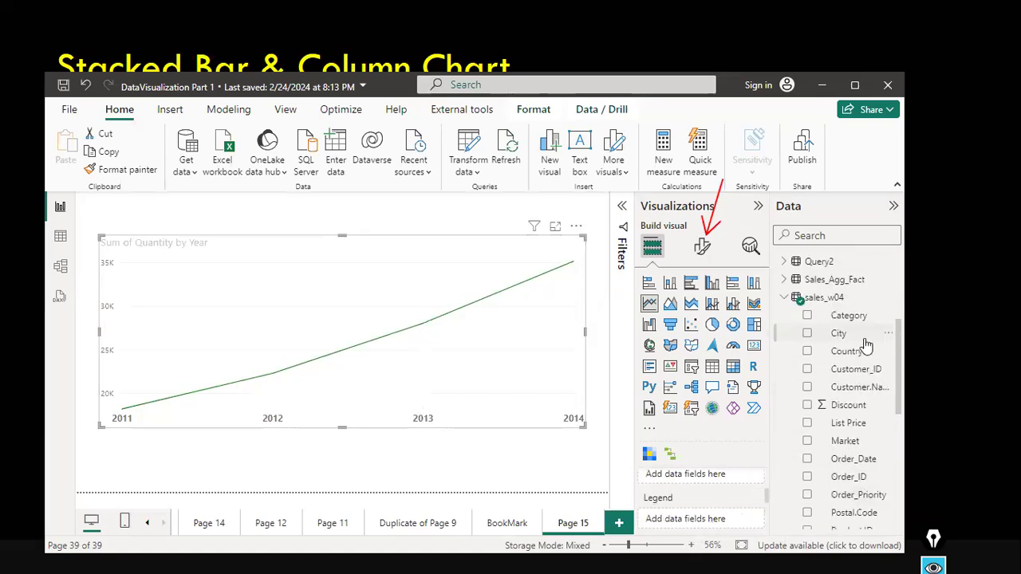
left_click_drag(855, 317, 734, 478)
scroll(734, 483, "up", 3)
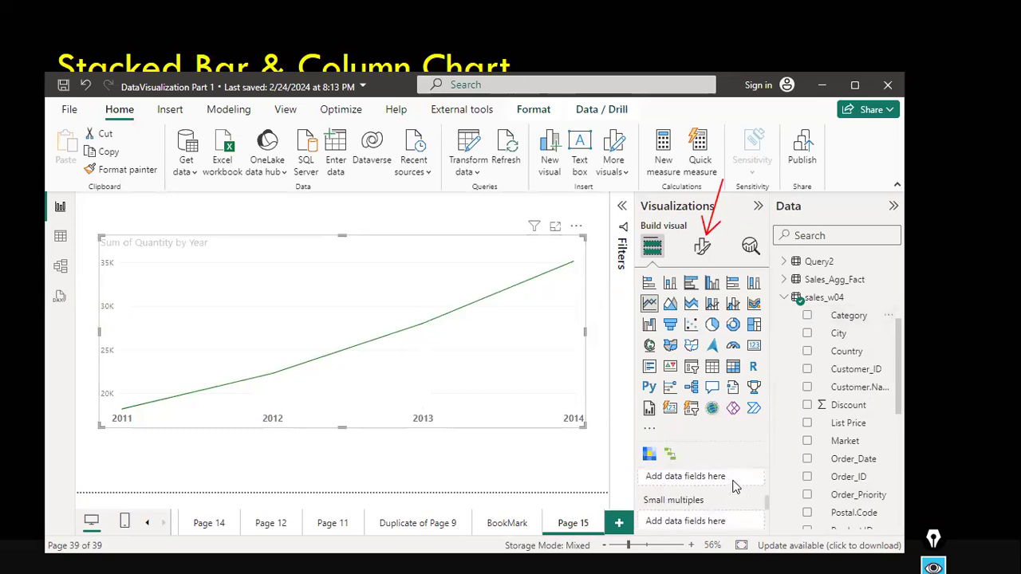
left_click_drag(849, 315, 722, 501)
scroll(722, 501, "down", 1)
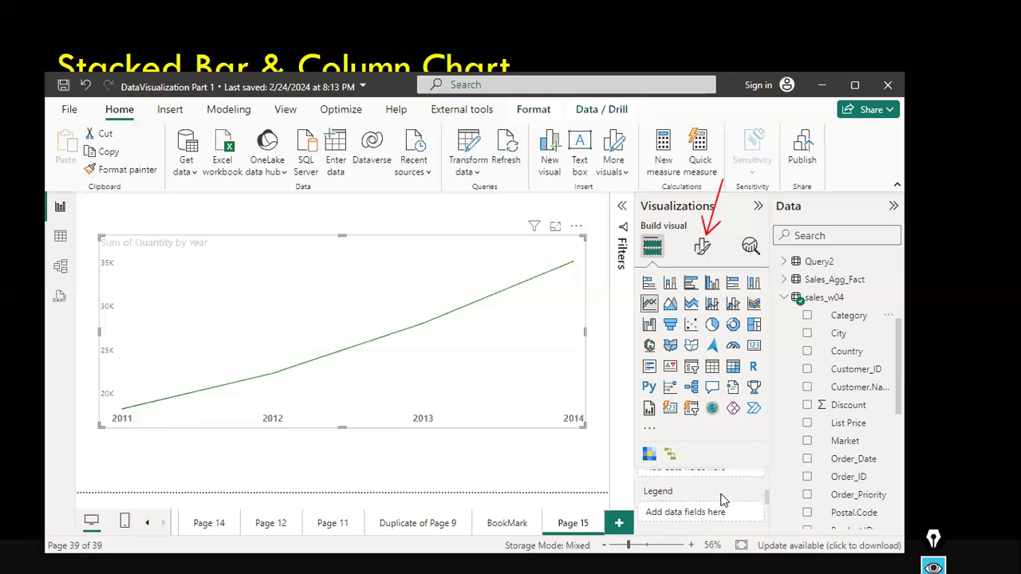
left_click(807, 316)
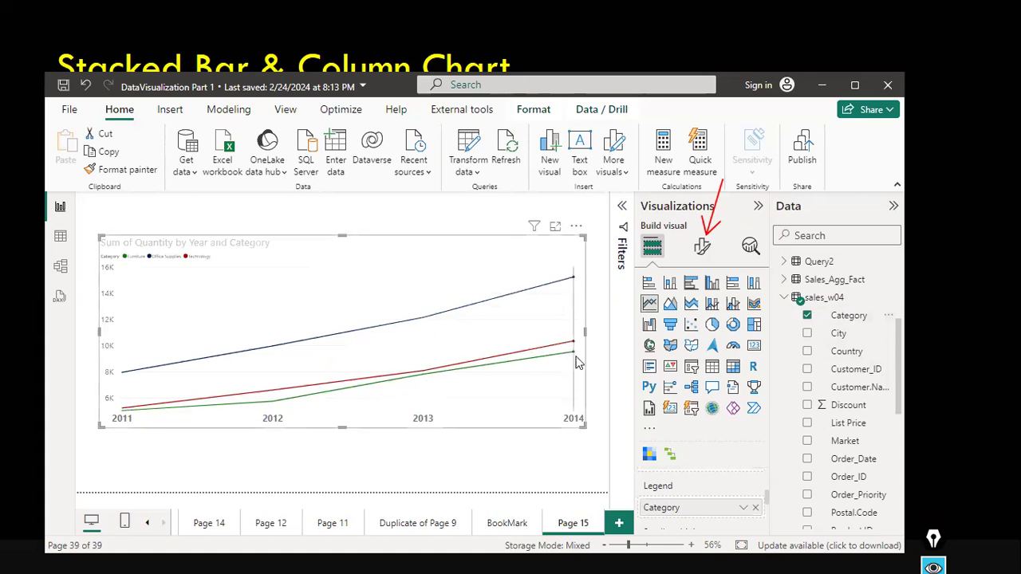
Add the Dim_Date Quarter field to the chart as small multiples.
scroll(726, 503, "down", 1)
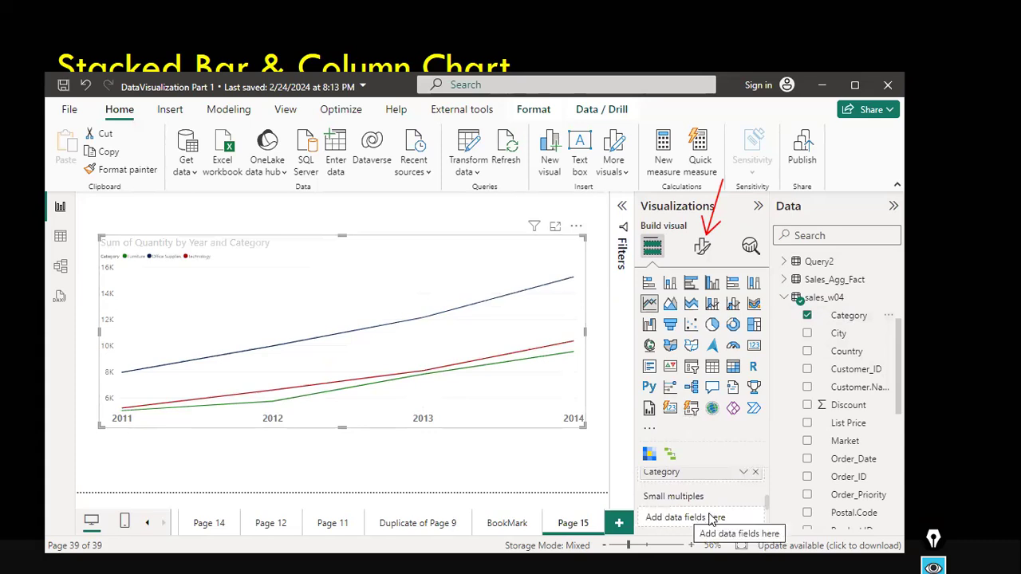
scroll(878, 465, "down", 2)
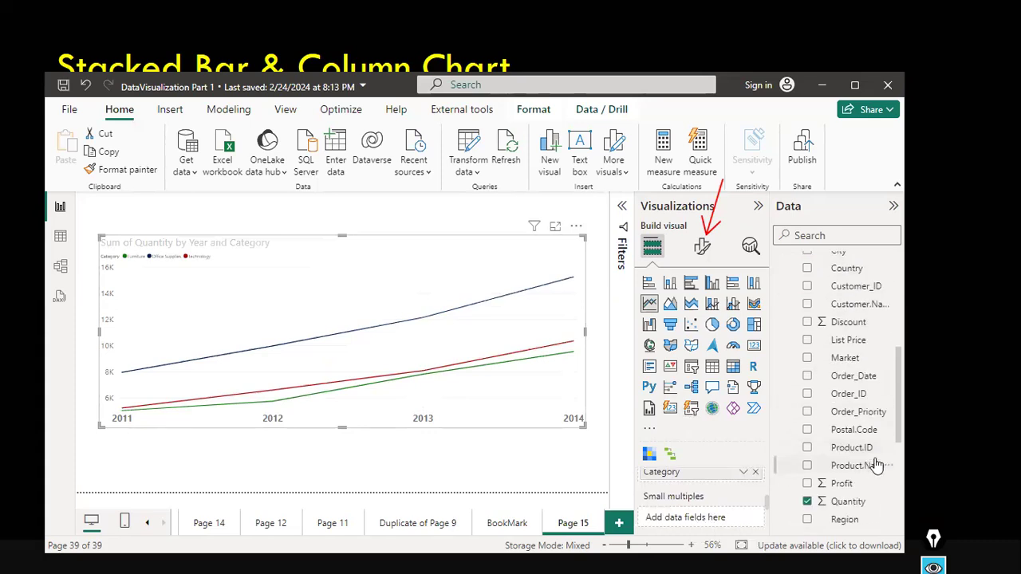
scroll(878, 466, "down", 3)
scroll(877, 466, "up", 10)
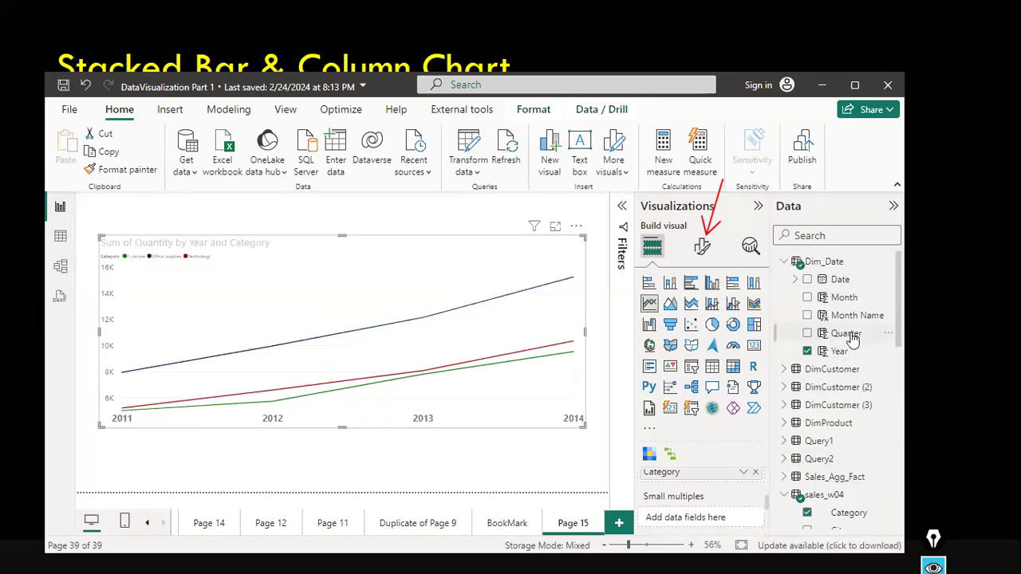
left_click(808, 335)
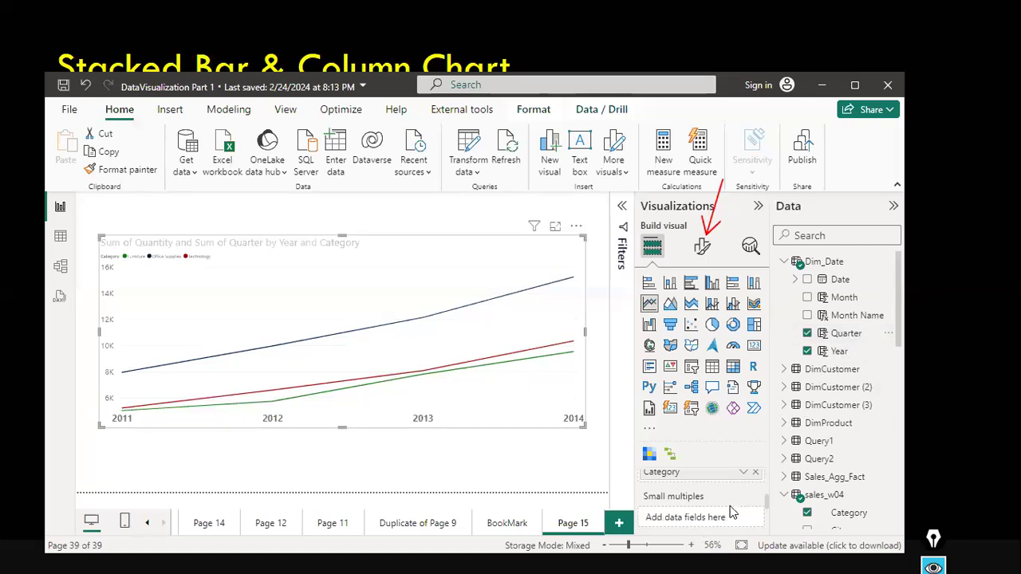
left_click(810, 335)
left_click_drag(845, 333, 716, 502)
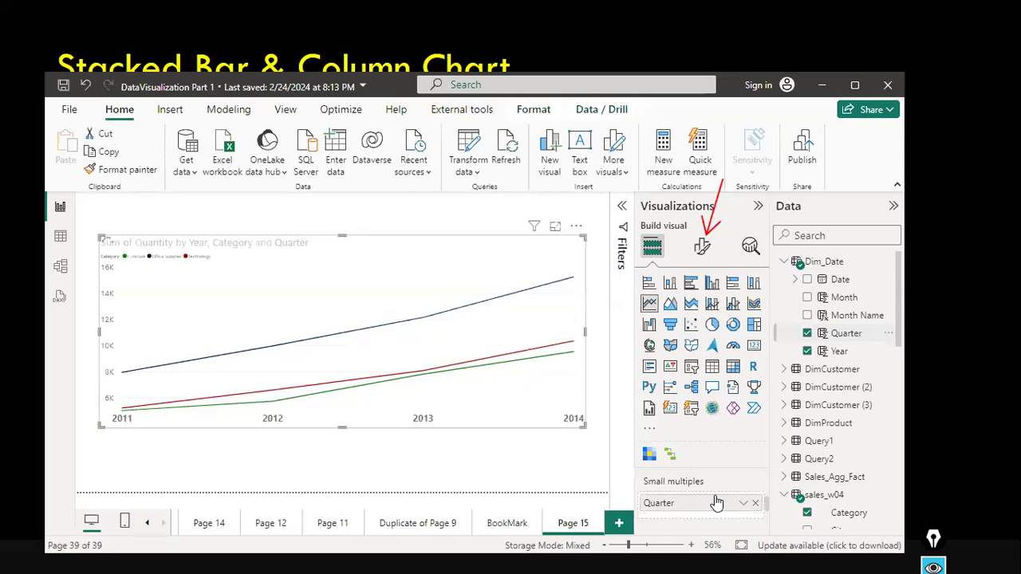
Make the small-multiples chart taller on the canvas.
left_click(349, 237)
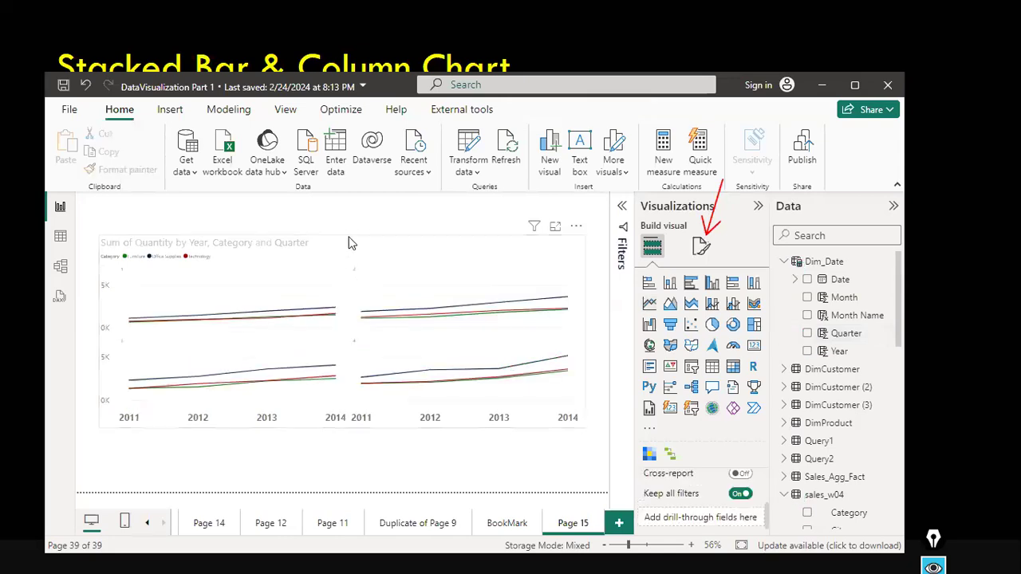
left_click(342, 236)
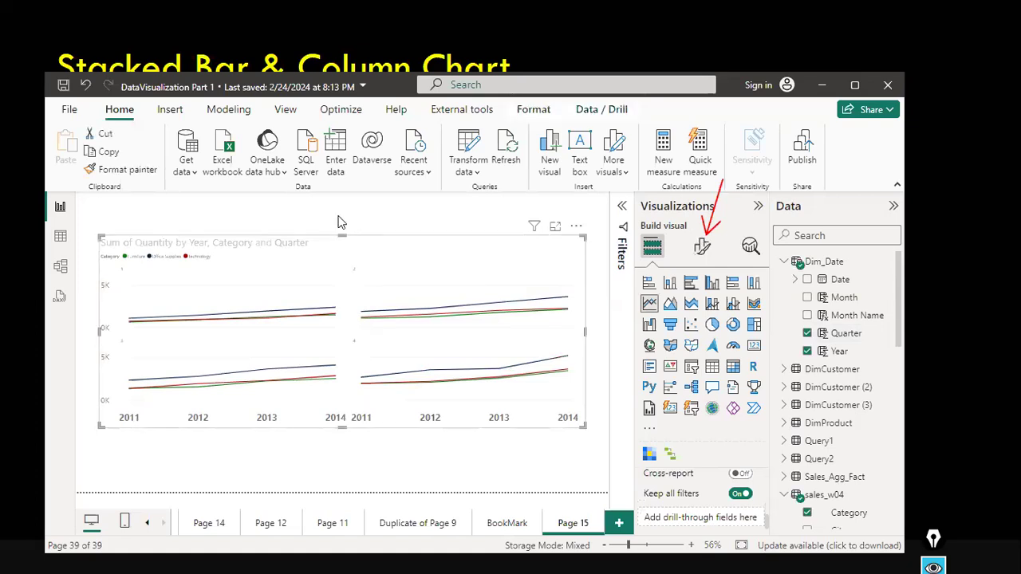
left_click_drag(345, 480, 369, 455)
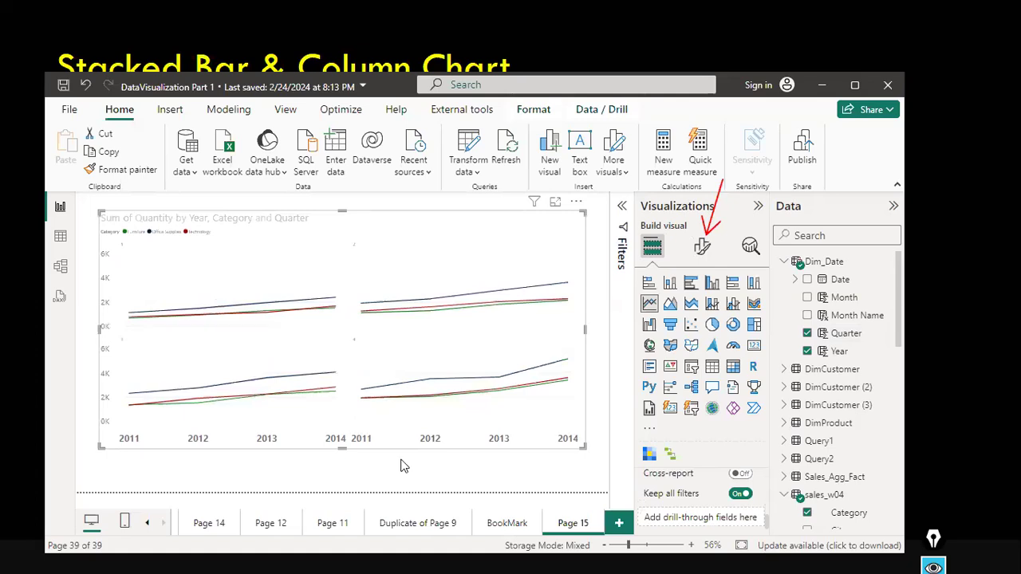
Review the chart's field wells in the build pane.
mouse_move(204, 310)
scroll(750, 506, "down", 1)
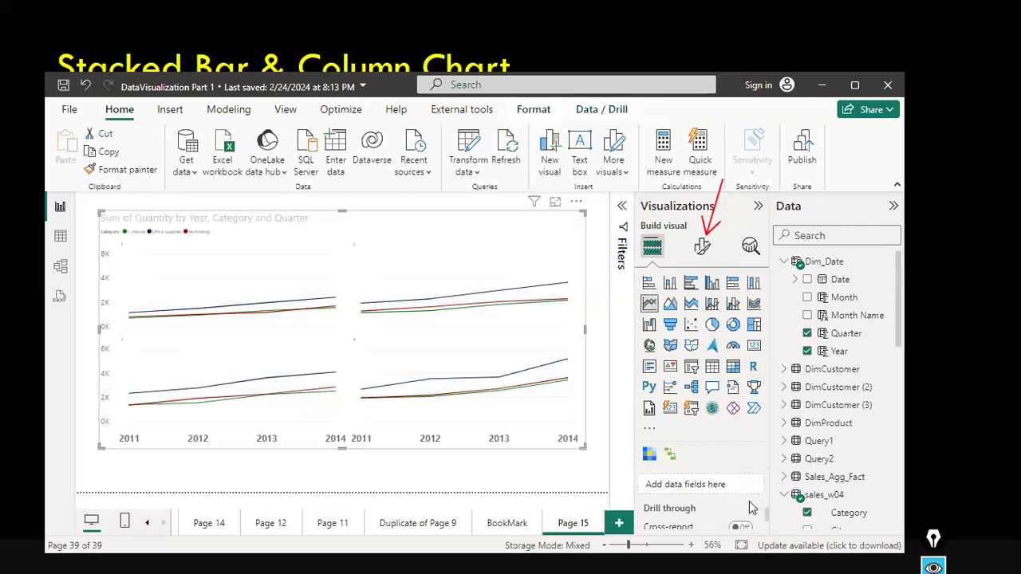
scroll(750, 506, "up", 2)
scroll(750, 507, "up", 1)
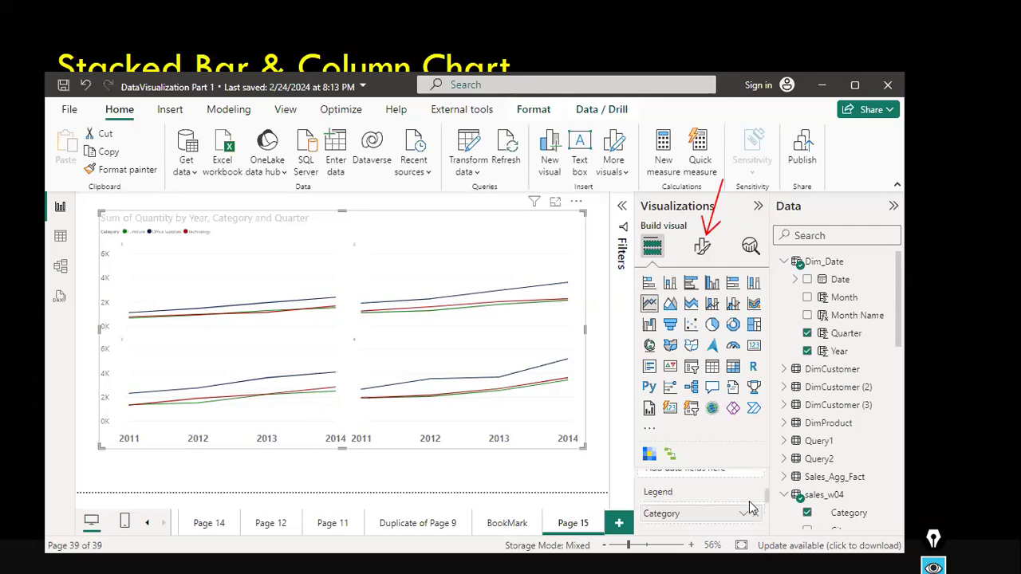
scroll(724, 472, "up", 1)
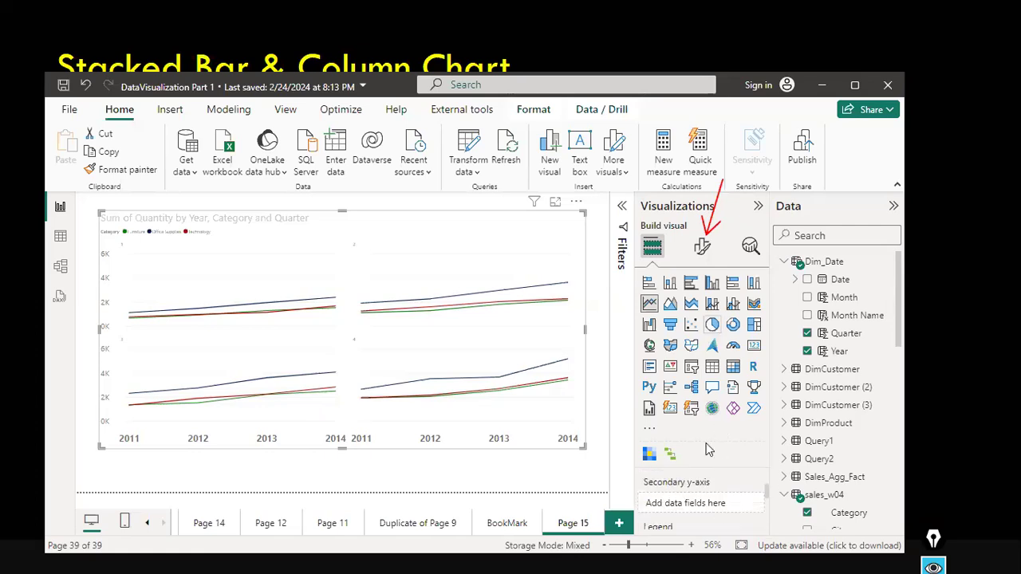
scroll(721, 515, "up", 1)
scroll(723, 517, "up", 1)
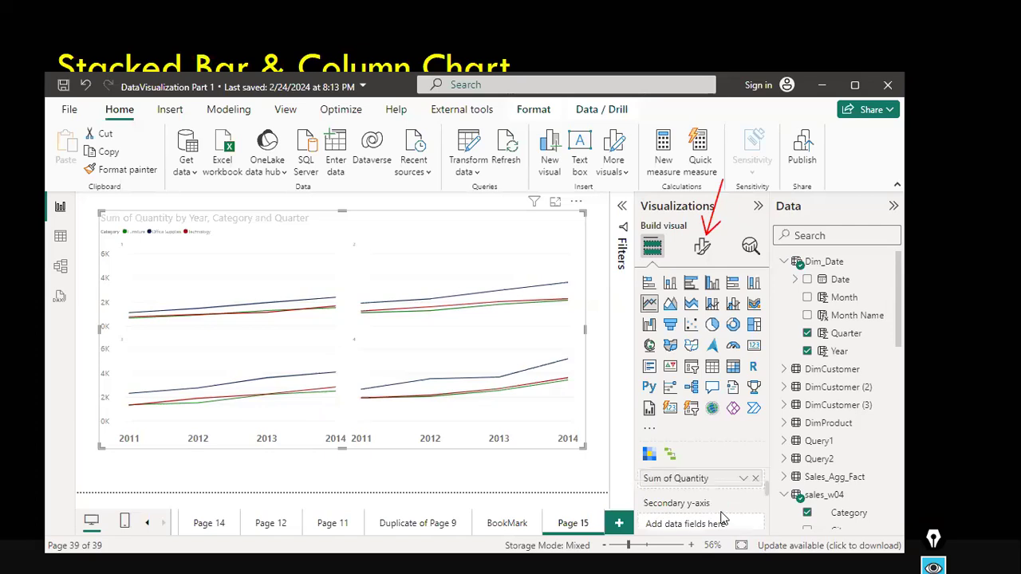
scroll(721, 519, "up", 2)
scroll(737, 510, "up", 1)
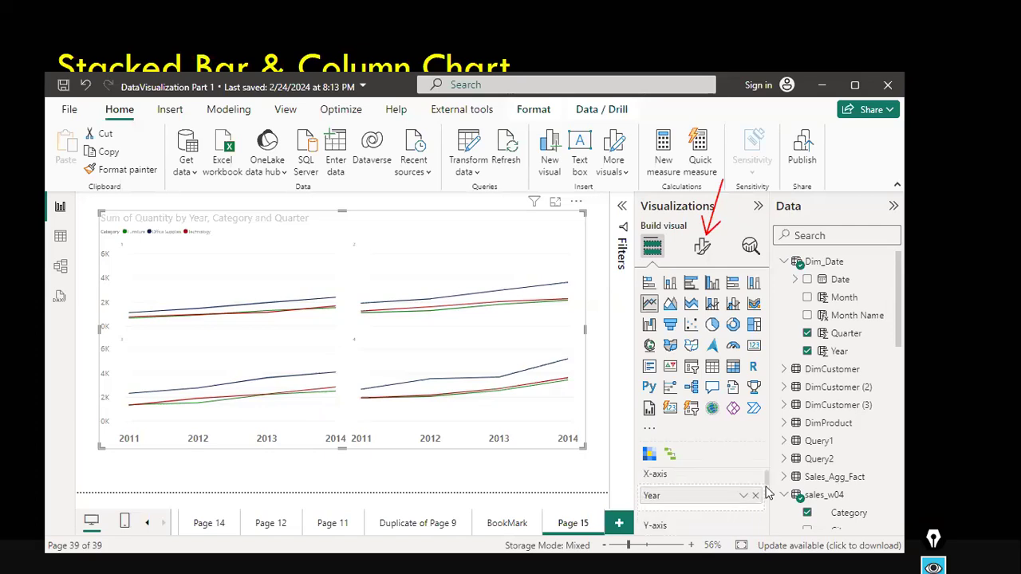
Remove Year and Quarter from the chart and place Dim_Date Quarter on the X-axis instead.
left_click(839, 351)
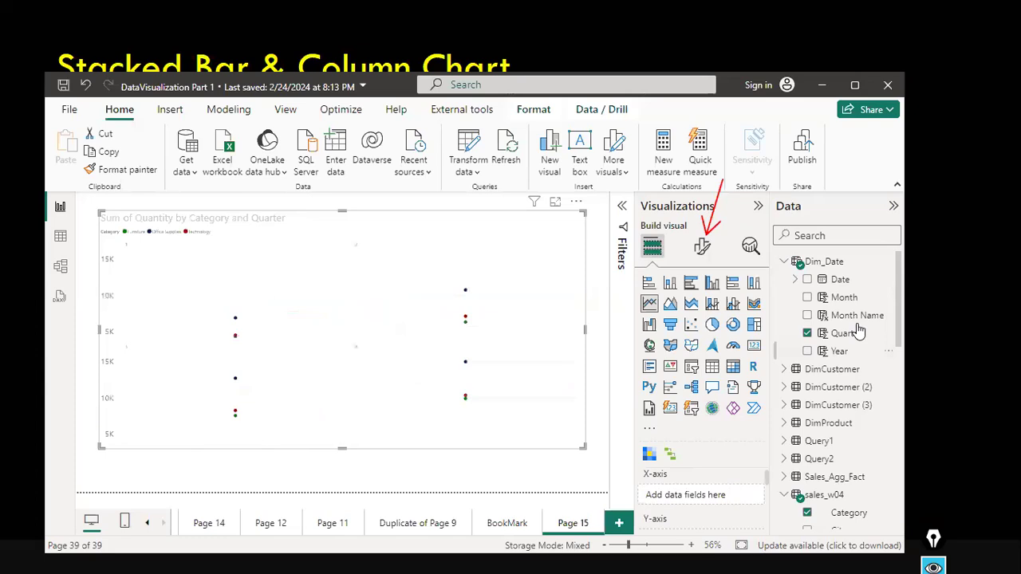
left_click(834, 335)
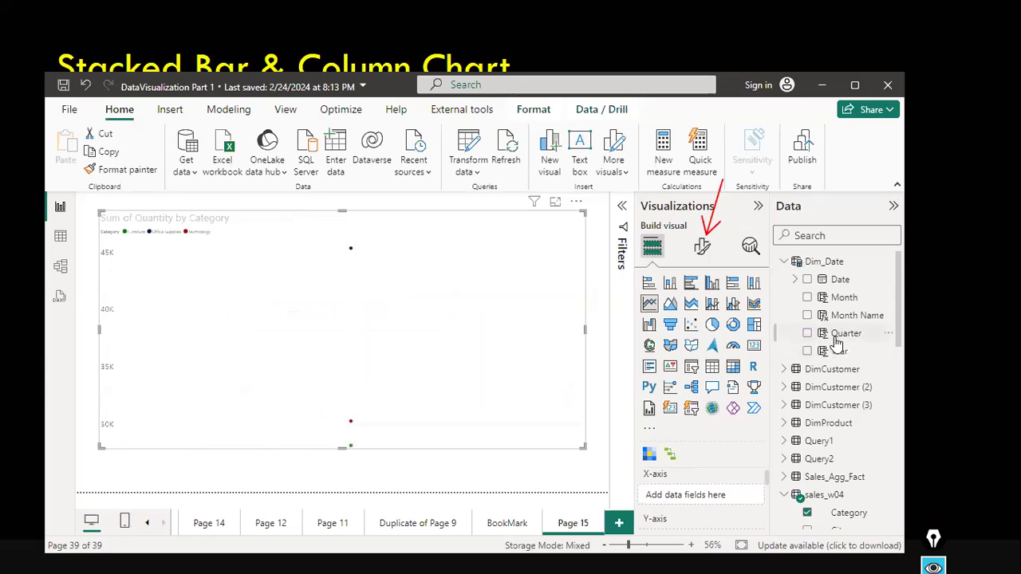
left_click_drag(834, 337, 697, 500)
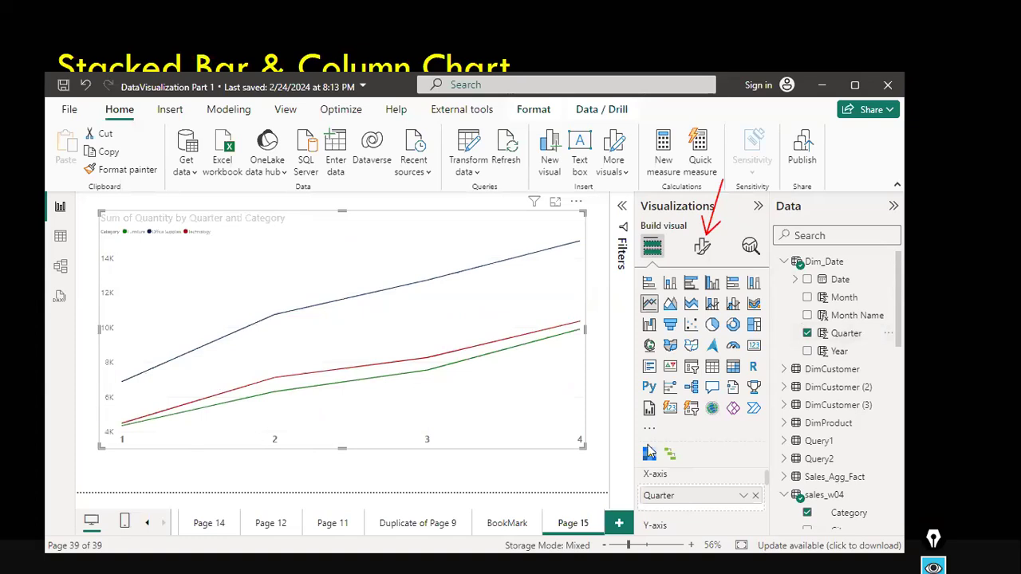
Add Dim_Date Year to the chart as small multiples and stretch the chart taller on the canvas.
scroll(716, 517, "down", 2)
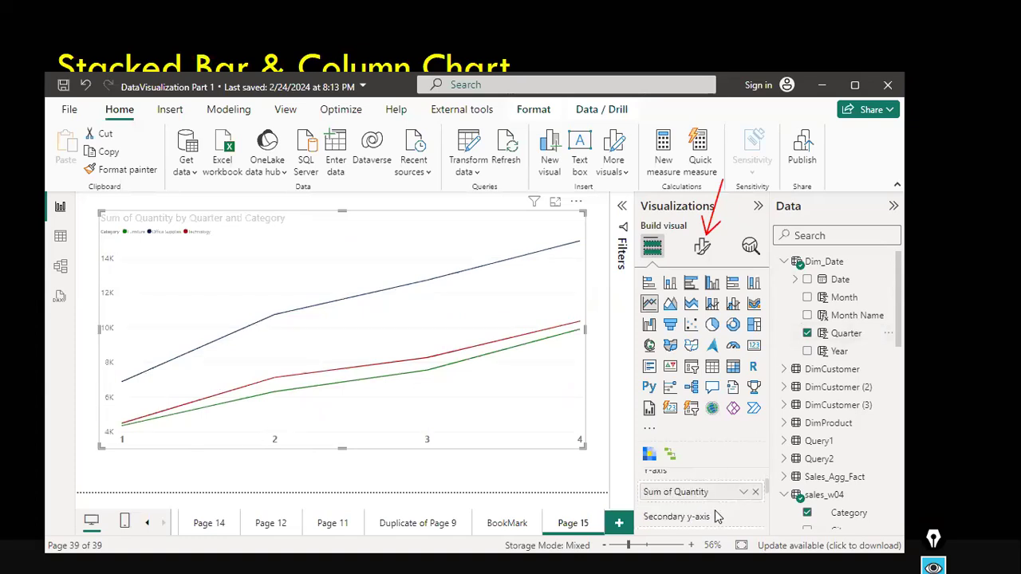
scroll(716, 517, "down", 1)
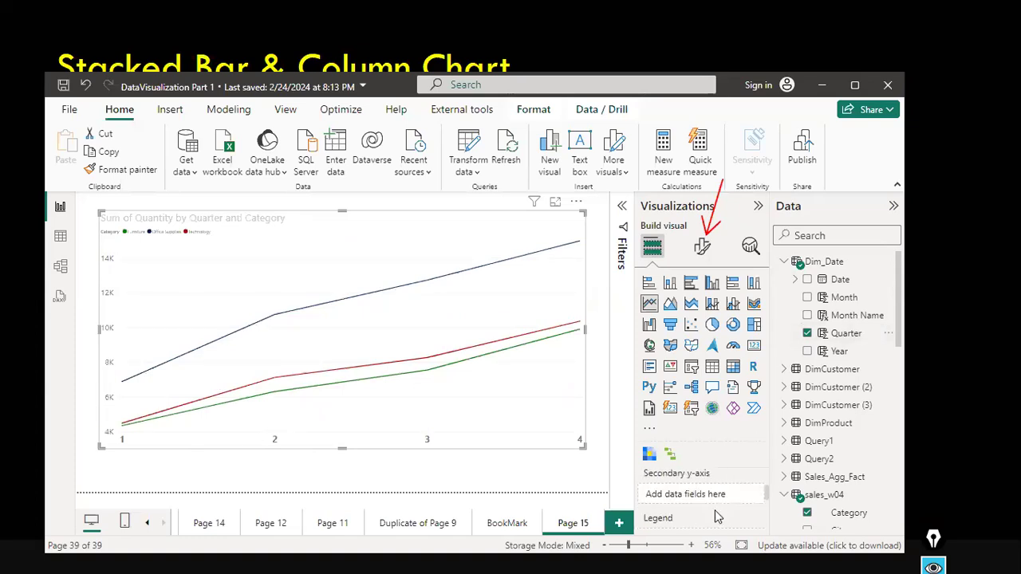
scroll(716, 517, "down", 3)
left_click_drag(842, 351, 729, 505)
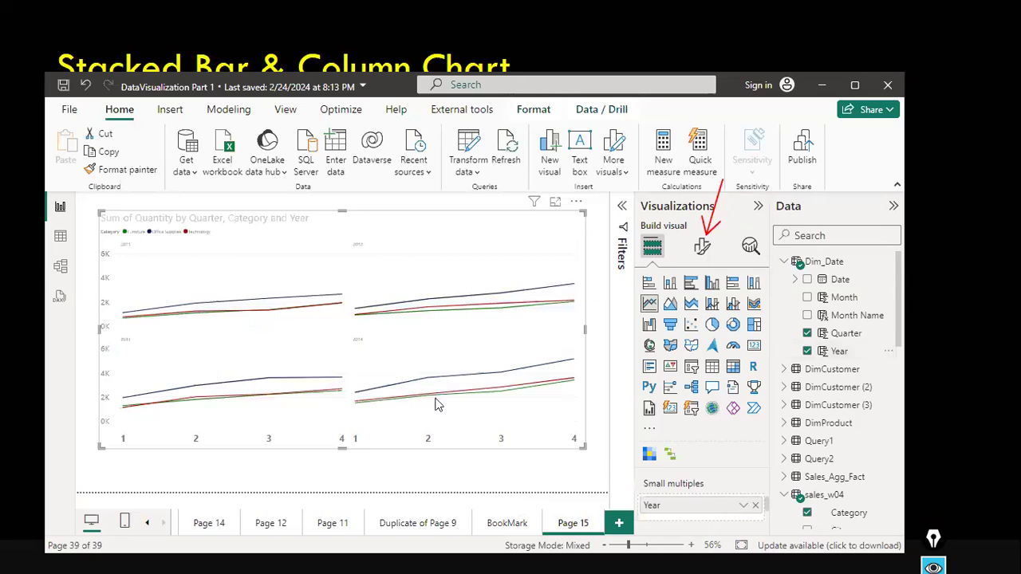
left_click_drag(341, 449, 340, 486)
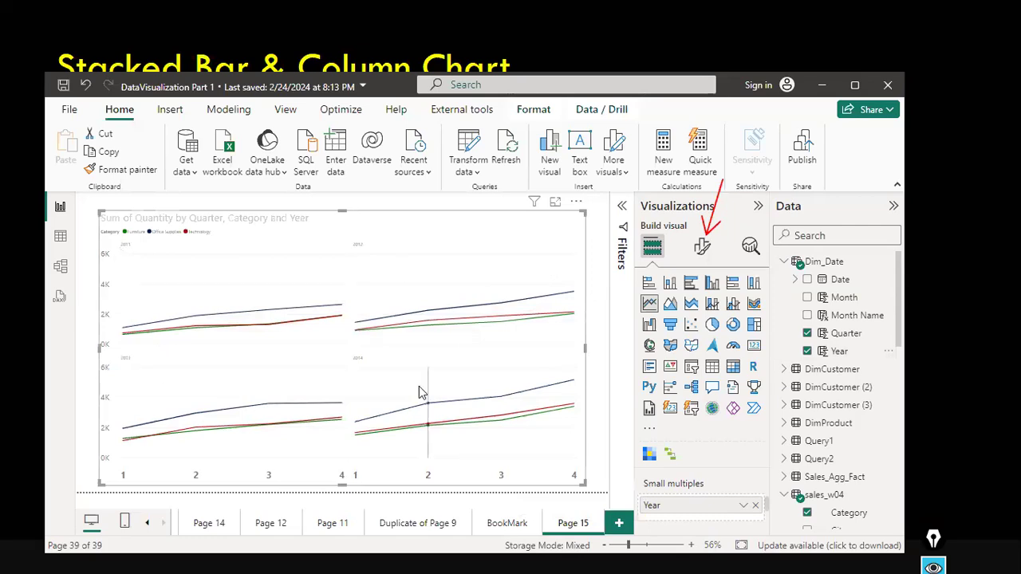
Search the chart's format options for font and turn on the chart subtitle.
mouse_move(421, 393)
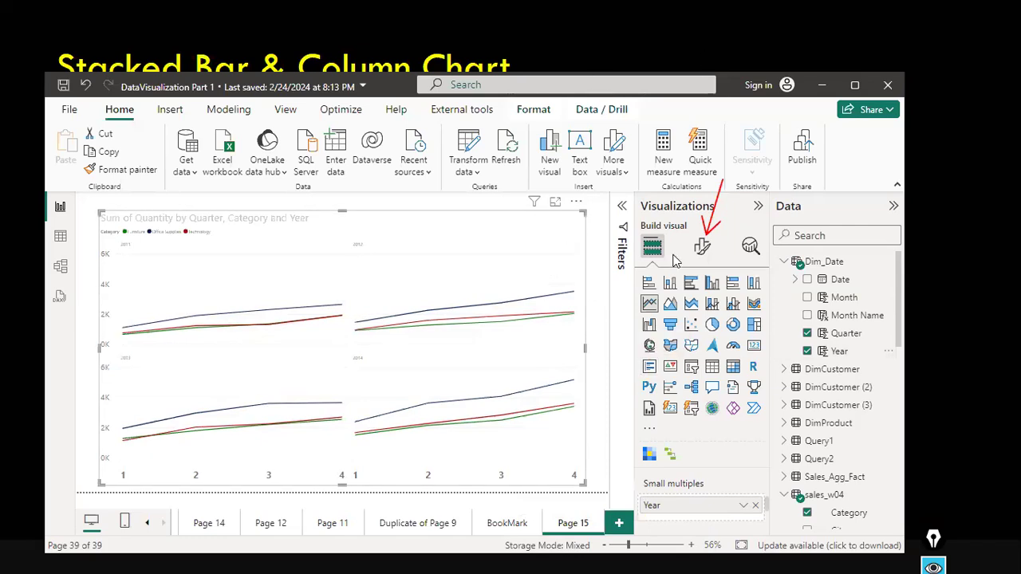
left_click(702, 246)
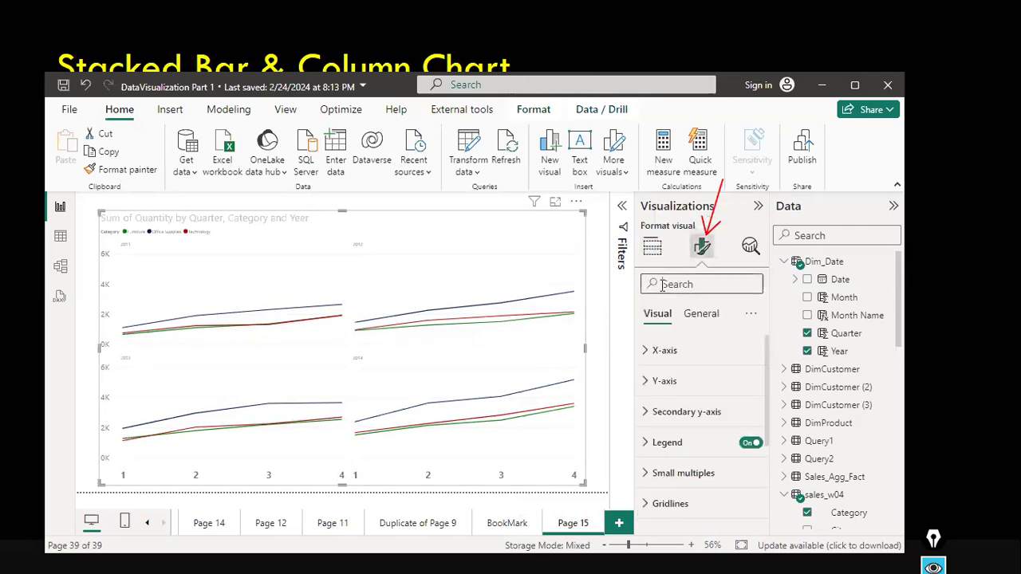
left_click(662, 285)
type("font")
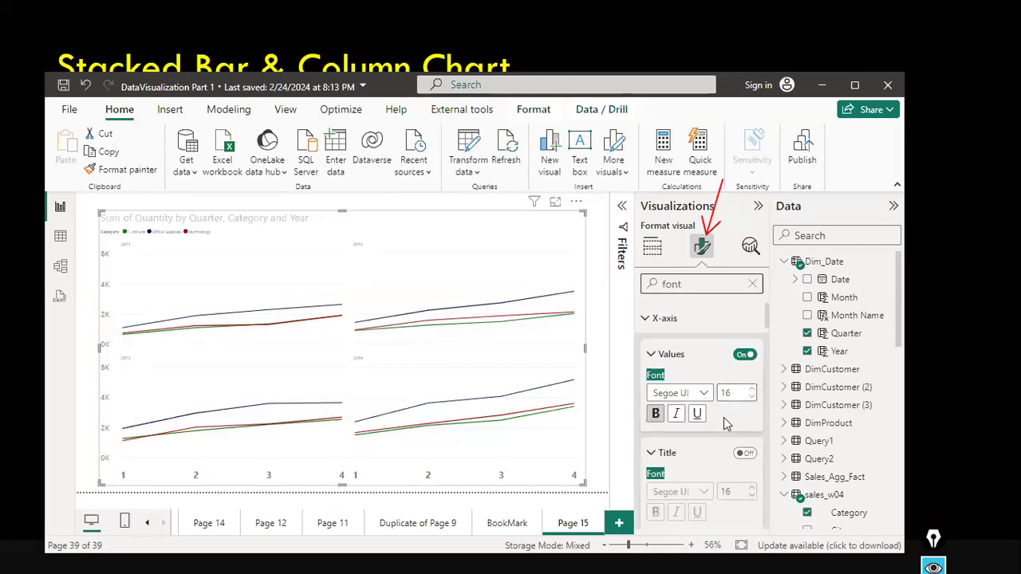
scroll(724, 417, "down", 4)
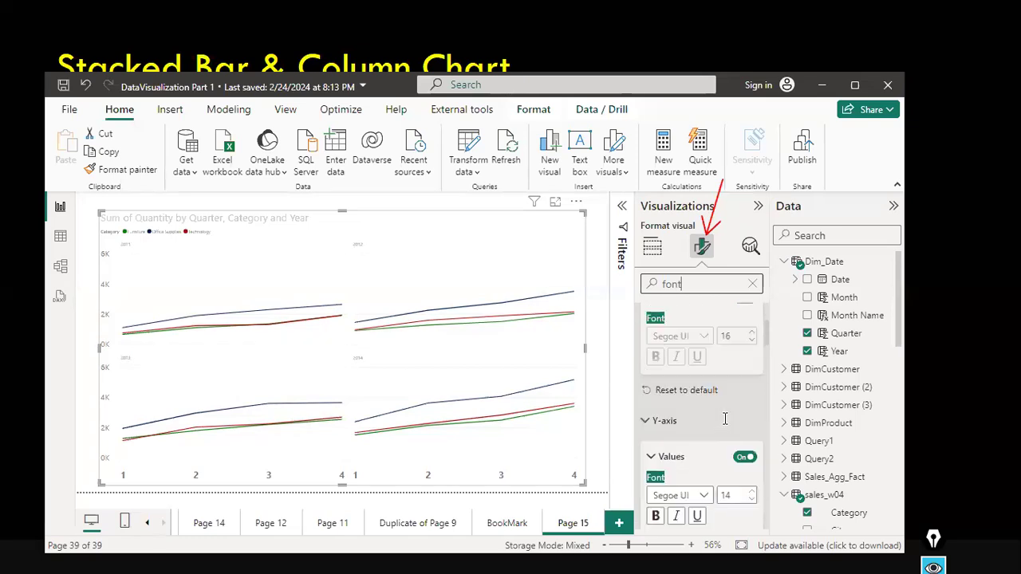
scroll(723, 418, "down", 4)
scroll(724, 431, "down", 3)
scroll(723, 429, "down", 3)
scroll(766, 440, "down", 3)
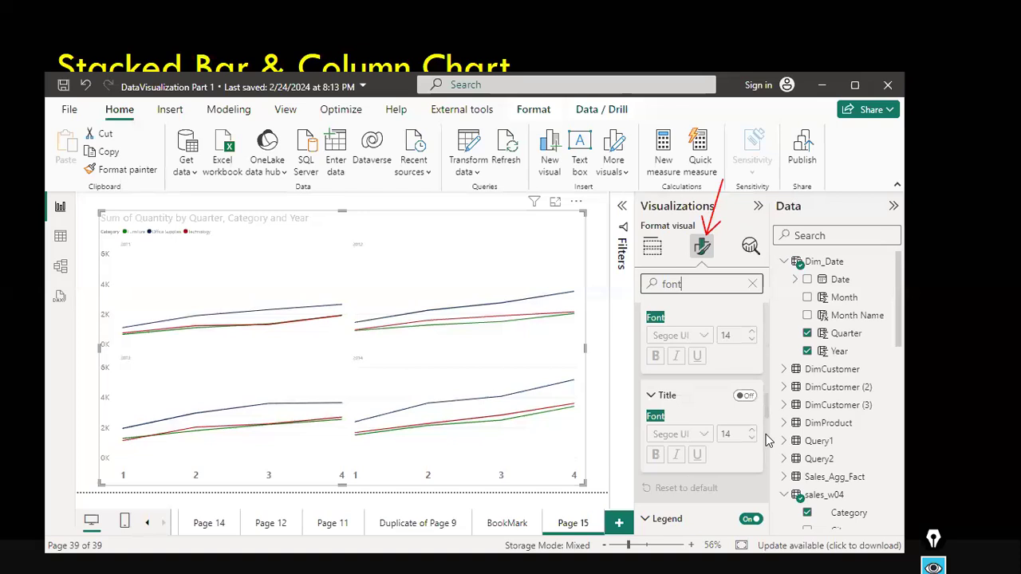
scroll(765, 440, "up", 3)
scroll(766, 440, "up", 5)
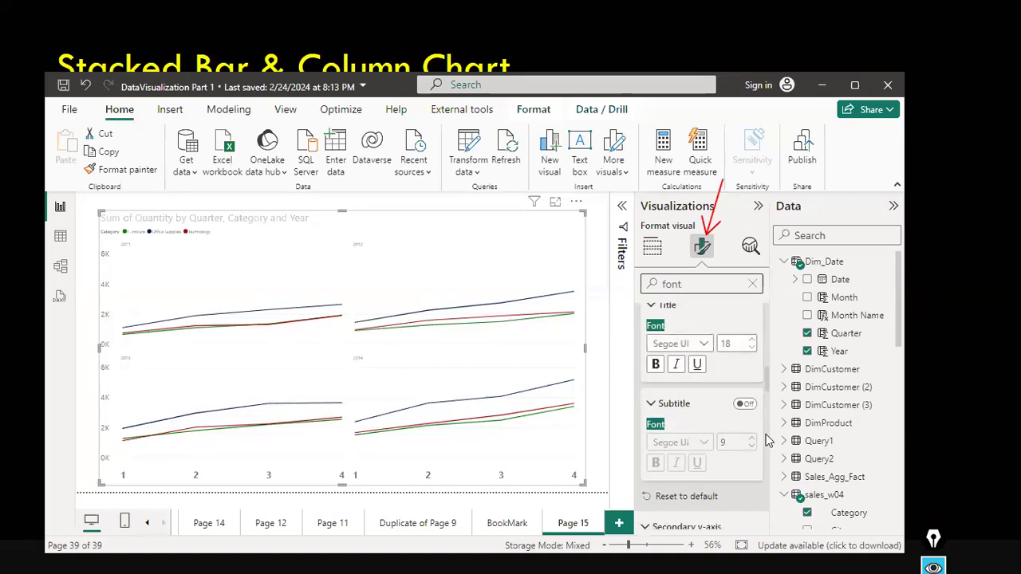
left_click(745, 404)
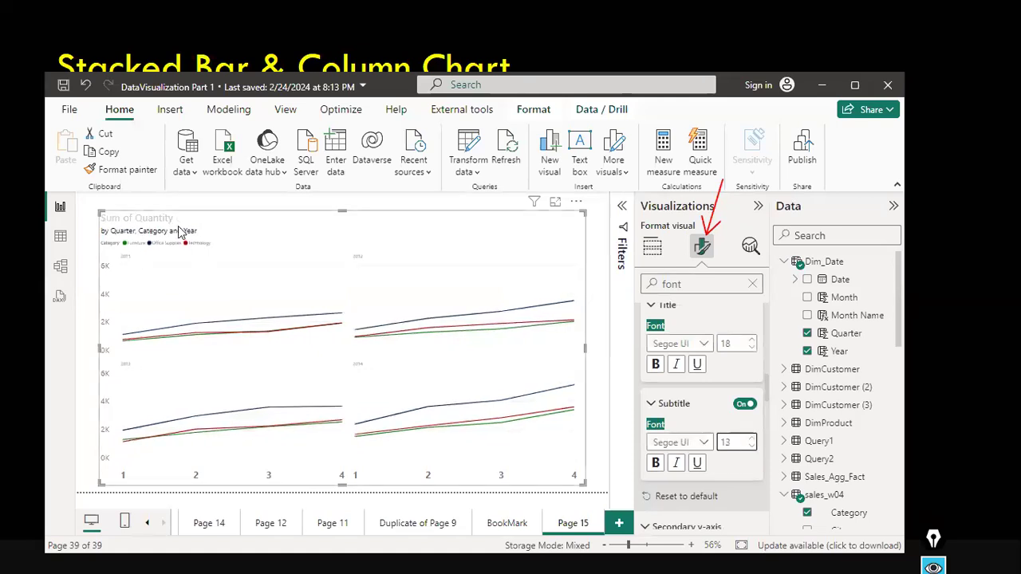
Set the legend text font size to 11.
scroll(682, 430, "down", 3)
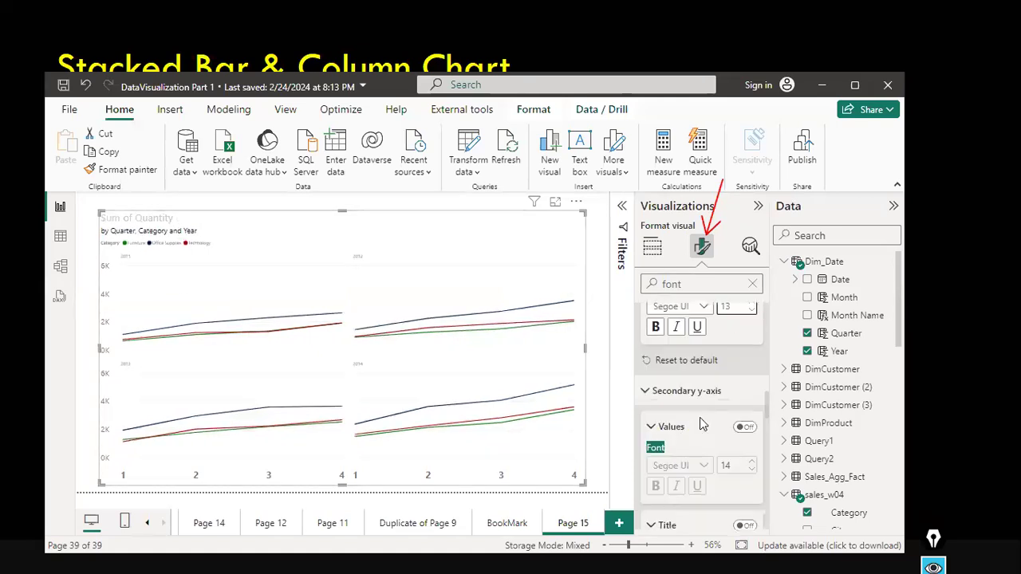
scroll(702, 425, "down", 6)
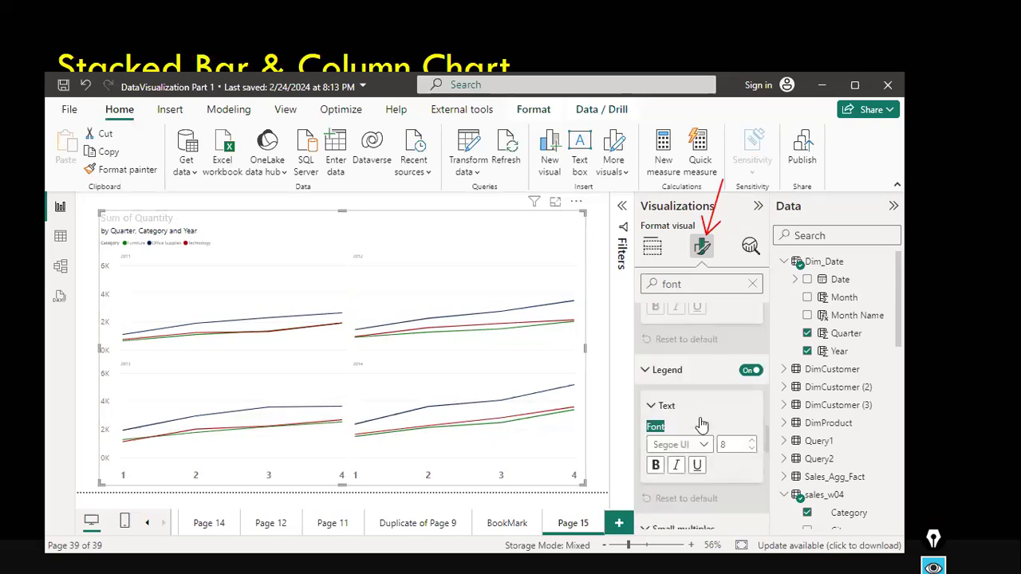
scroll(699, 417, "down", 2)
scroll(694, 383, "up", 1)
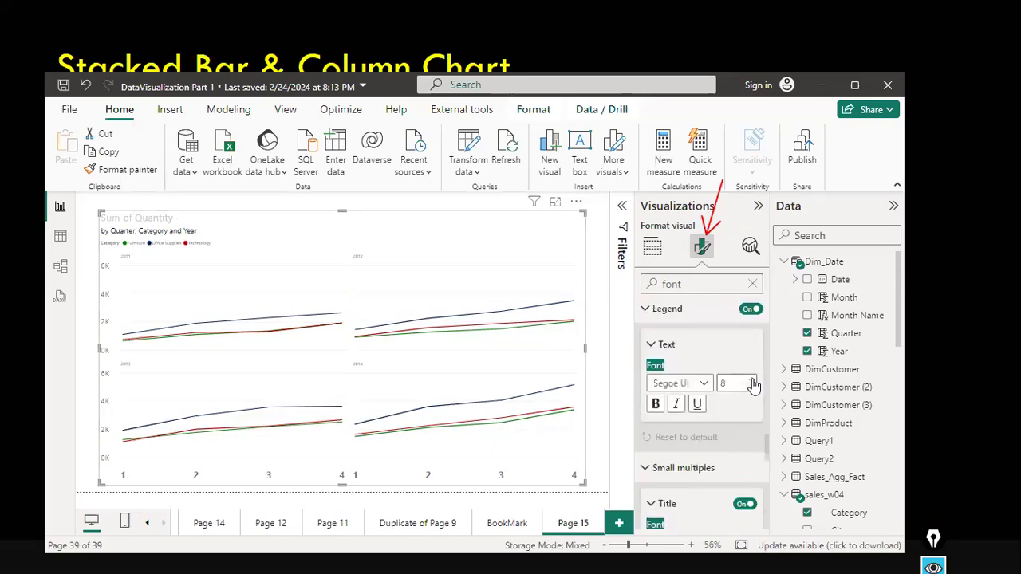
triple_click(752, 380)
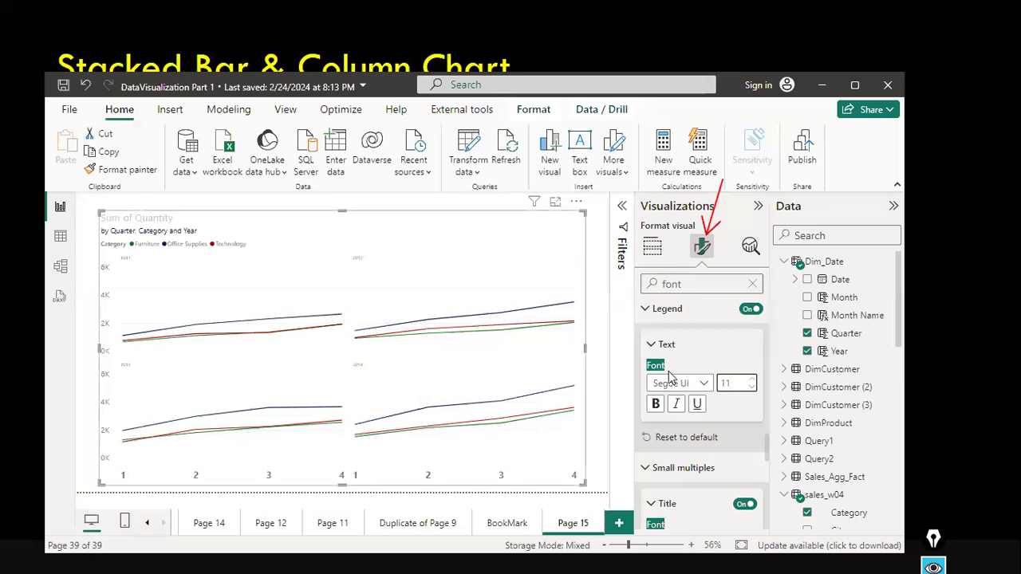
Set the small multiples title font size to 14 and make it bold.
scroll(684, 416, "down", 2)
scroll(689, 431, "down", 3)
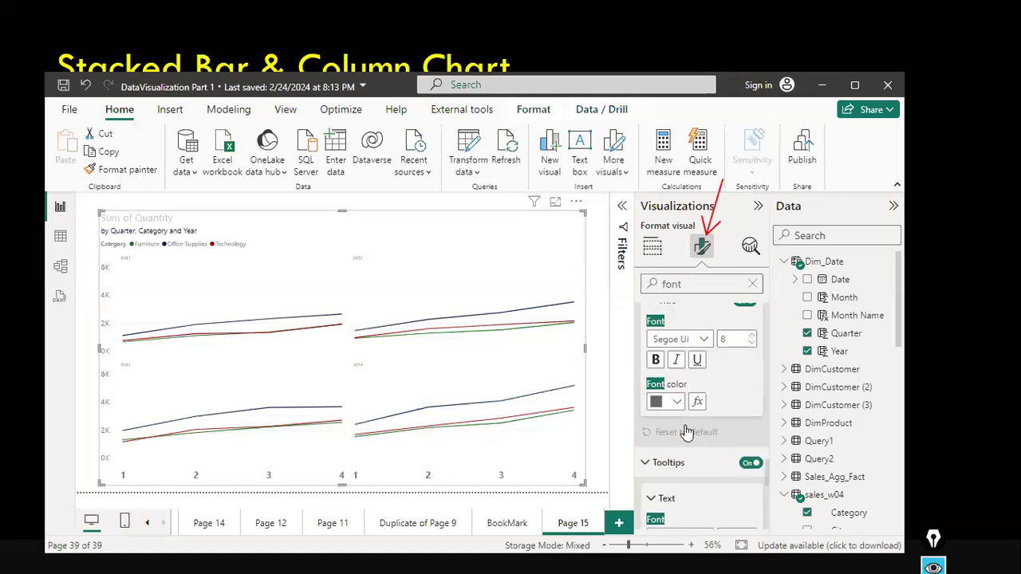
scroll(725, 405, "up", 2)
scroll(723, 432, "down", 1)
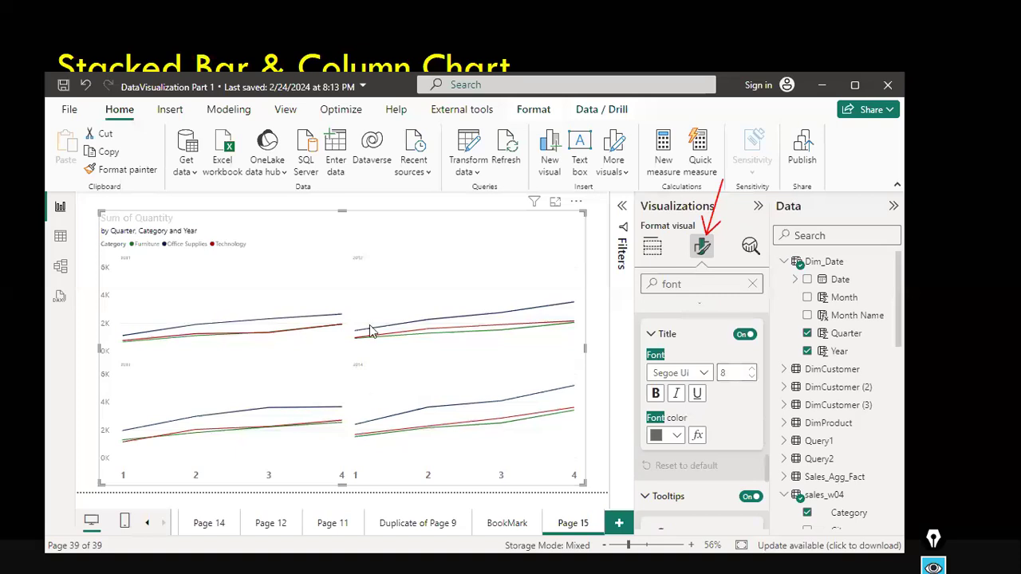
left_click(753, 369)
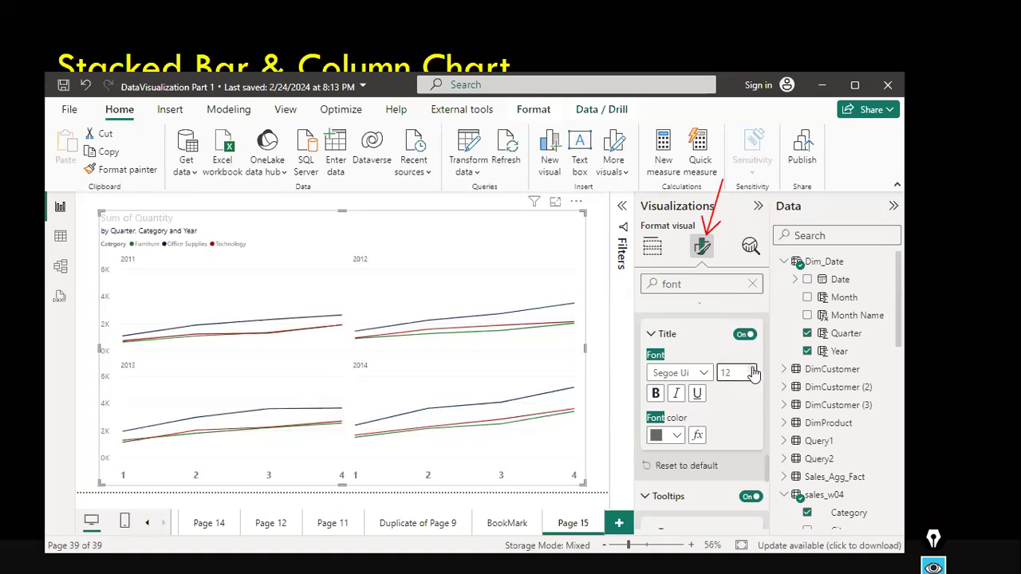
left_click(753, 369)
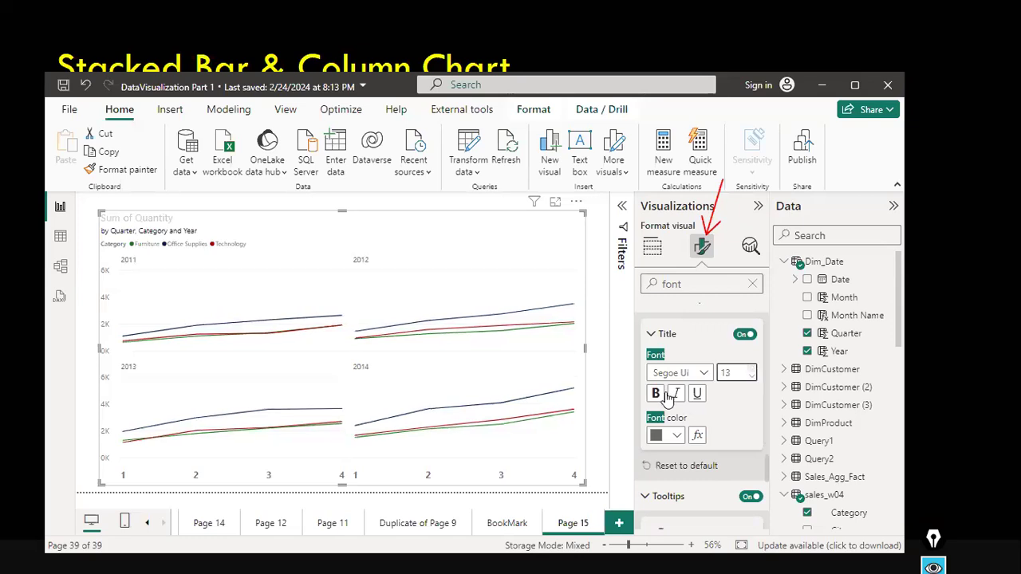
left_click(656, 394)
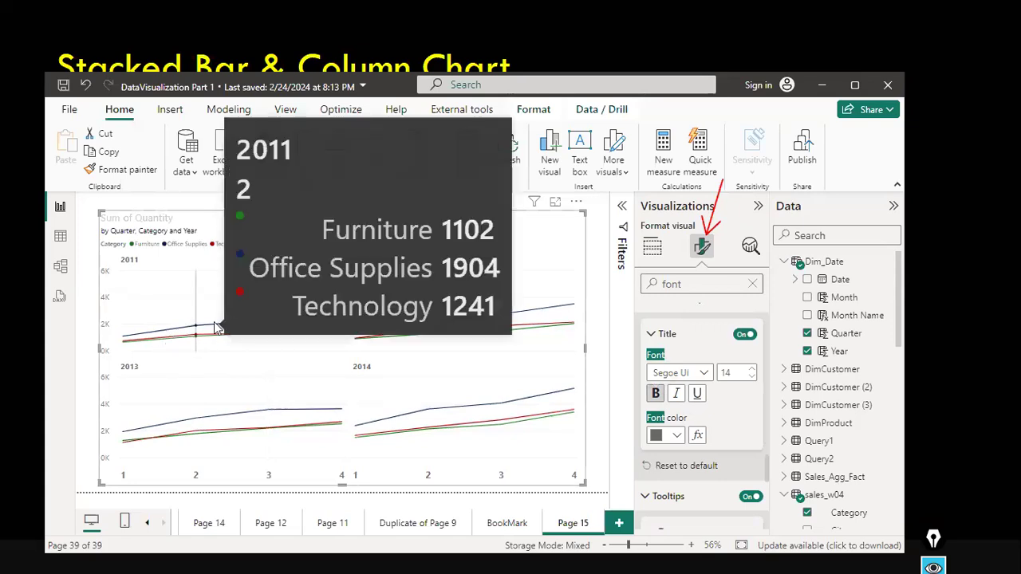
Highlight the Technology series from the legend and clear the highlight again.
mouse_move(318, 309)
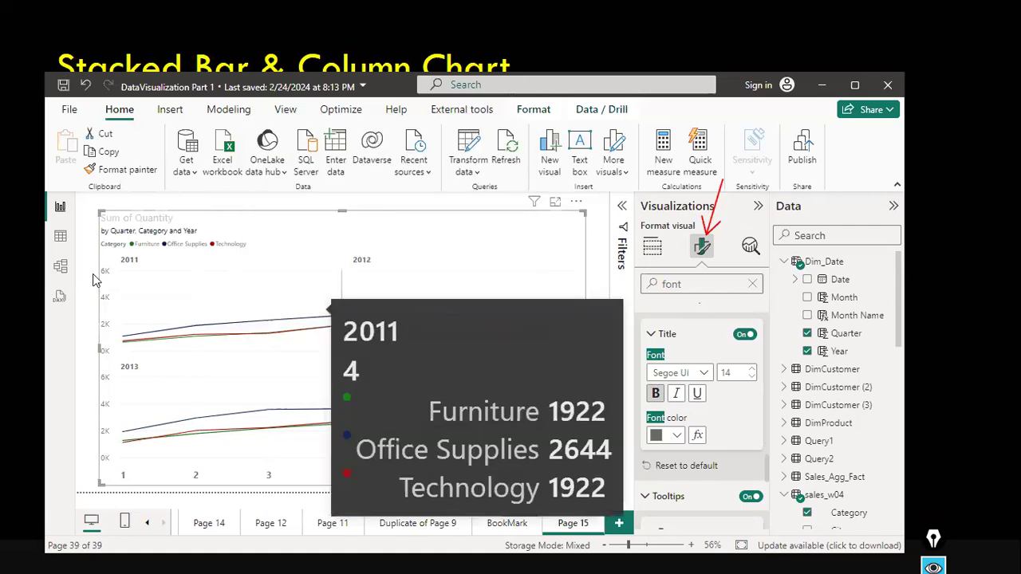
left_click(230, 245)
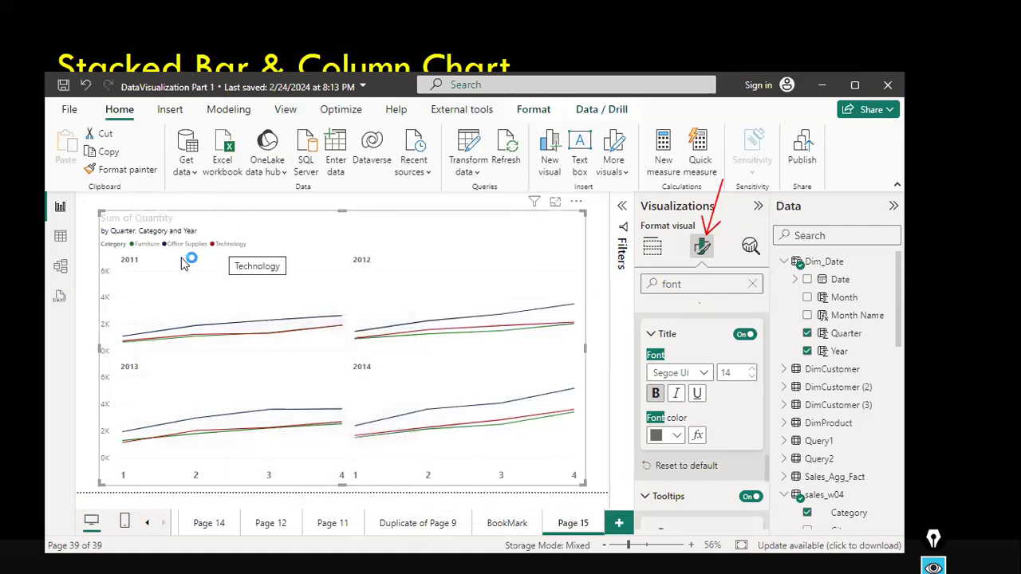
left_click(195, 252)
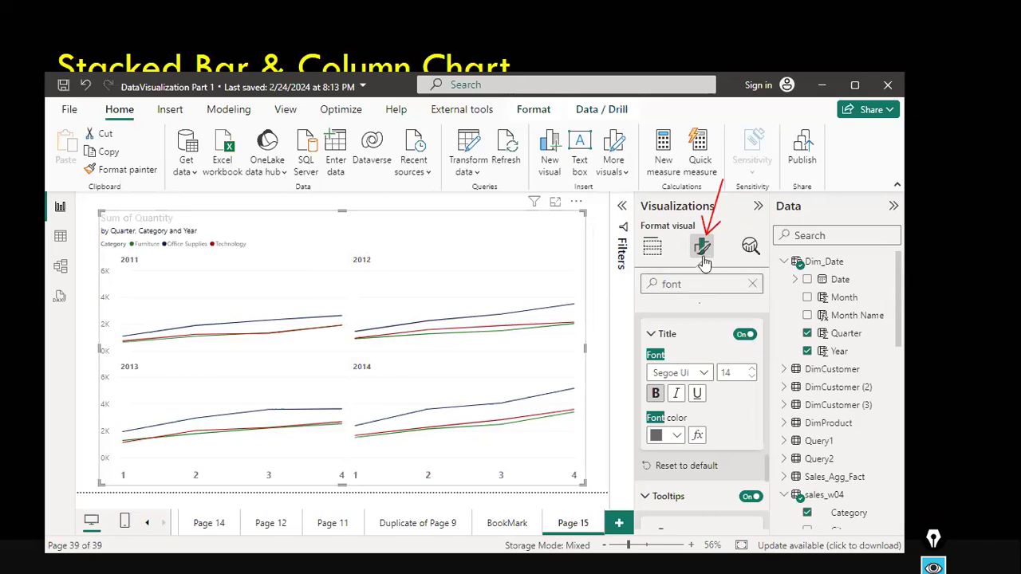
Add the sales_w04 Profit field to the chart alongside Quantity.
left_click(652, 251)
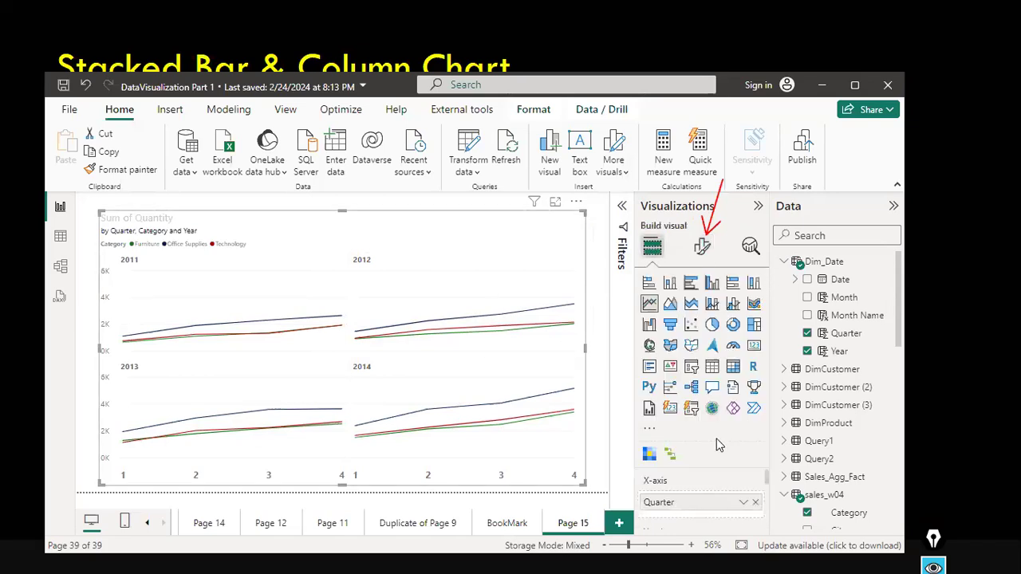
scroll(729, 502, "down", 3)
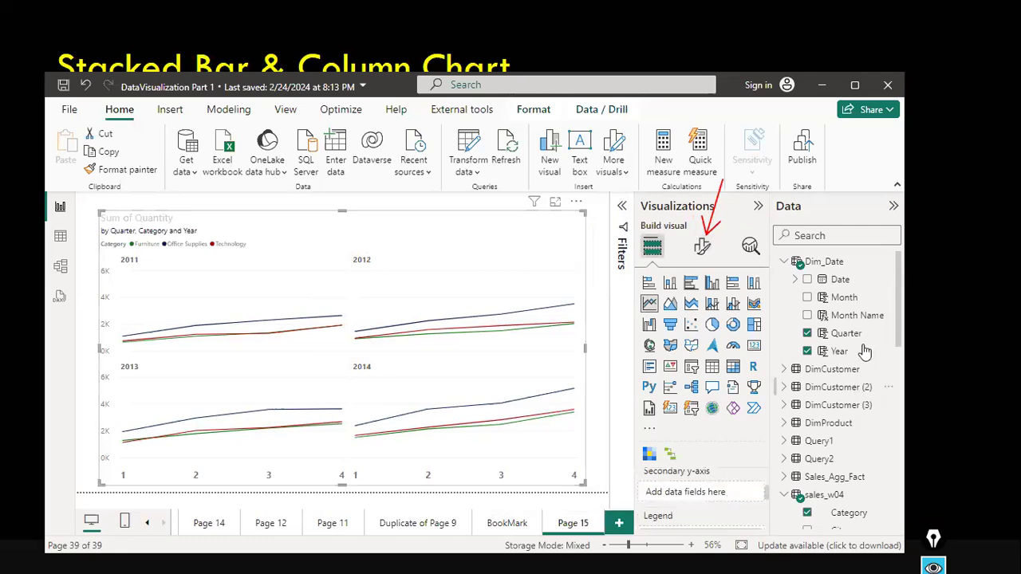
scroll(869, 479, "down", 3)
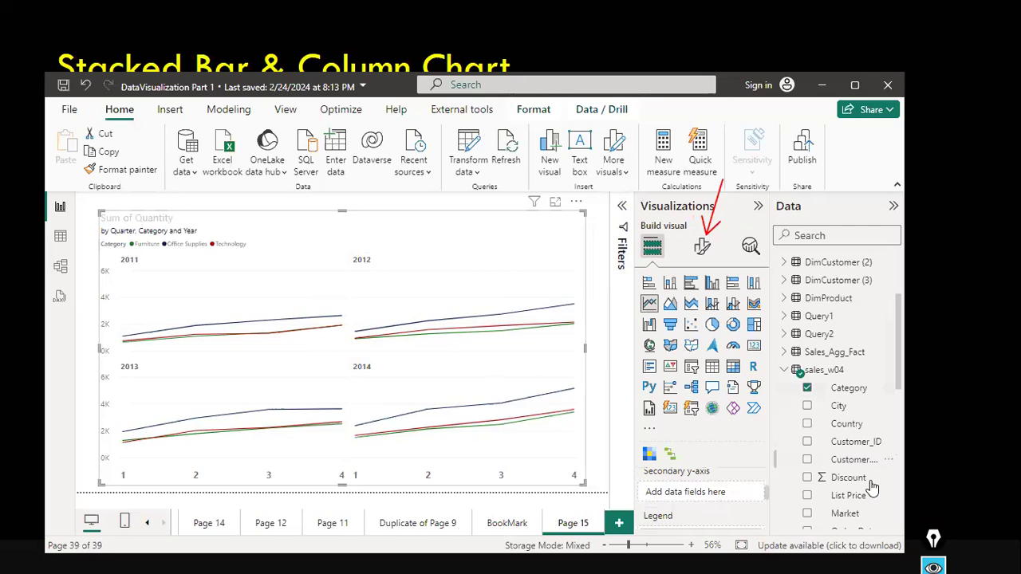
scroll(872, 486, "down", 3)
scroll(872, 483, "down", 1)
left_click_drag(797, 475, 713, 495)
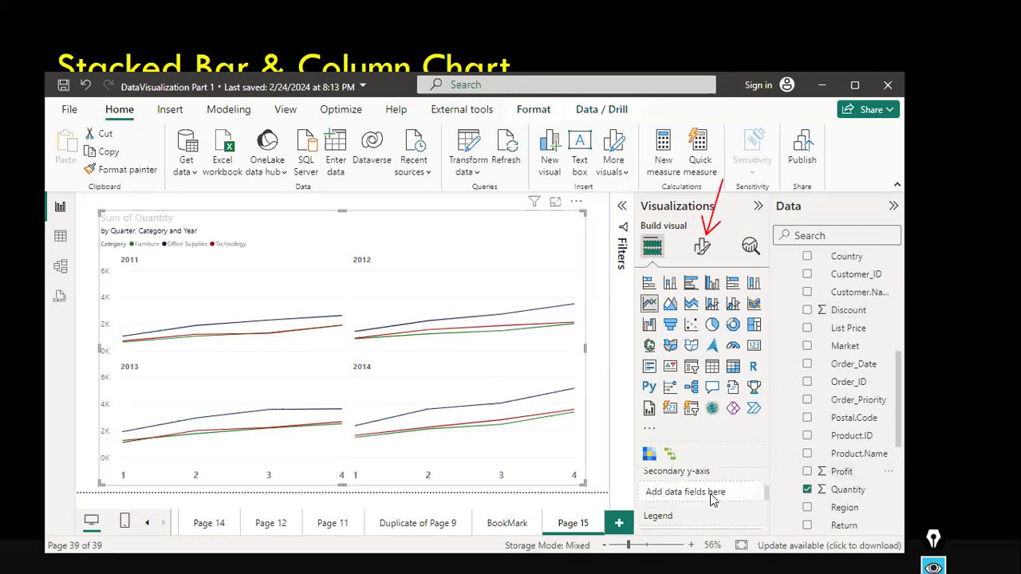
left_click(807, 473)
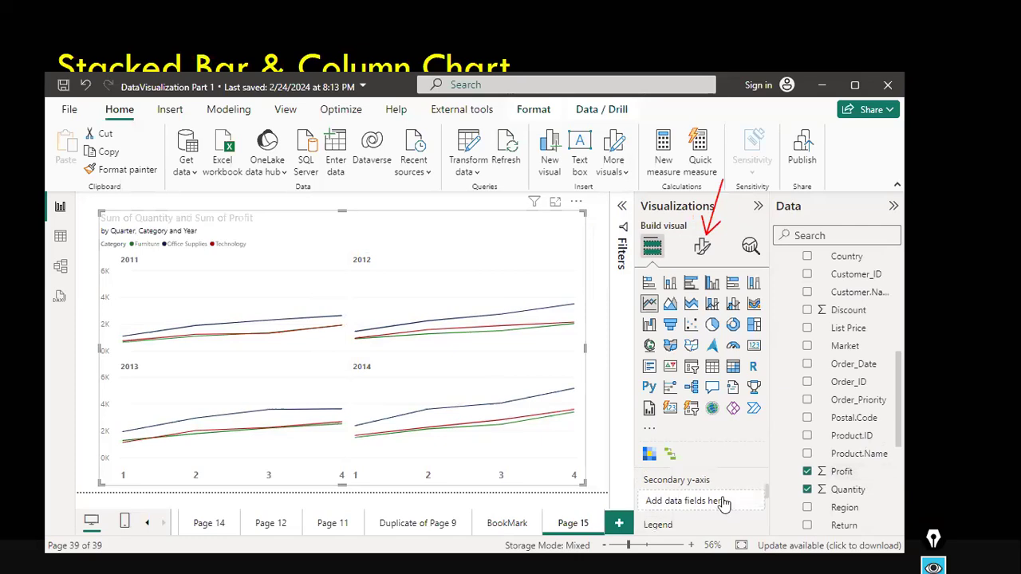
scroll(723, 500, "up", 2)
scroll(723, 502, "up", 1)
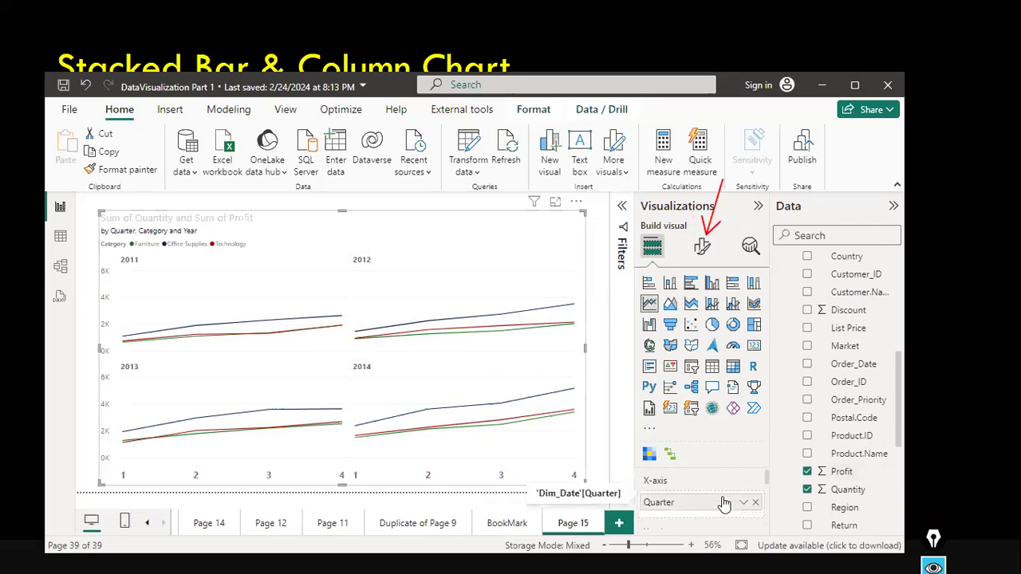
scroll(722, 491, "down", 1)
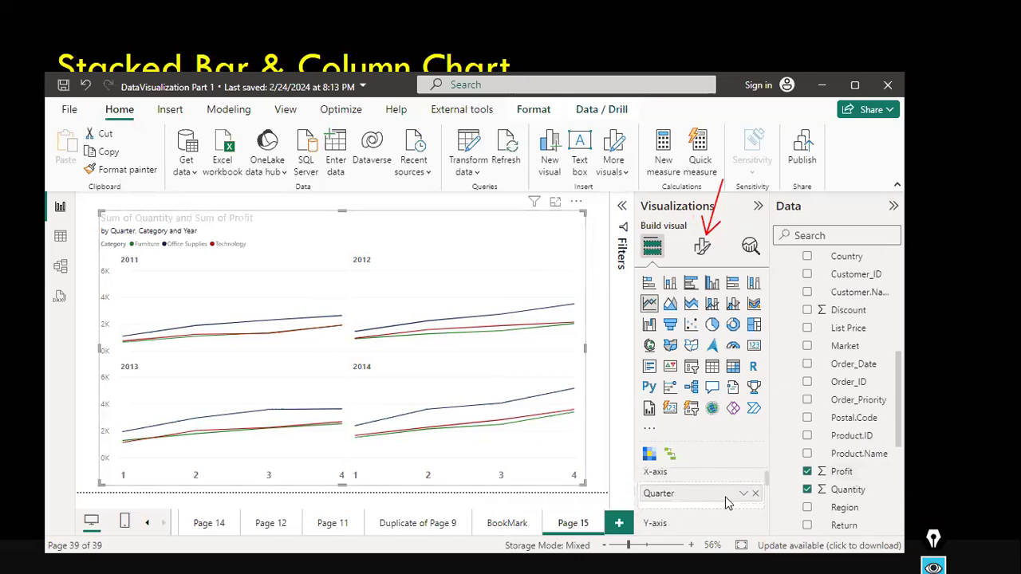
scroll(727, 502, "down", 2)
scroll(728, 501, "down", 2)
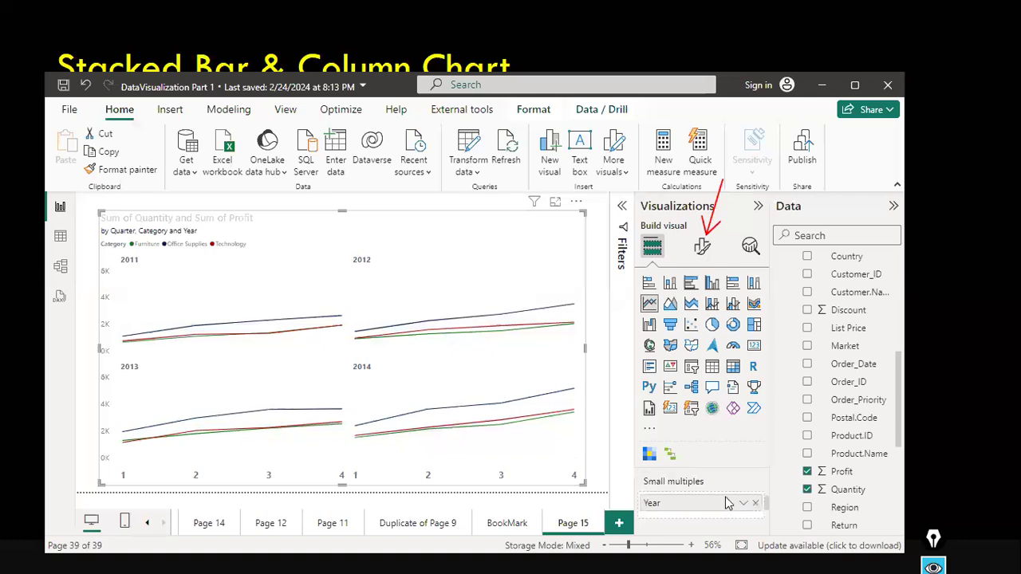
scroll(754, 504, "down", 1)
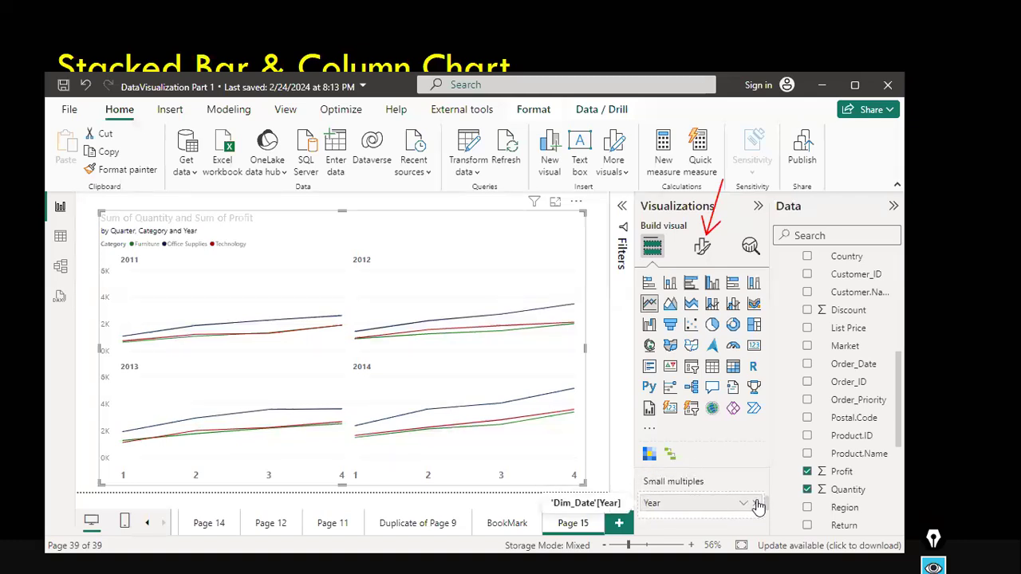
Remove Year from small multiples and replace the Quarter X-axis field with the Dim_Date Year field.
left_click(755, 495)
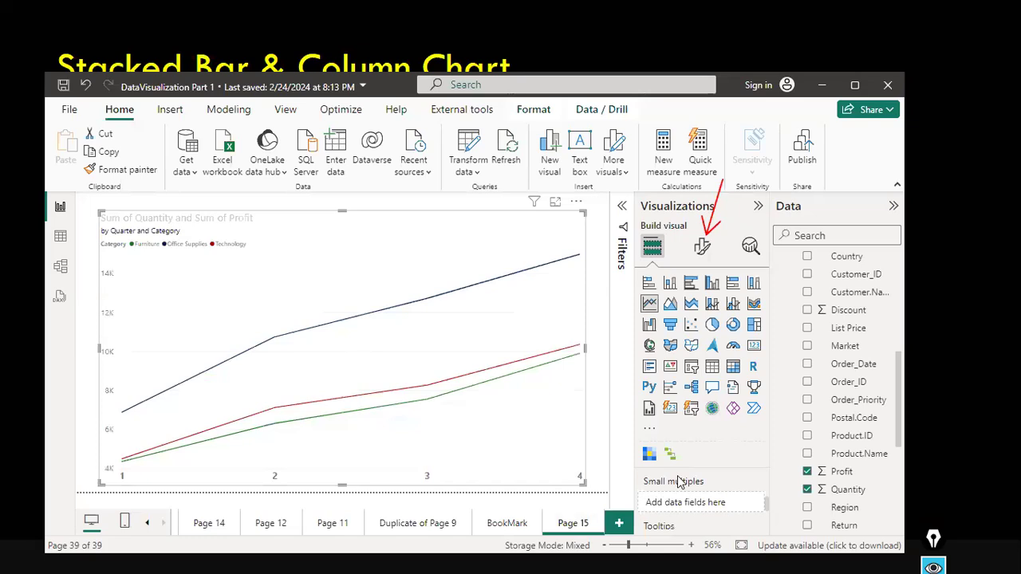
scroll(698, 504, "up", 3)
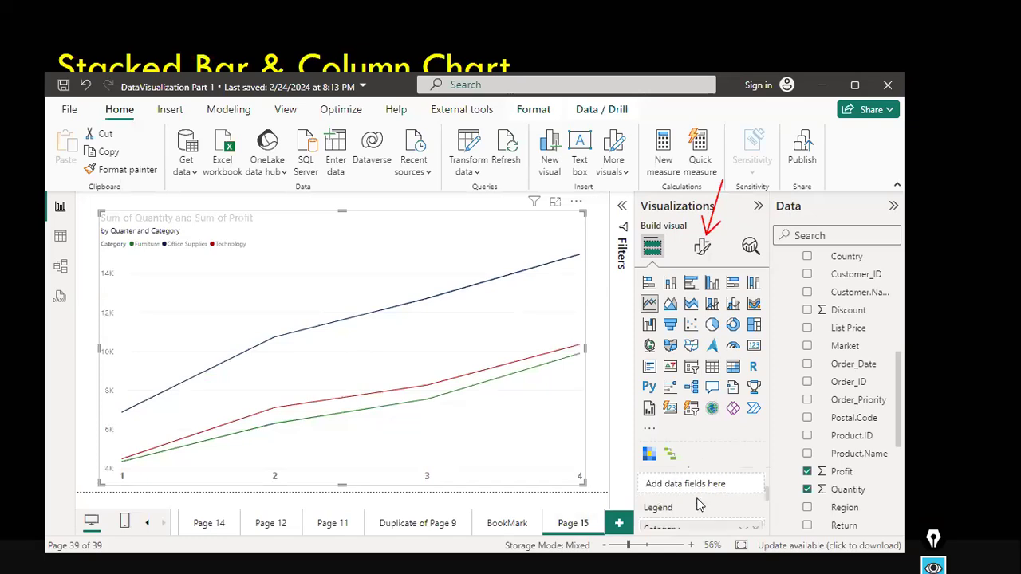
left_click(755, 487)
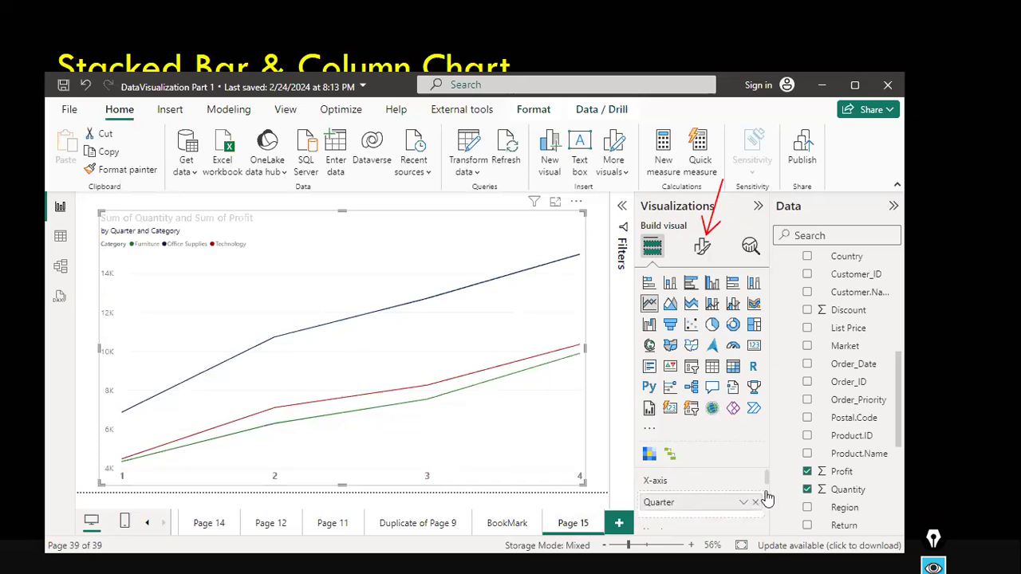
scroll(831, 265, "up", 5)
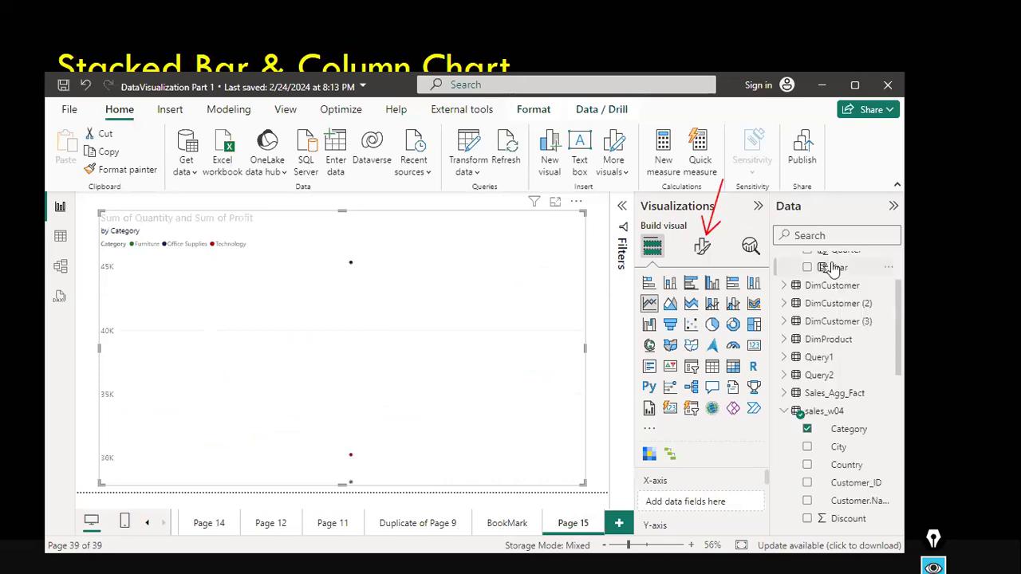
left_click_drag(837, 267, 706, 500)
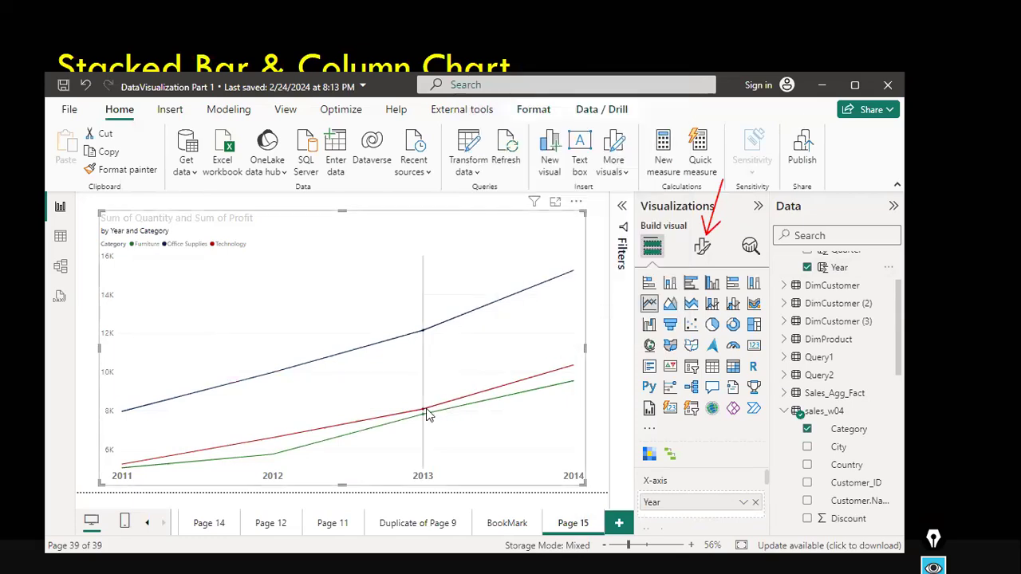
Hover over the year points on the lines to examine the tooltip values per category.
mouse_move(427, 413)
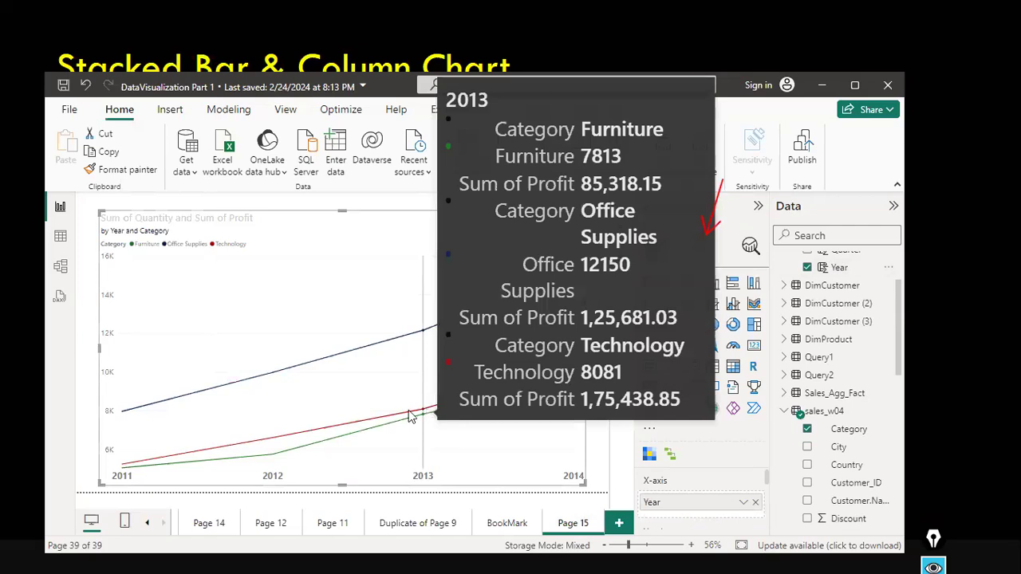
mouse_move(257, 438)
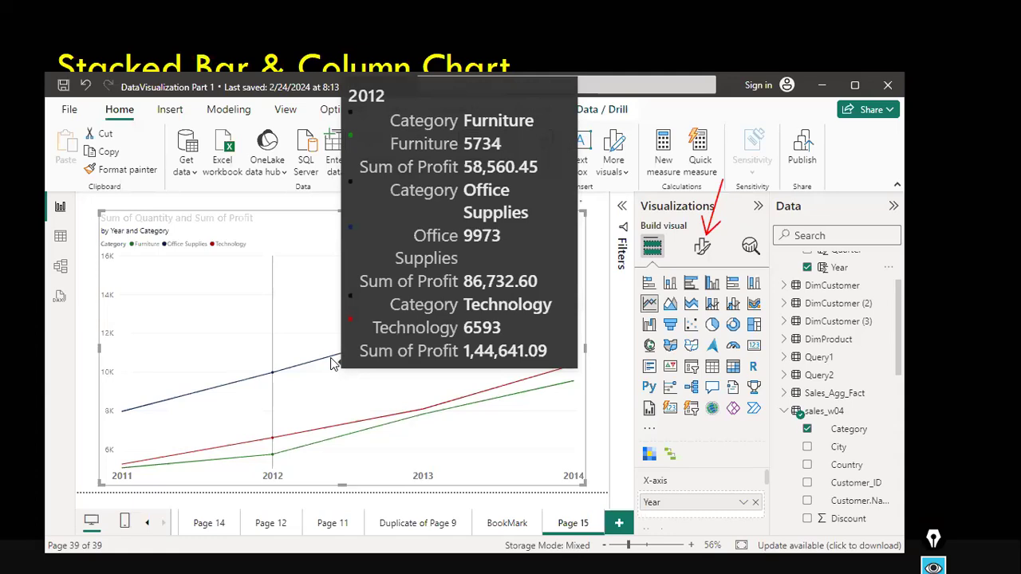
scroll(832, 456, "down", 1)
scroll(832, 456, "down", 5)
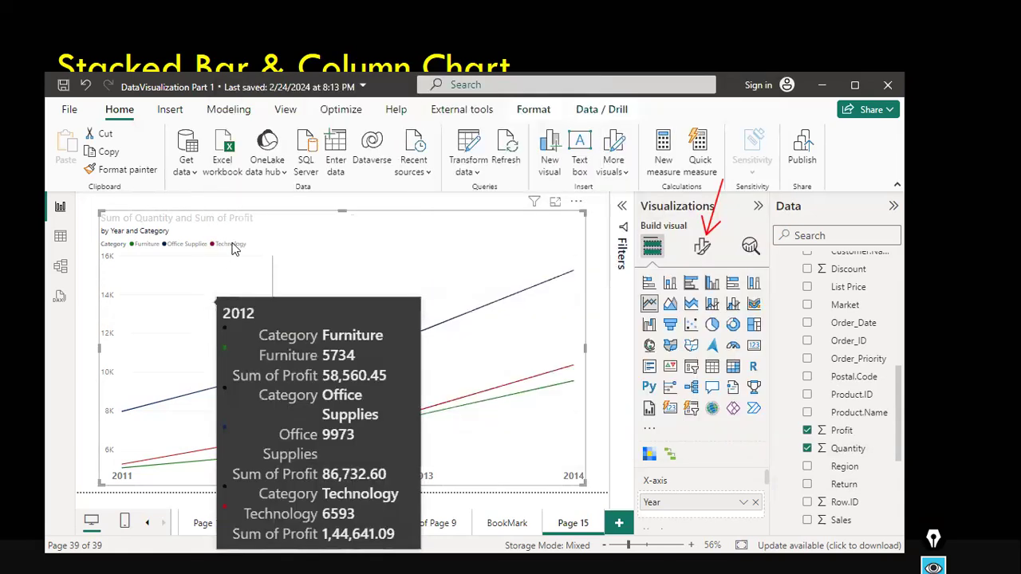
key("ctrl+shift+3")
left_click(321, 224)
mouse_move(321, 224)
left_mouse_down()
mouse_move(367, 237)
mouse_move(375, 226)
mouse_move(406, 241)
left_mouse_up()
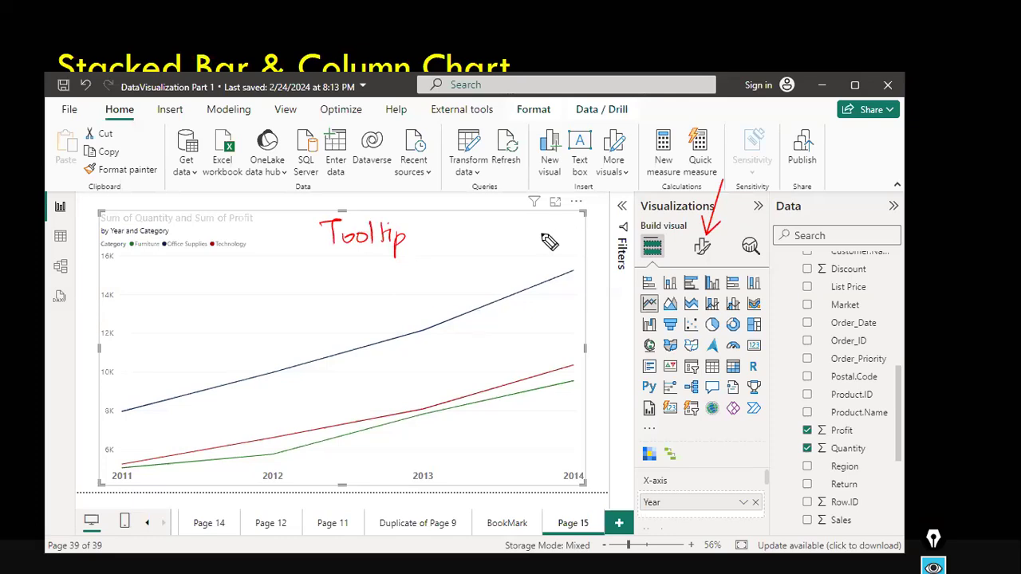
mouse_move(436, 187)
left_mouse_down()
mouse_move(493, 283)
mouse_move(445, 185)
left_mouse_up()
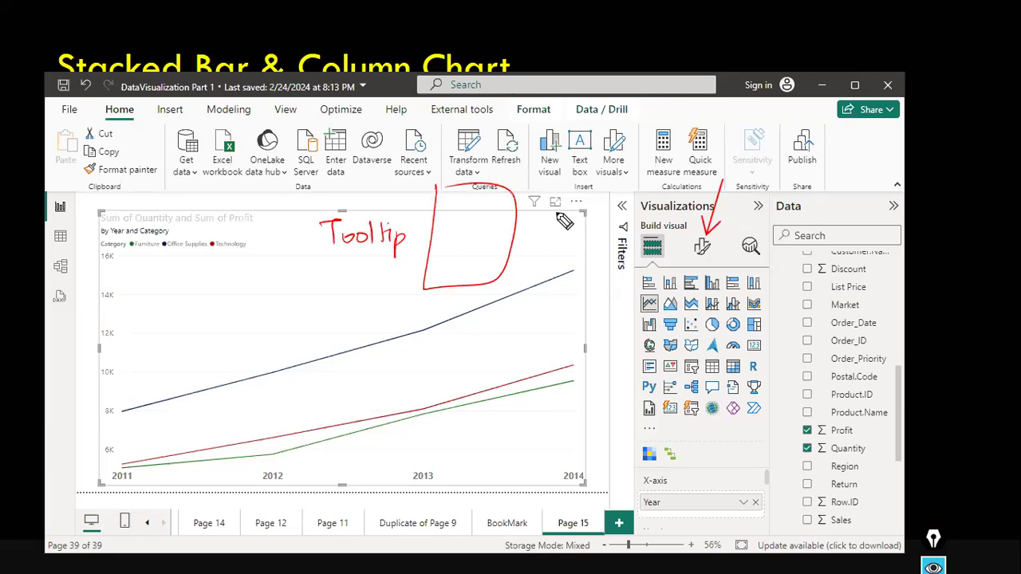
key("Escape")
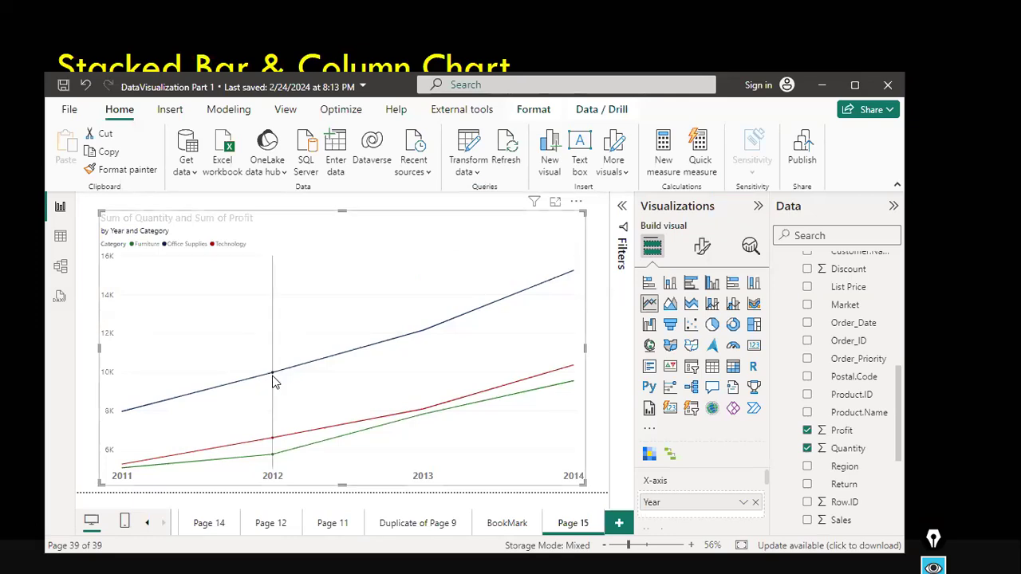
mouse_move(273, 382)
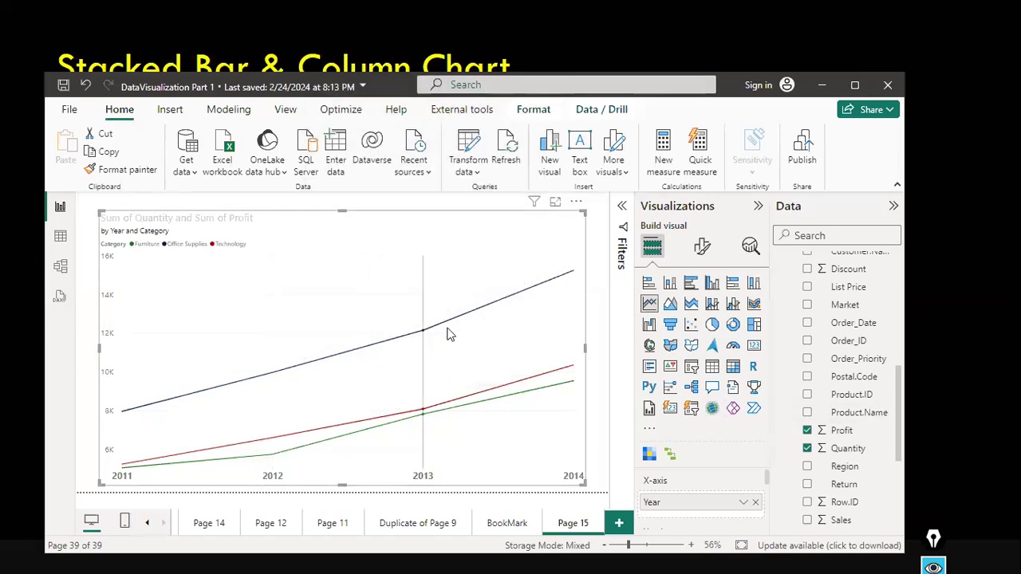
mouse_move(423, 331)
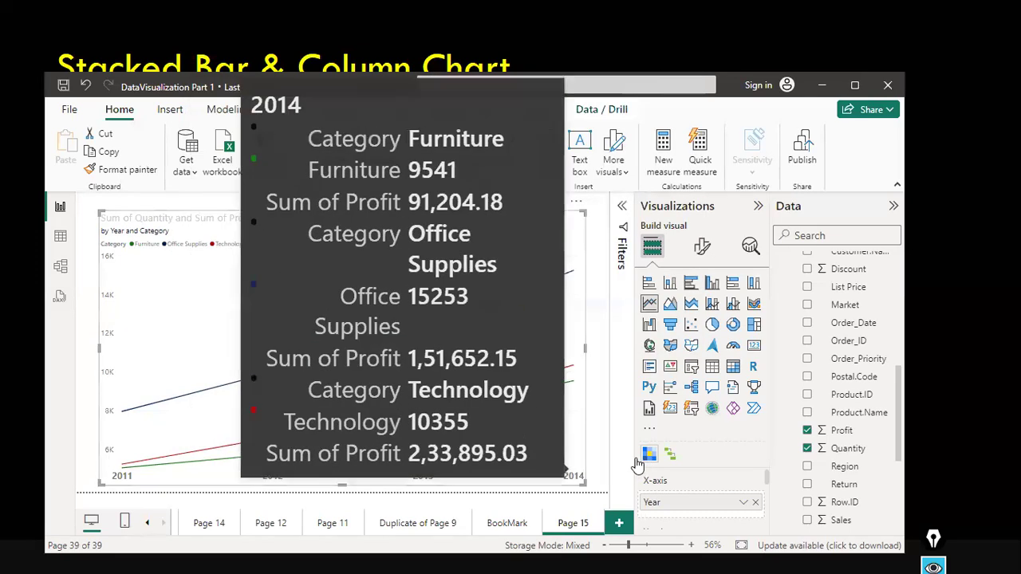
Replace the Quantity and Profit values with the sales_w04 Sales field on the Y-axis.
scroll(683, 505, "down", 3)
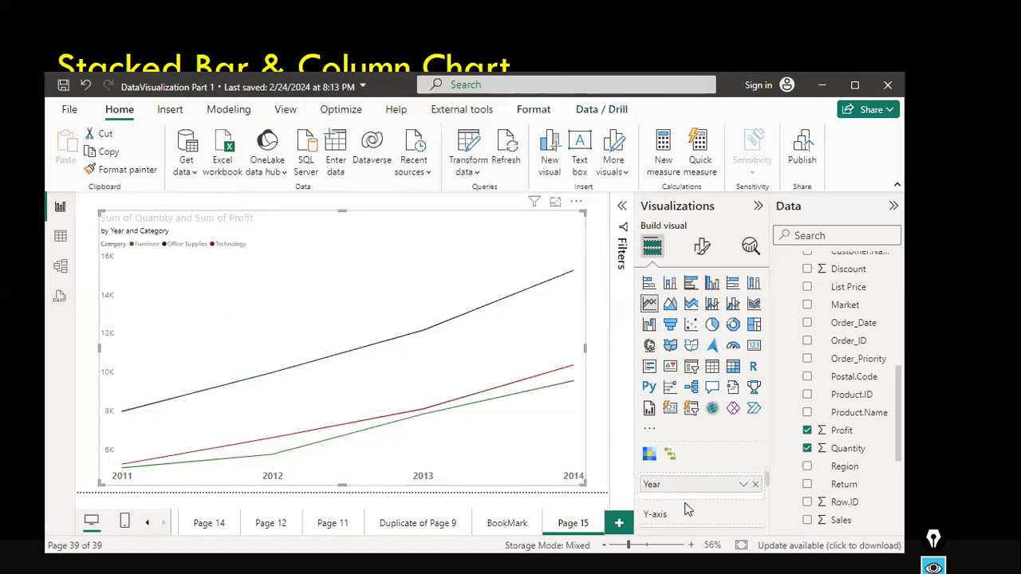
scroll(736, 503, "down", 1)
scroll(736, 504, "up", 1)
scroll(736, 503, "up", 1)
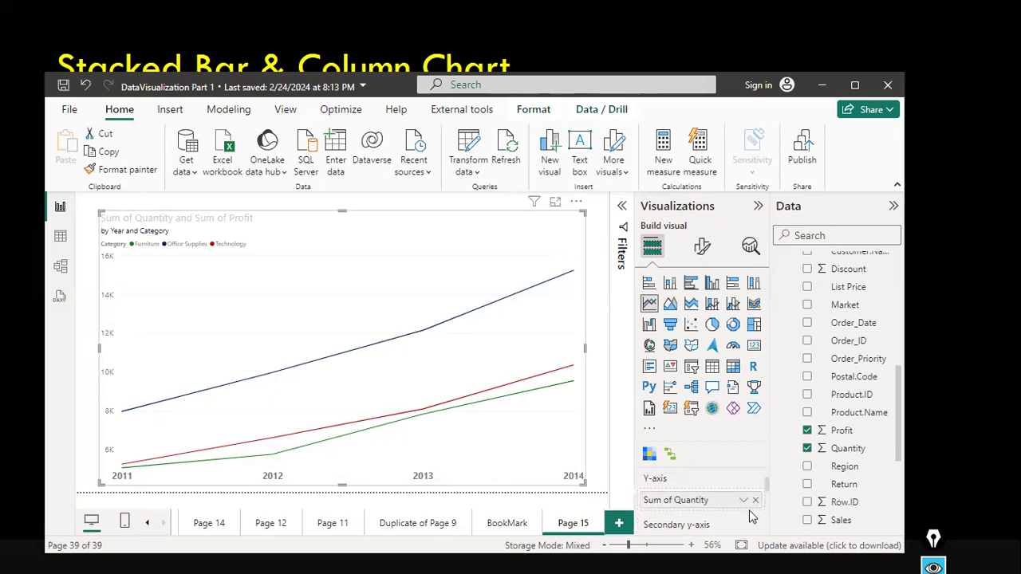
left_click(811, 449)
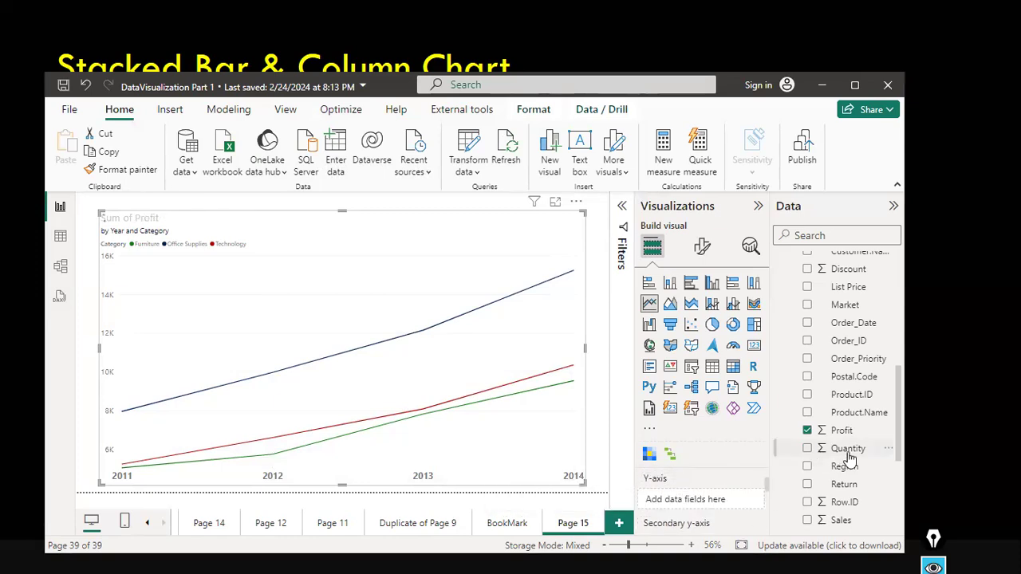
left_click(808, 434)
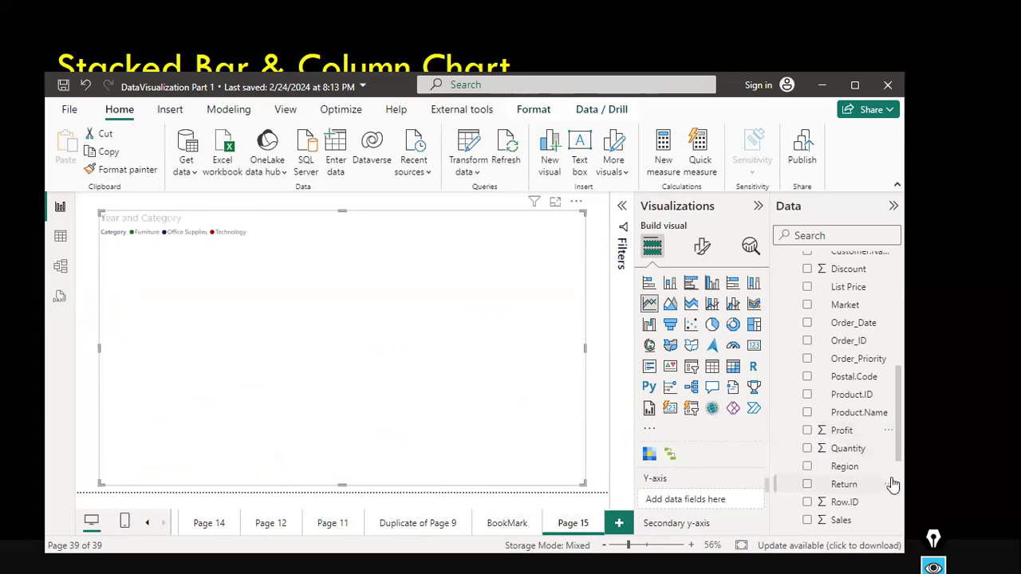
left_click_drag(839, 526, 711, 501)
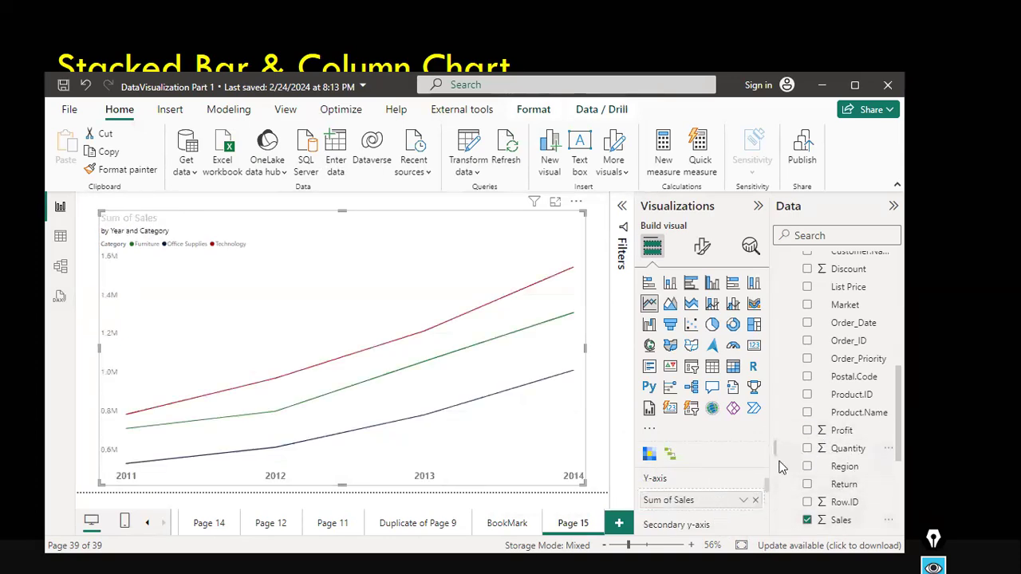
Replace the Category legend with the sales_w04 Region field.
scroll(785, 467, "down", 2)
scroll(706, 492, "down", 1)
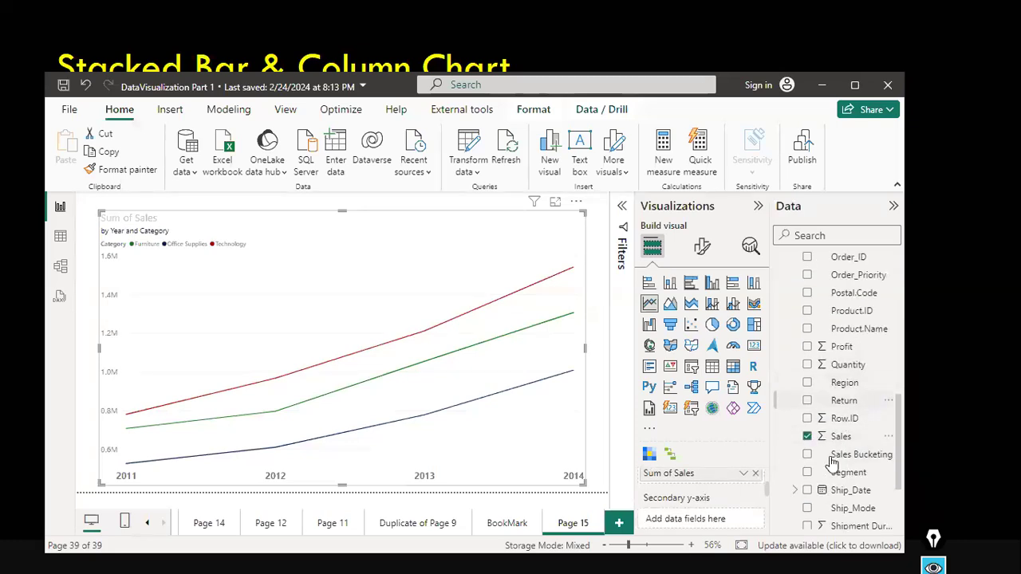
scroll(712, 500, "up", 1)
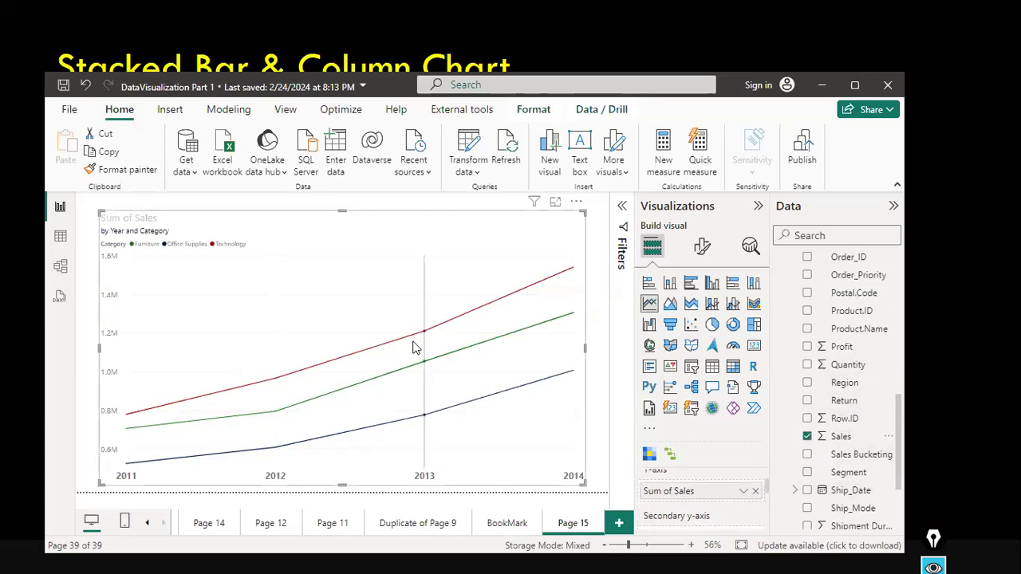
mouse_move(454, 380)
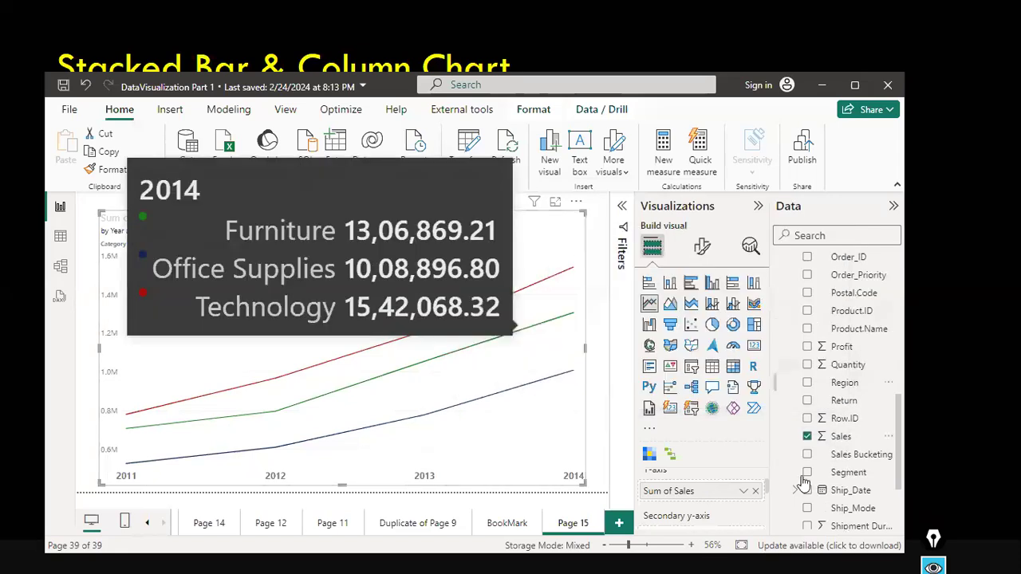
scroll(754, 497, "up", 3)
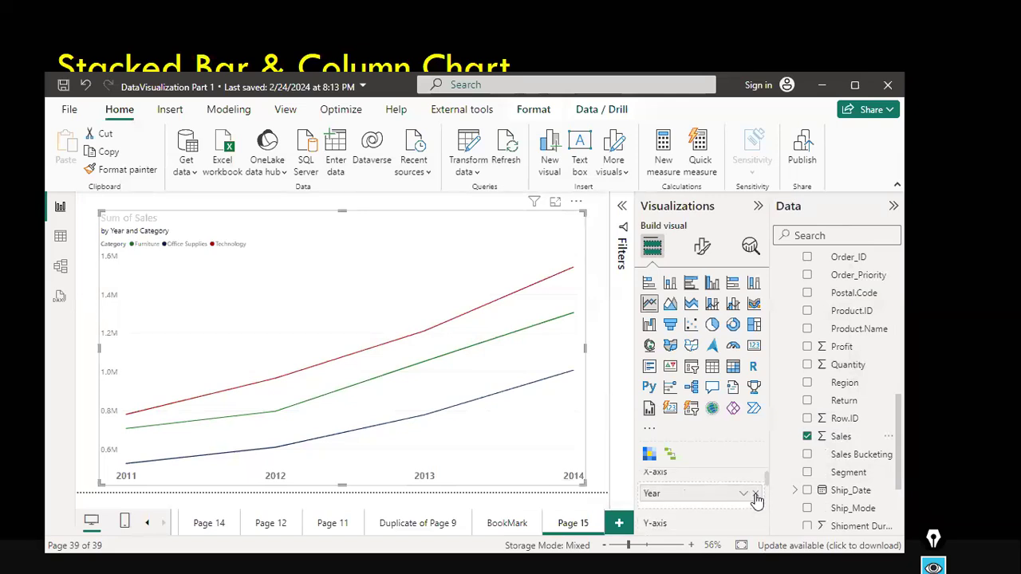
scroll(758, 499, "down", 3)
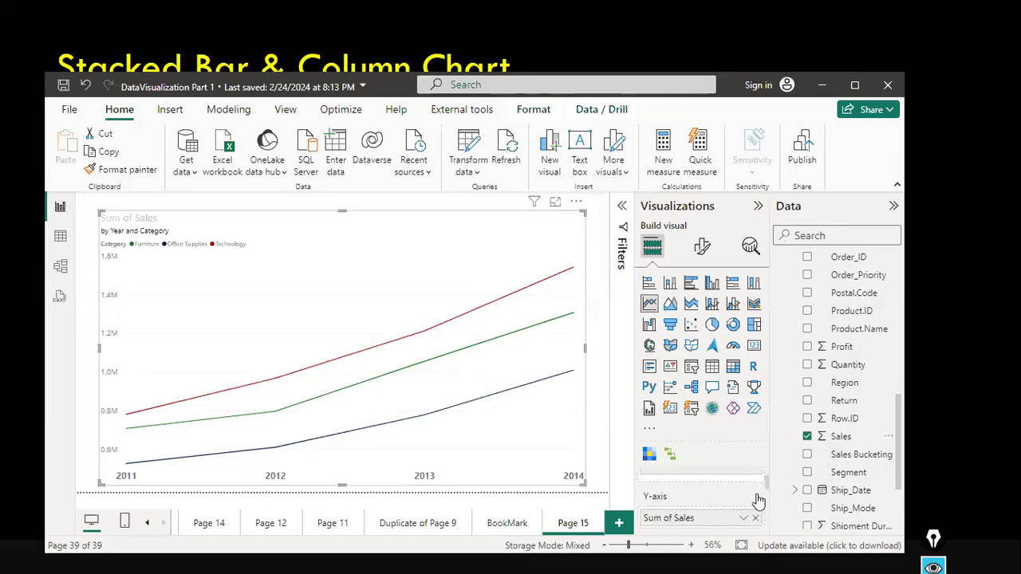
scroll(758, 500, "down", 3)
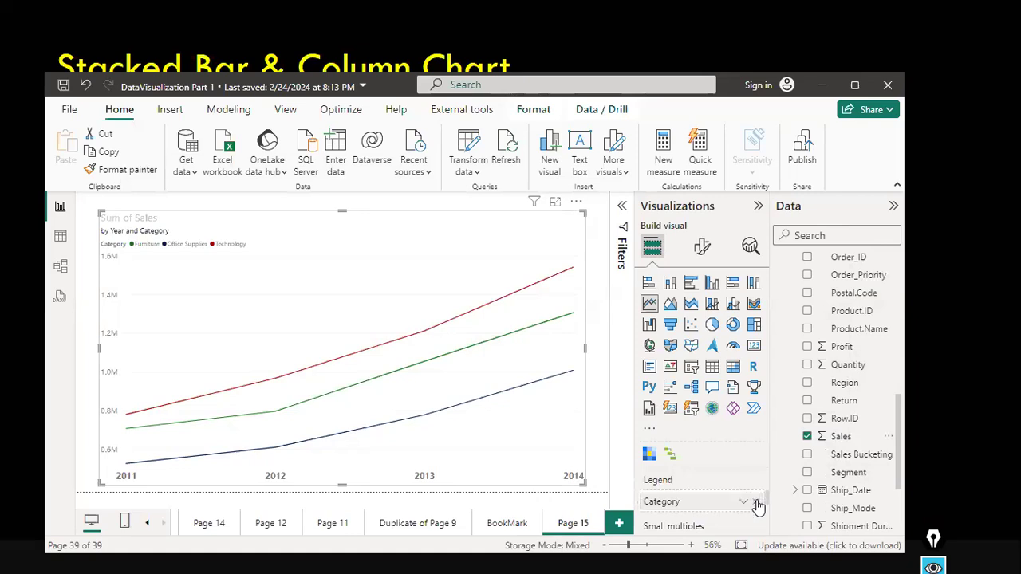
left_click(755, 501)
left_click_drag(837, 391, 705, 496)
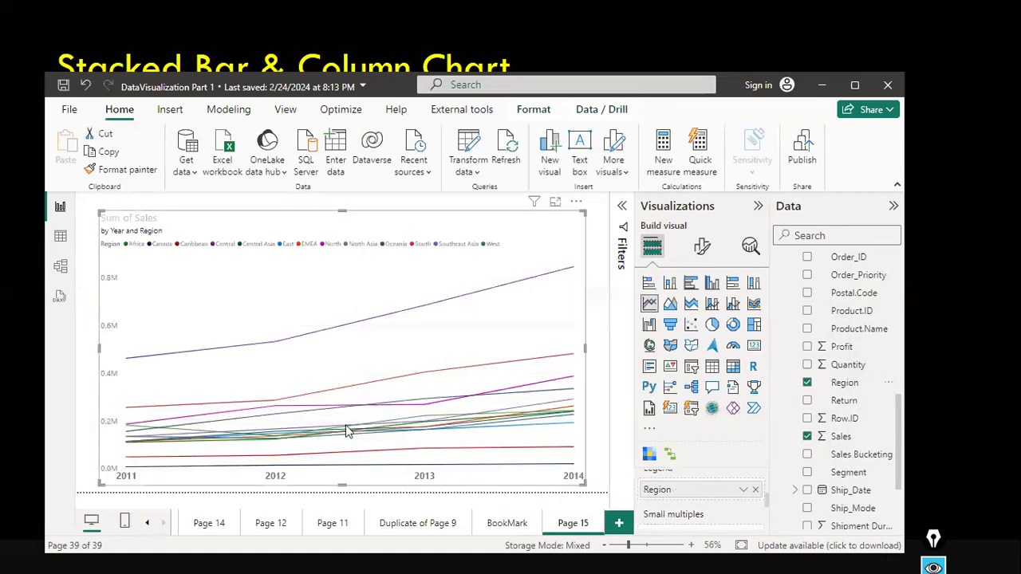
Remove Region from the chart and use the Segment field as the legend instead.
mouse_move(347, 431)
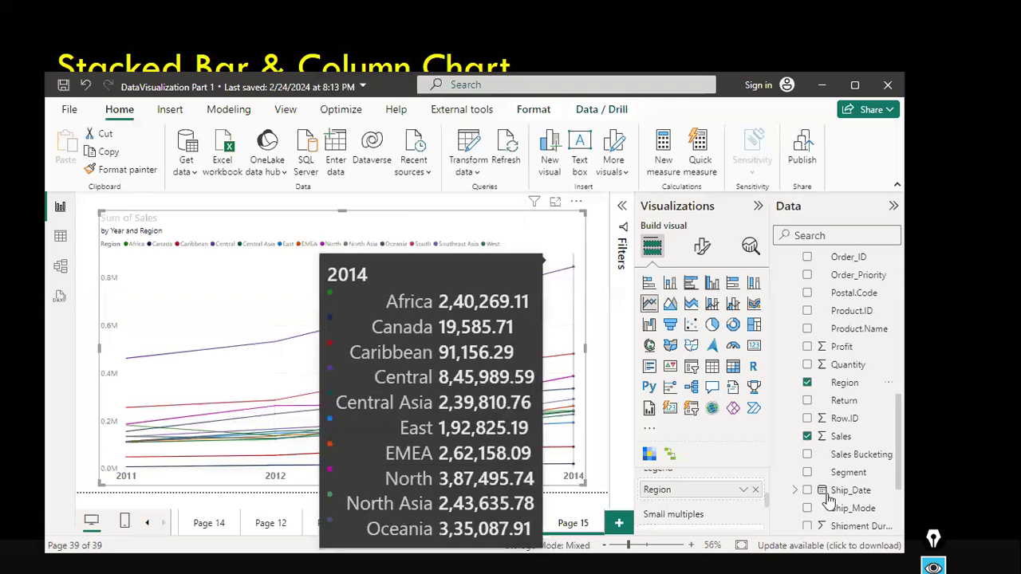
left_click(852, 383)
scroll(851, 397, "up", 3)
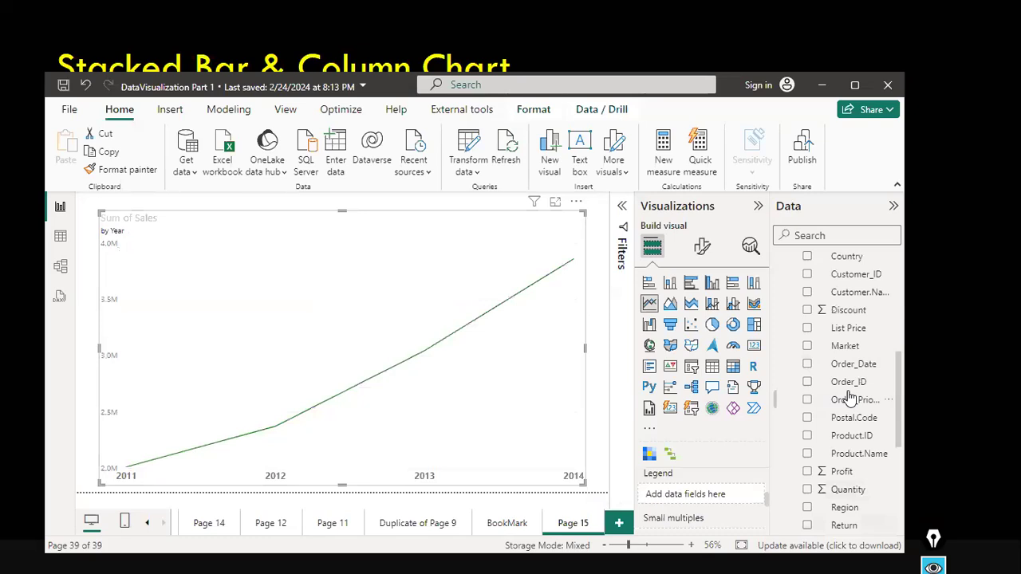
scroll(849, 398, "up", 3)
left_click_drag(837, 349, 726, 497)
scroll(853, 484, "down", 3)
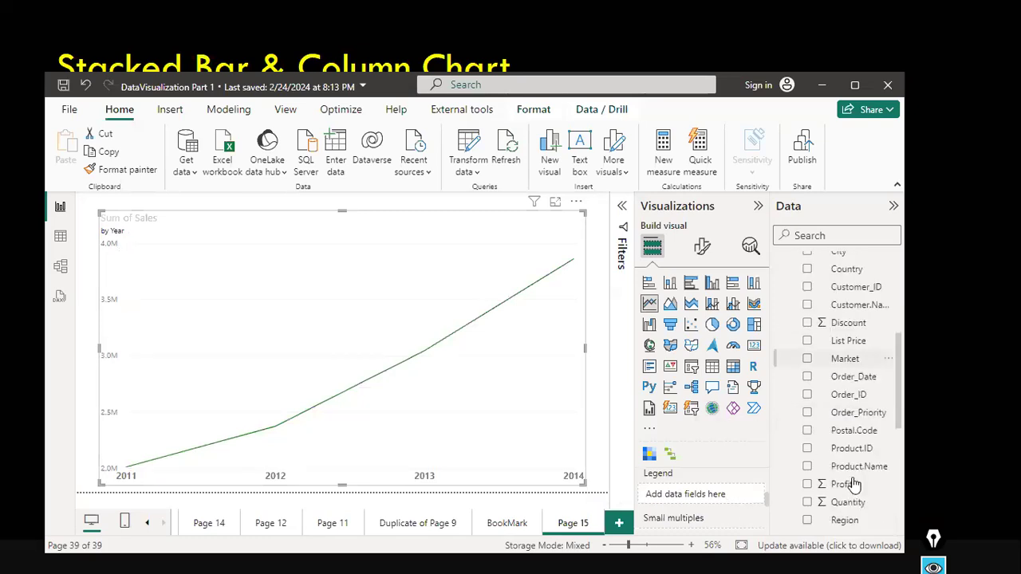
scroll(854, 479, "down", 3)
scroll(858, 364, "down", 3)
left_click_drag(858, 361, 724, 496)
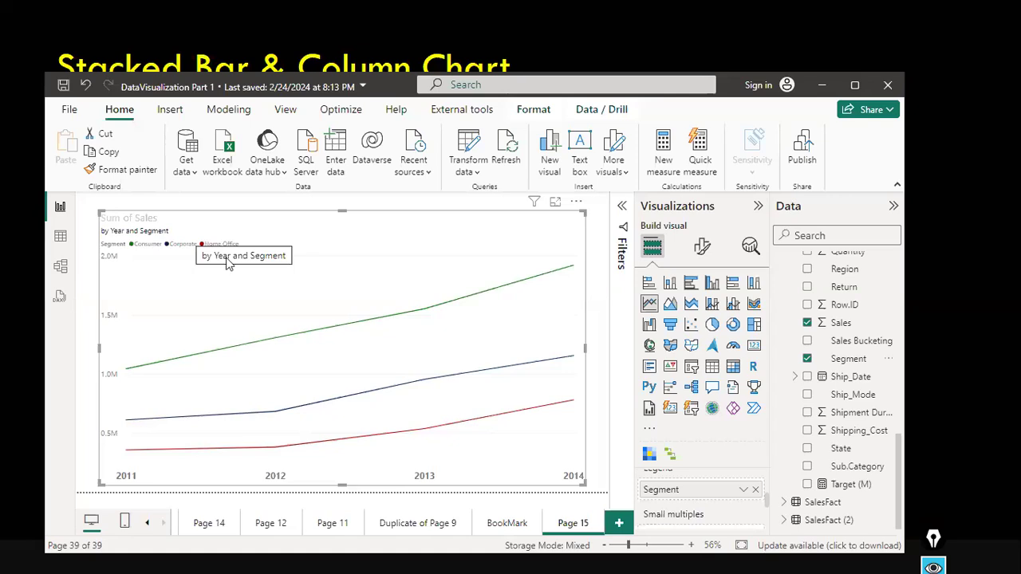
Move the line chart slightly lower on the canvas and open its format visual settings.
mouse_move(263, 279)
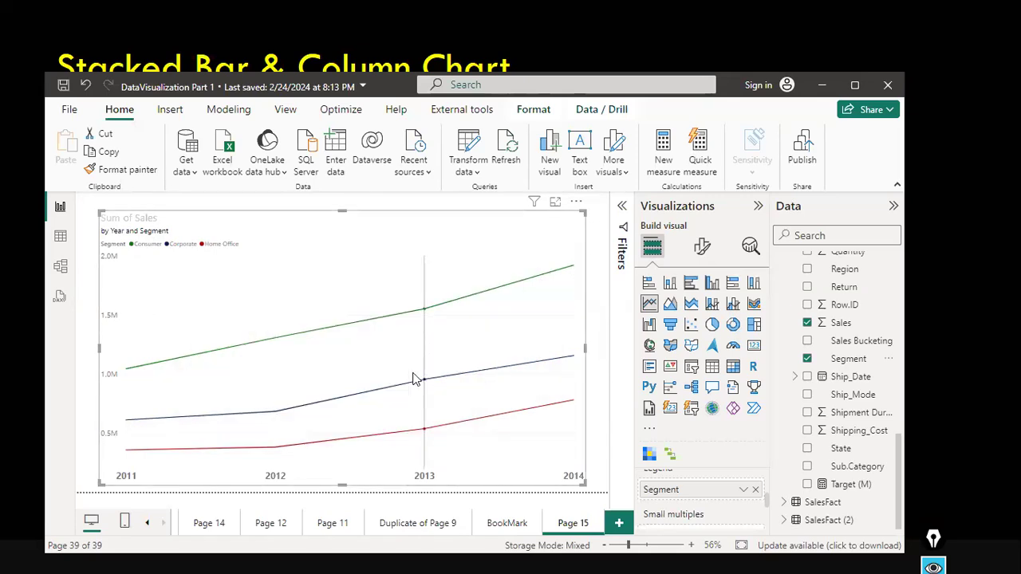
mouse_move(312, 401)
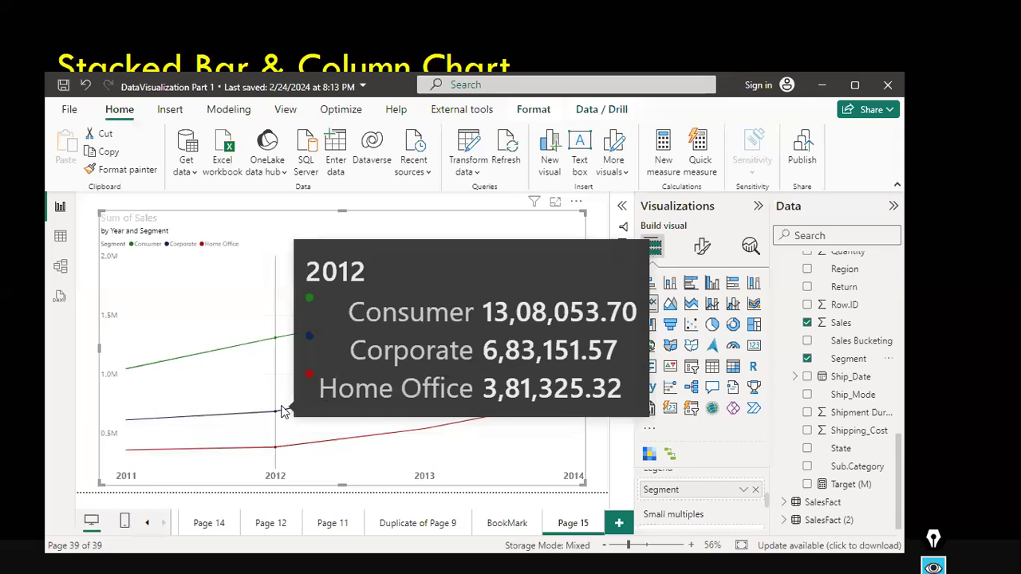
left_click_drag(444, 222, 443, 204)
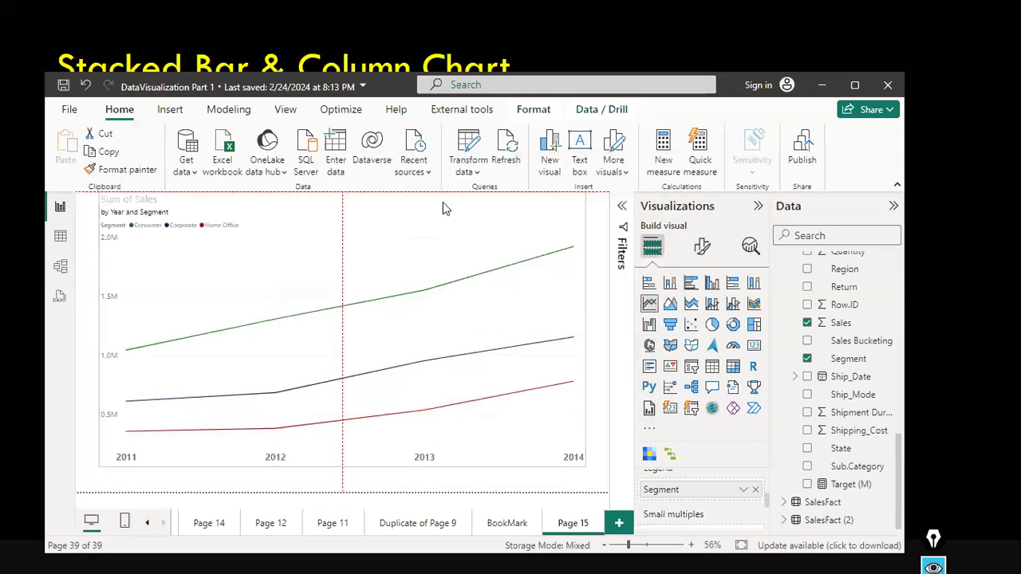
left_click_drag(420, 260, 420, 260)
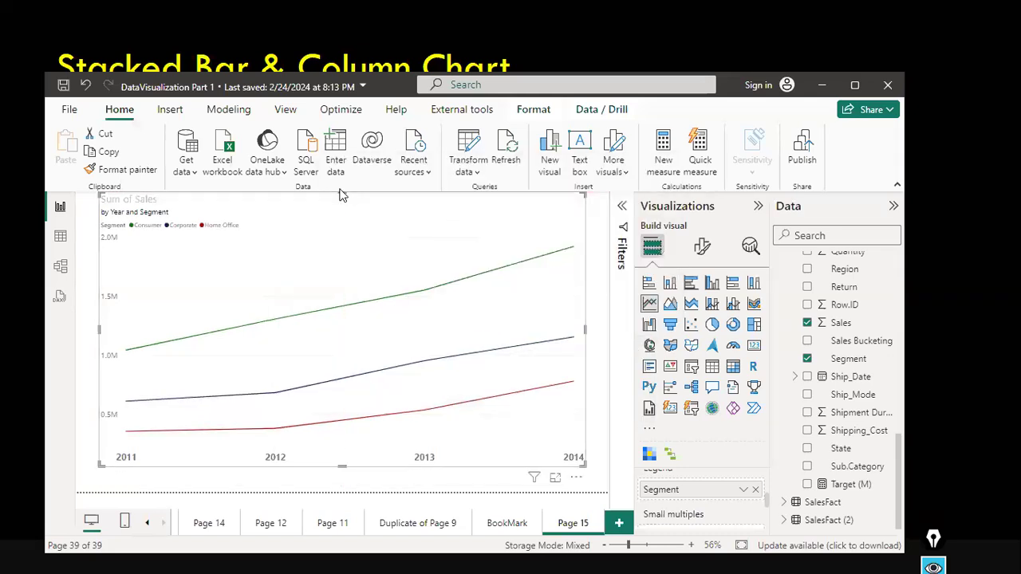
left_click_drag(340, 191, 341, 228)
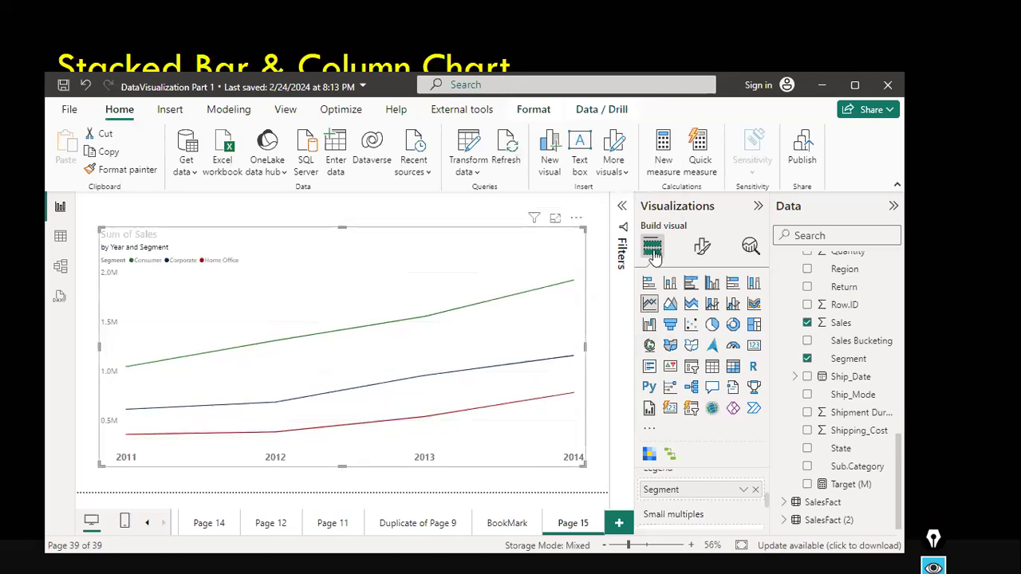
left_click(701, 254)
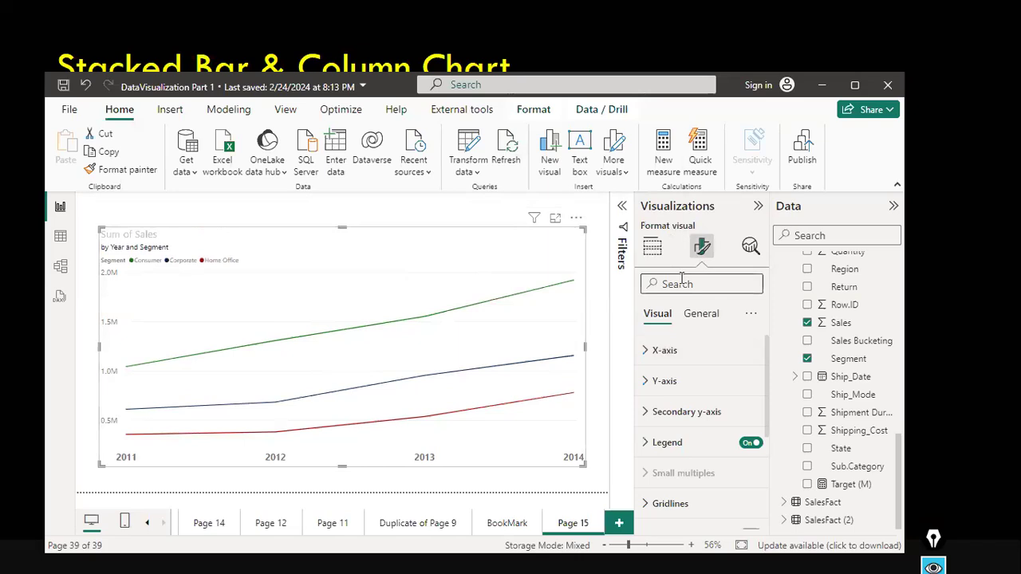
Search the format settings for title and switch on the X-axis title.
type("title")
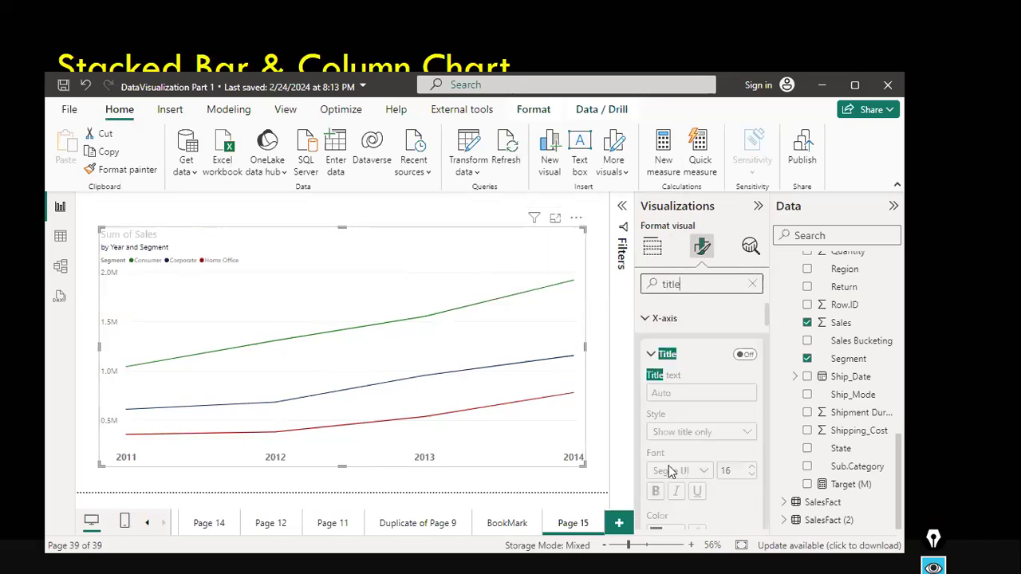
left_click(750, 358)
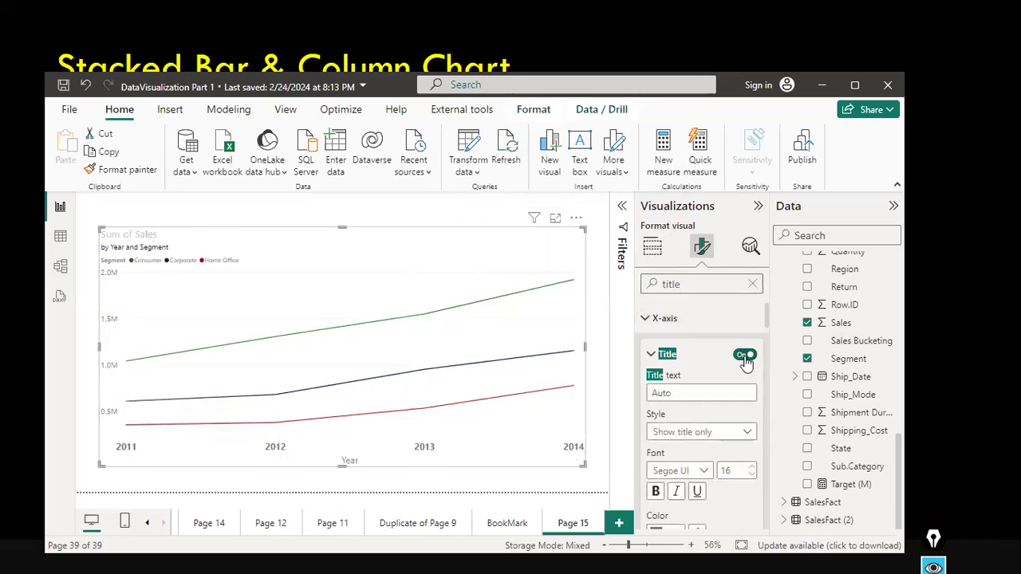
left_click(745, 356)
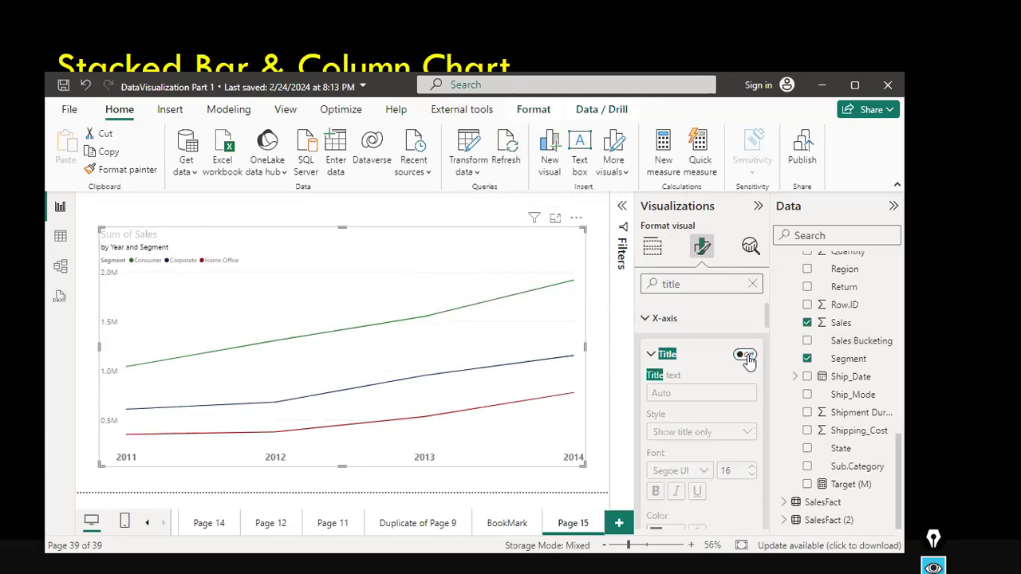
left_click(746, 355)
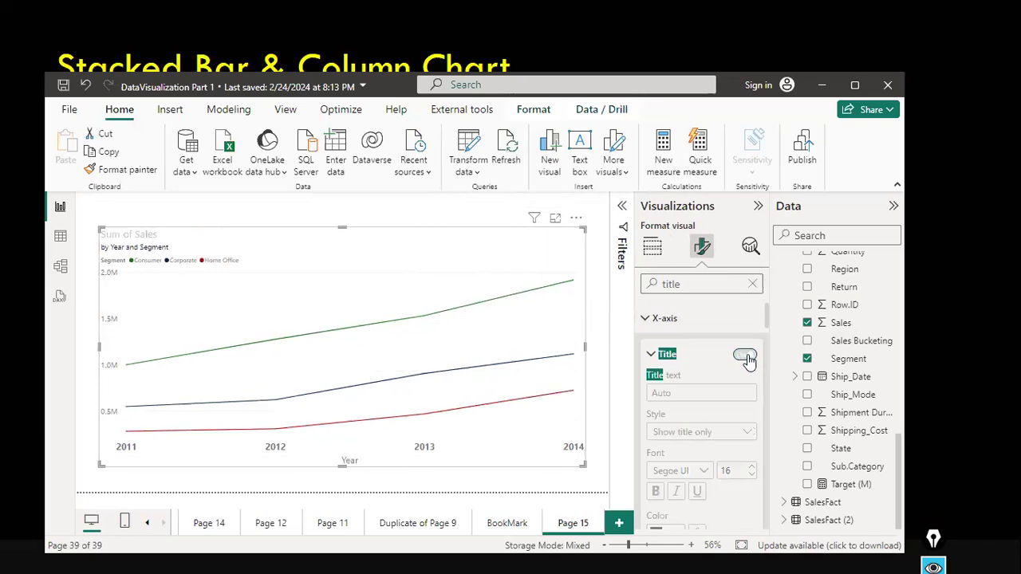
left_click(745, 356)
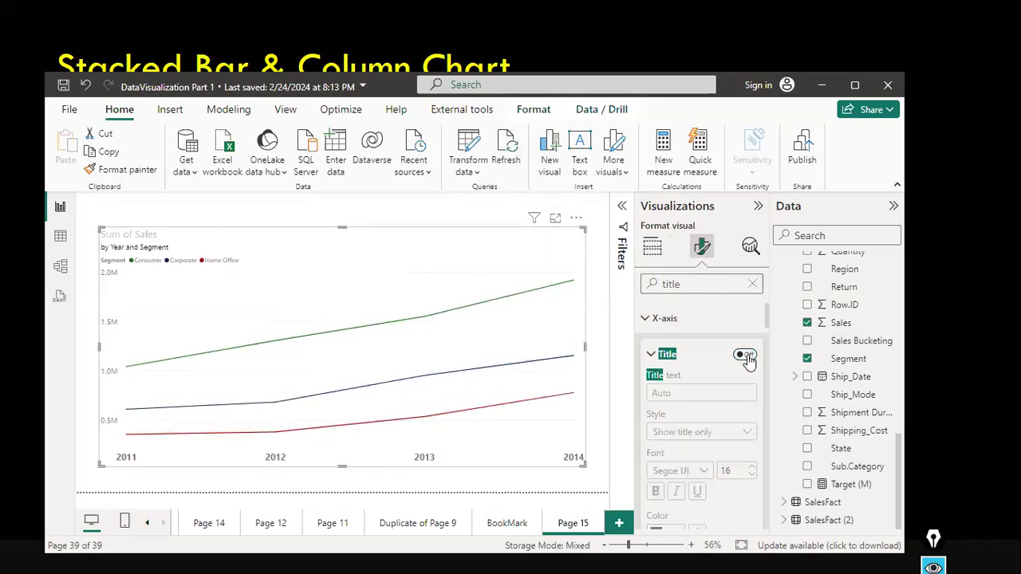
left_click(746, 355)
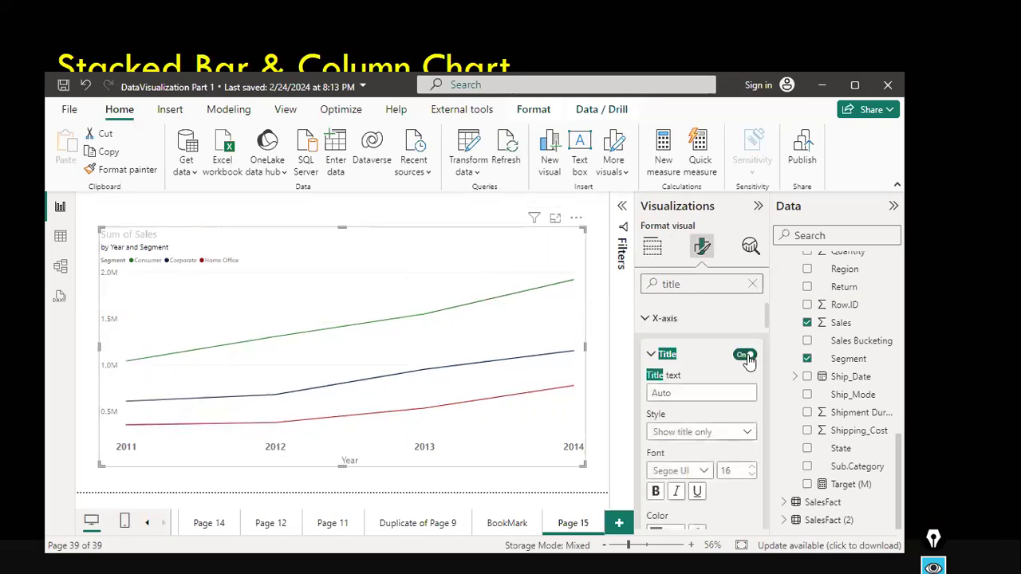
Make the X-axis title bold and set its font size to 21.
scroll(700, 438, "down", 1)
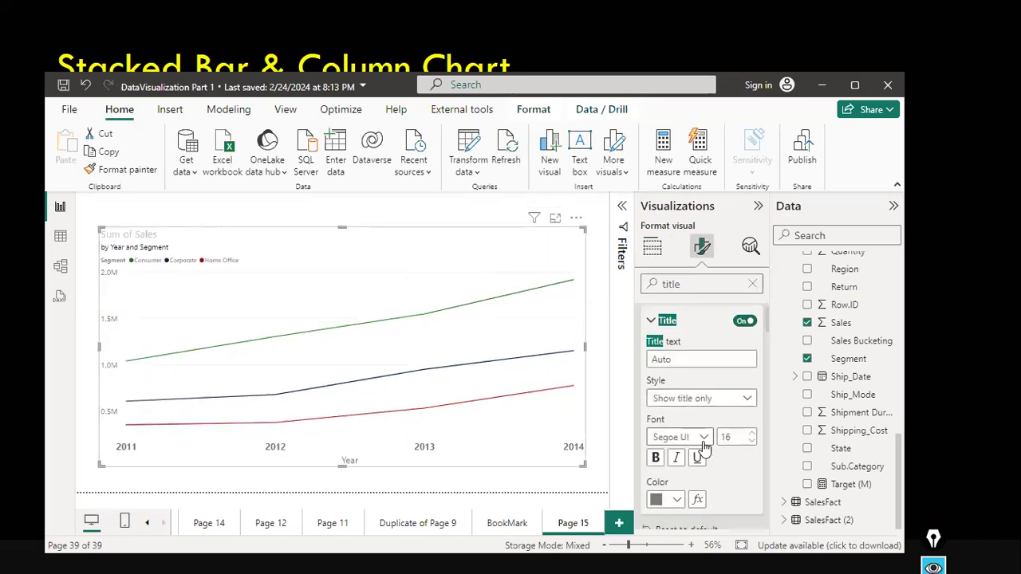
left_click(713, 359)
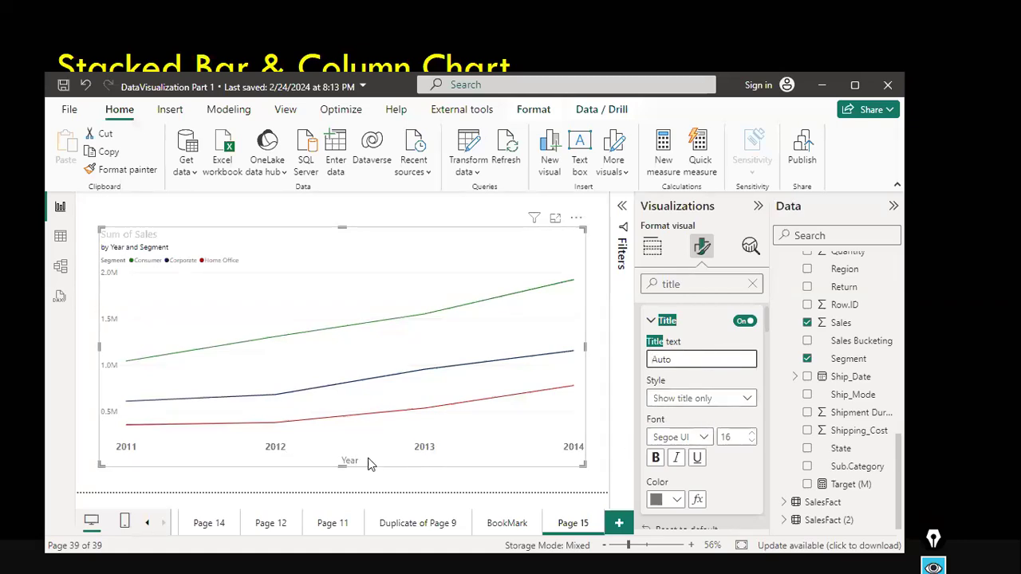
left_click(656, 459)
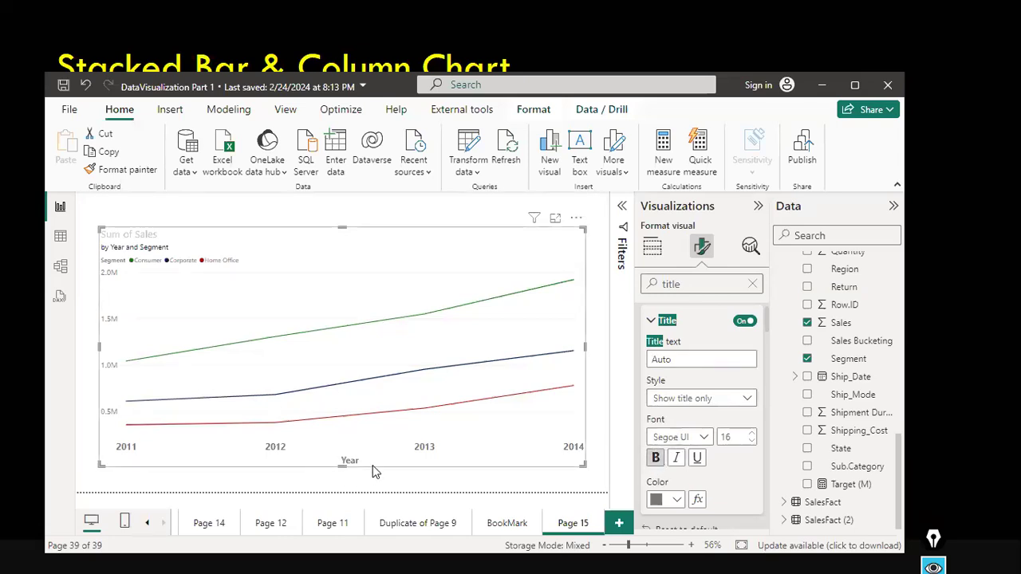
left_click(752, 434)
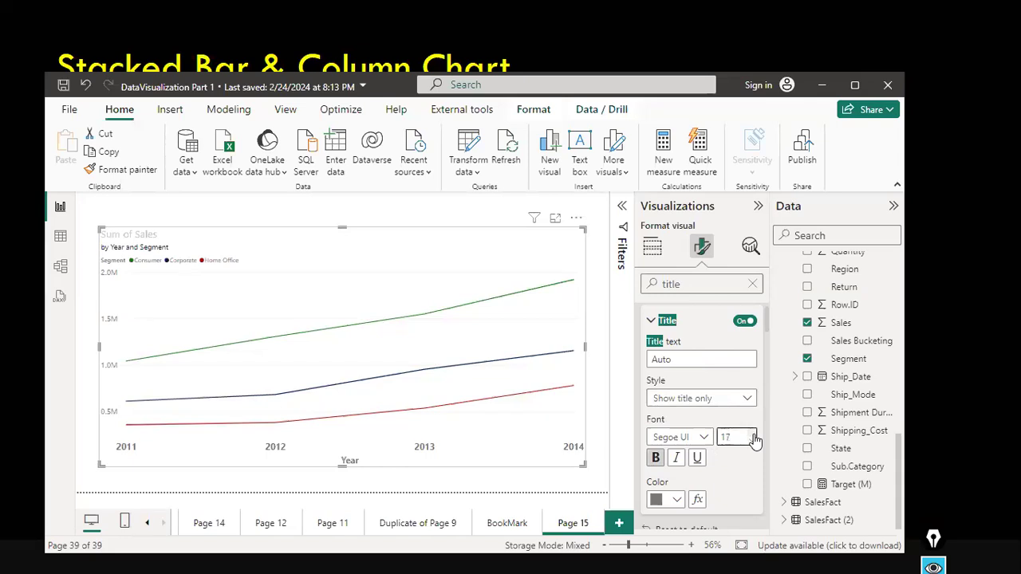
left_click(752, 435)
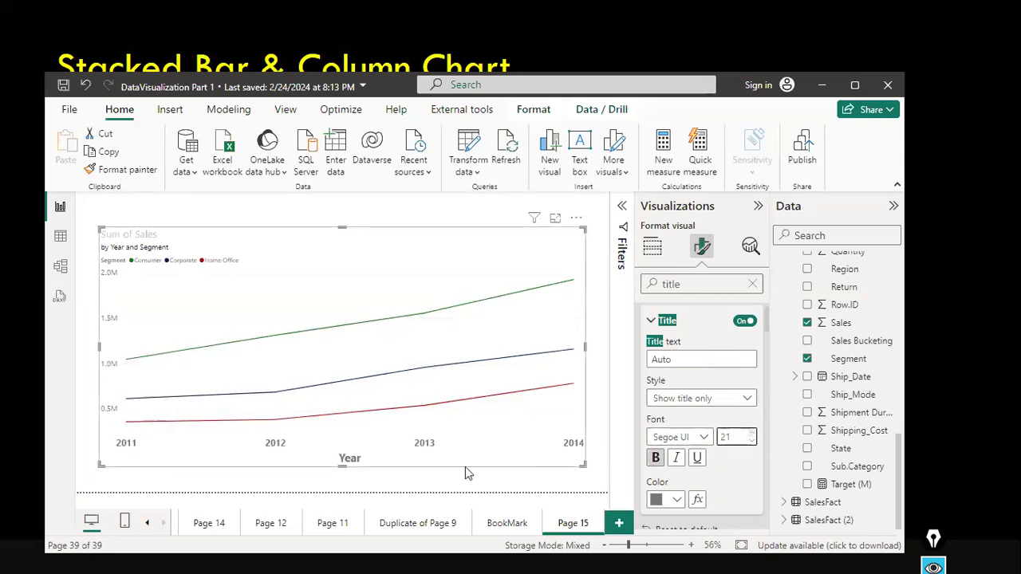
Switch on the Y-axis title and make it bold at font size 15.
scroll(718, 431, "down", 5)
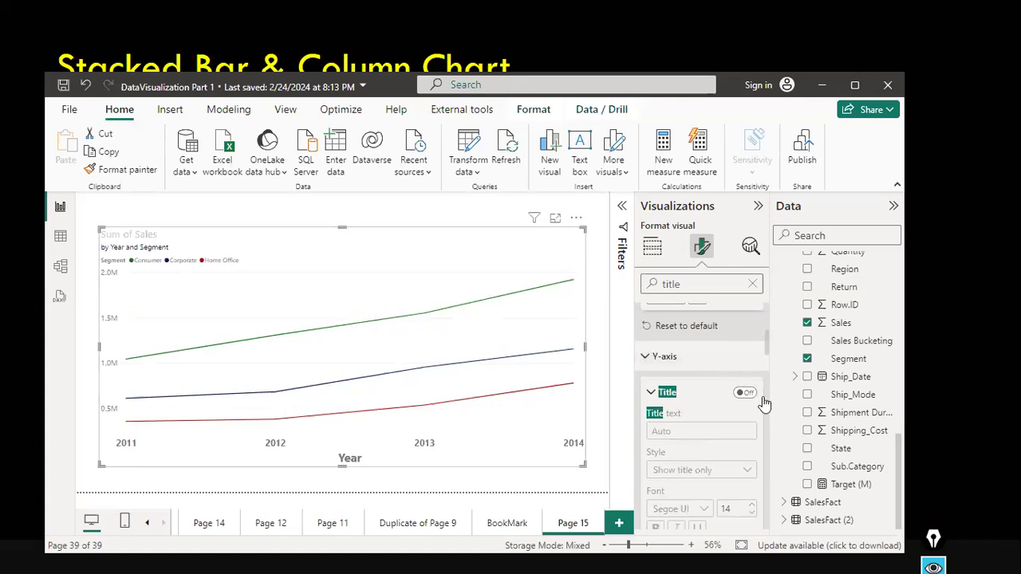
left_click(746, 393)
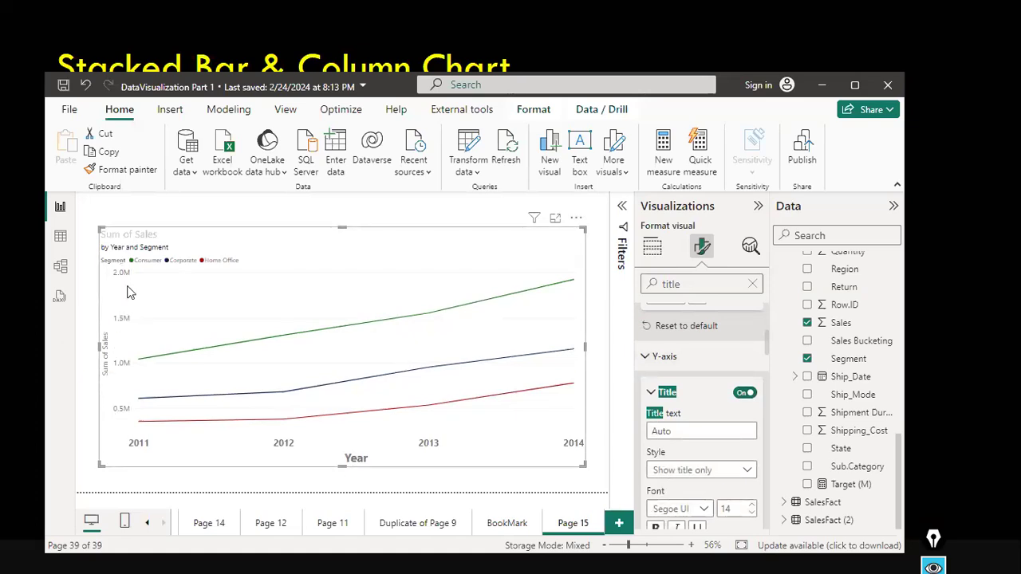
scroll(737, 482, "down", 1)
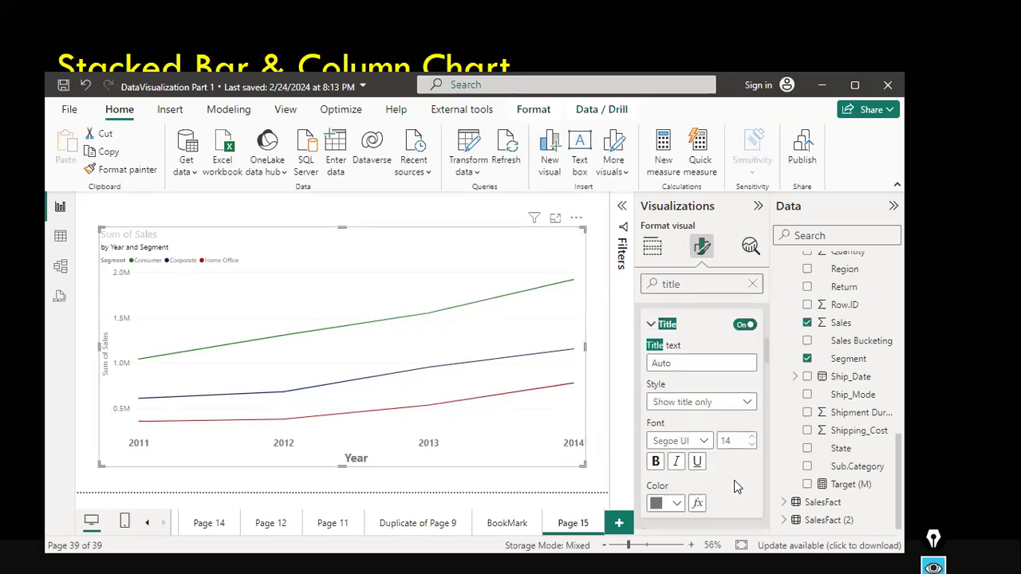
left_click(656, 463)
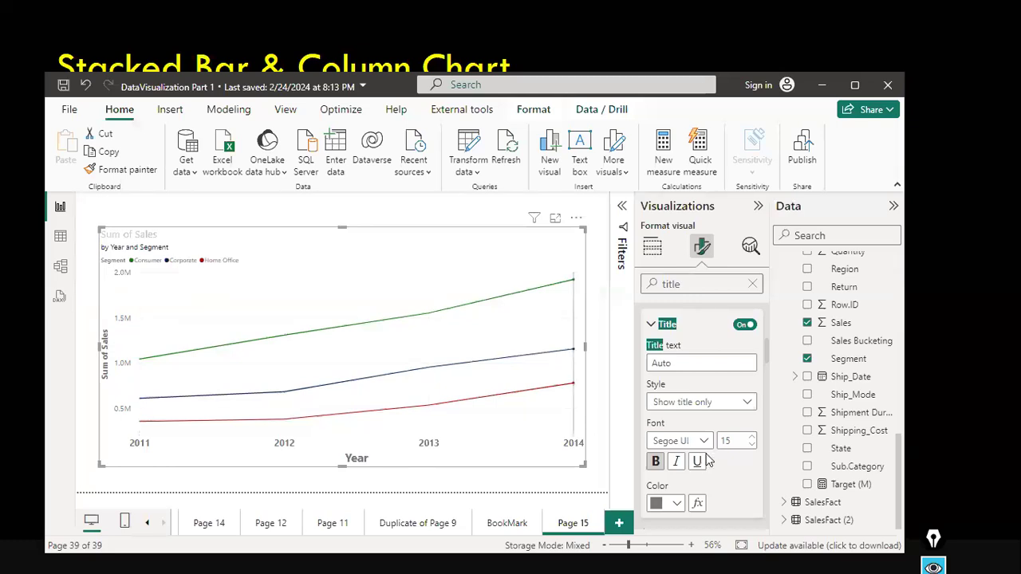
Rename the chart title to Sales by Segment by Year.
scroll(704, 461, "down", 3)
scroll(705, 461, "down", 2)
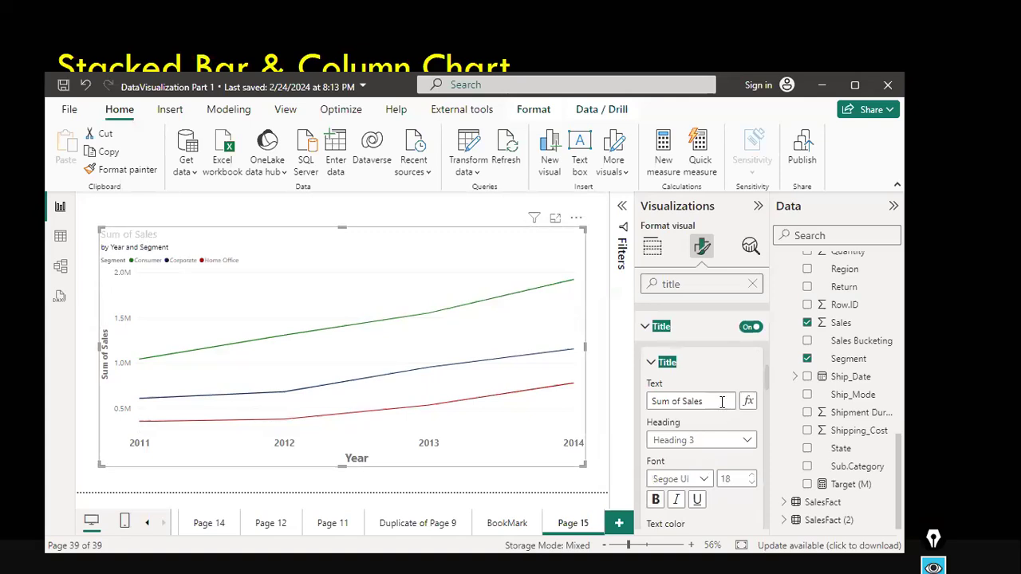
left_click(670, 401)
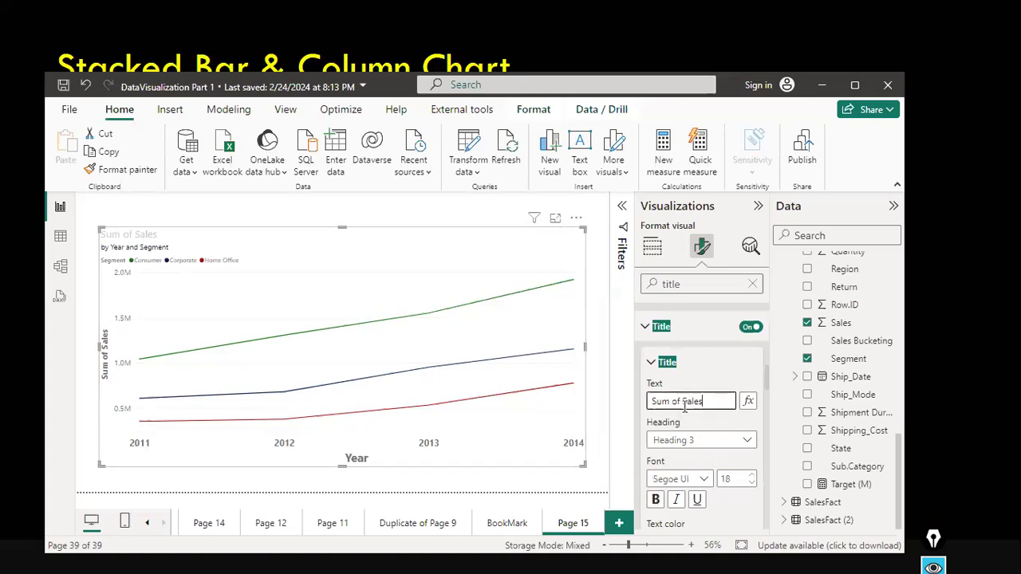
key("ctrl+shift+Left")
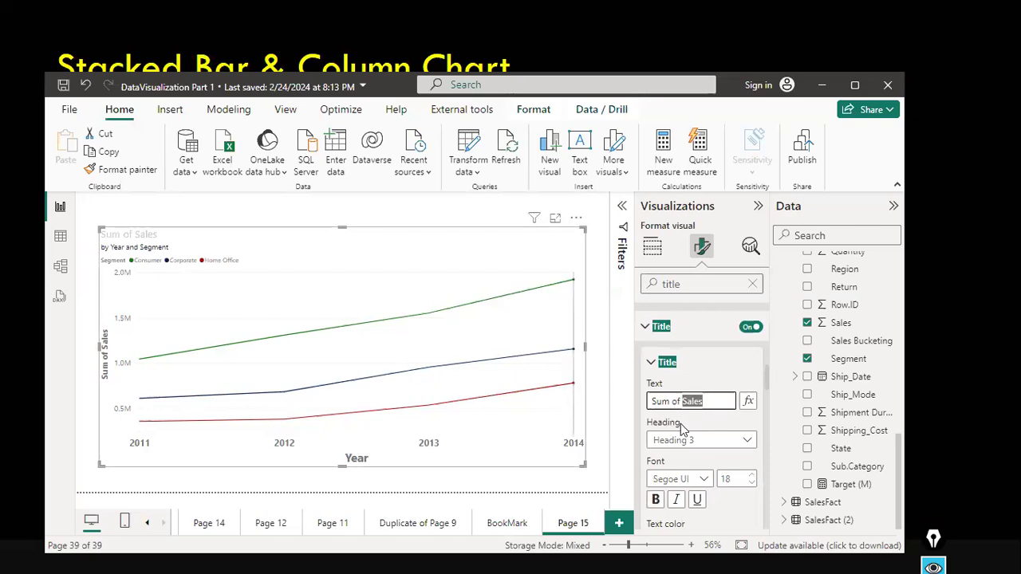
left_click(710, 405)
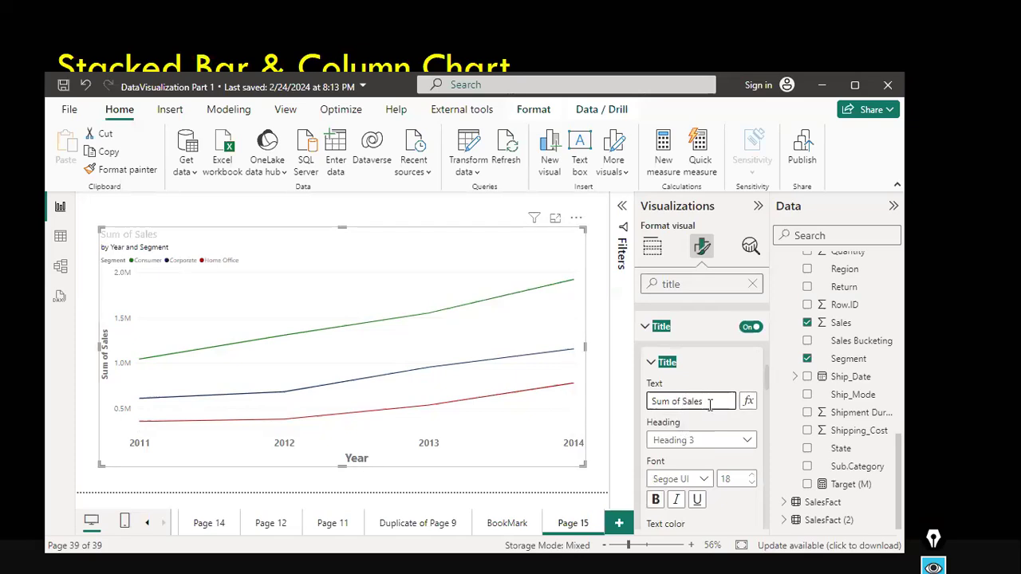
key("ctrl+a")
type("Sales by Segment by Year")
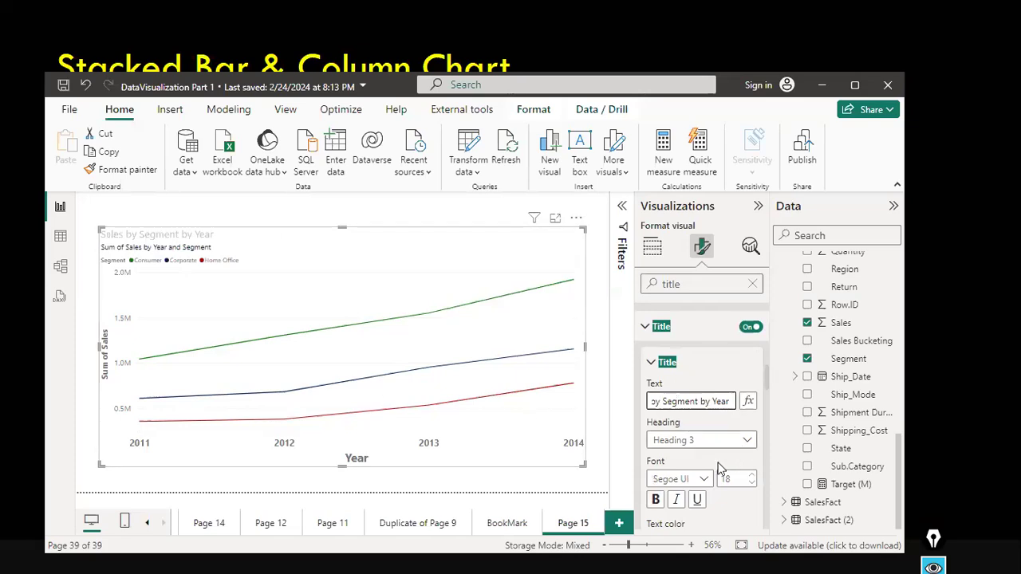
Format the chart title as bold, font size 19, with black text color.
scroll(657, 476, "down", 1)
left_click(656, 466)
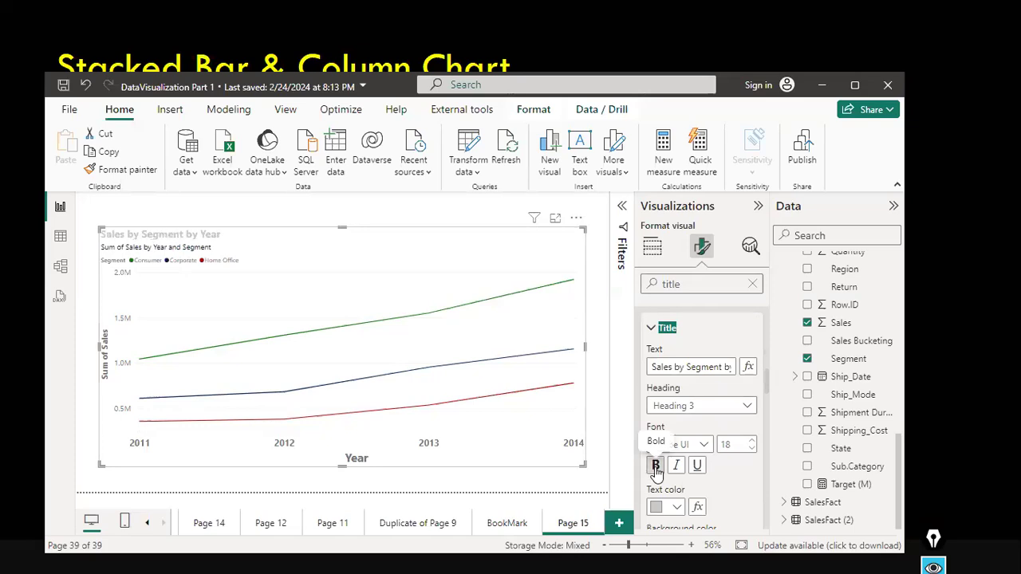
left_click(750, 442)
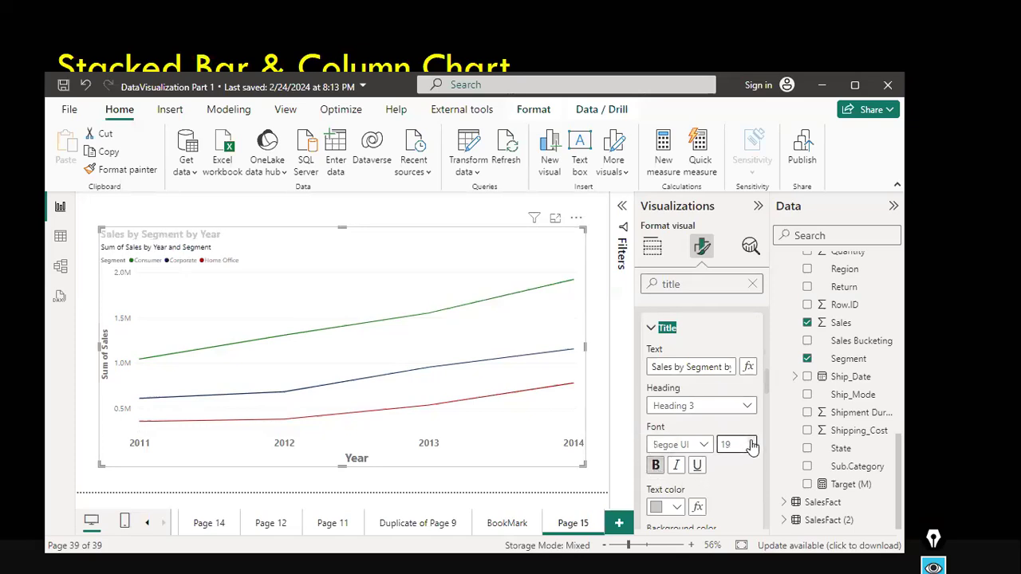
scroll(725, 463, "down", 2)
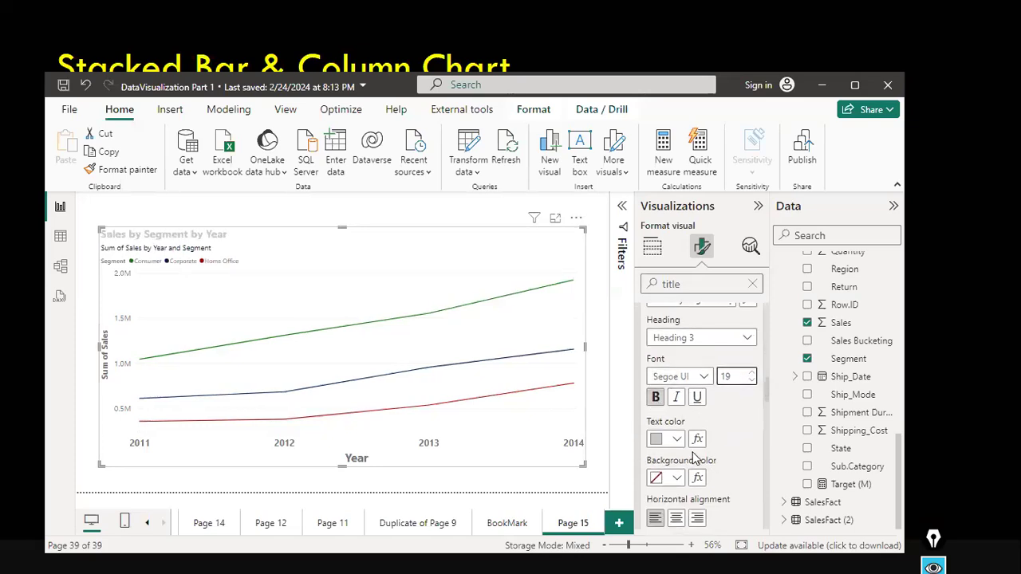
left_click(675, 442)
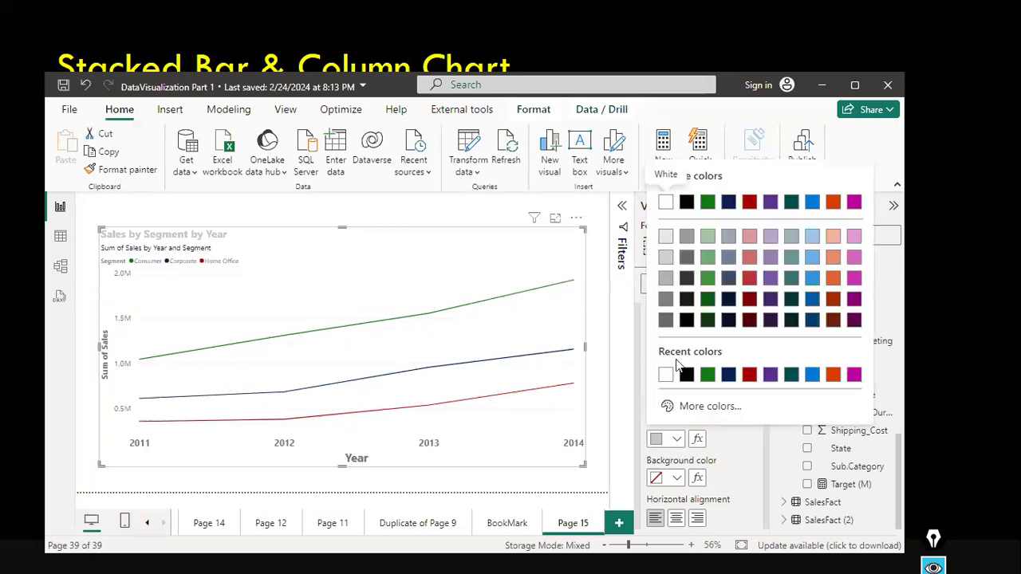
left_click(686, 204)
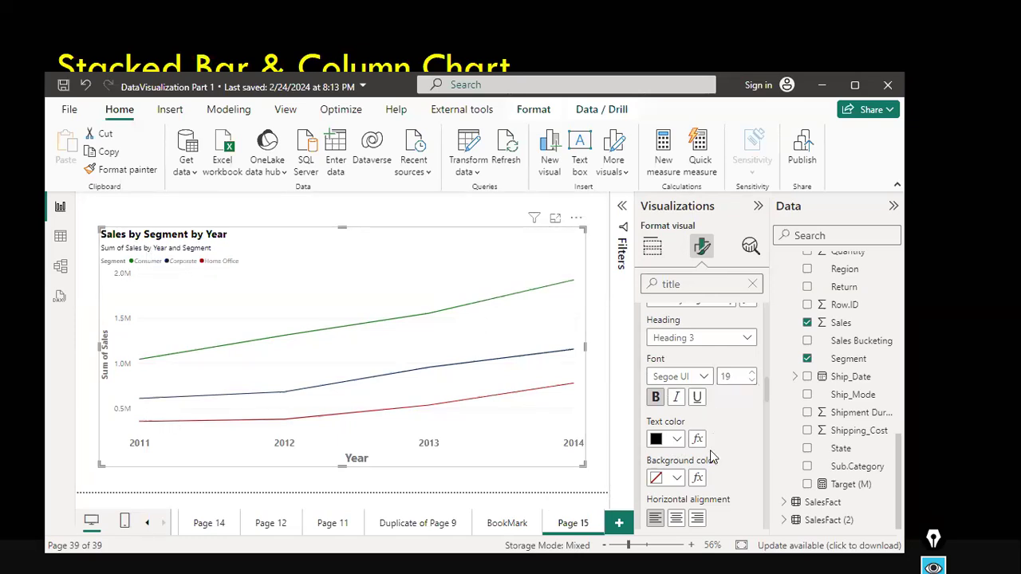
Turn off the chart subtitle.
scroll(713, 458, "down", 5)
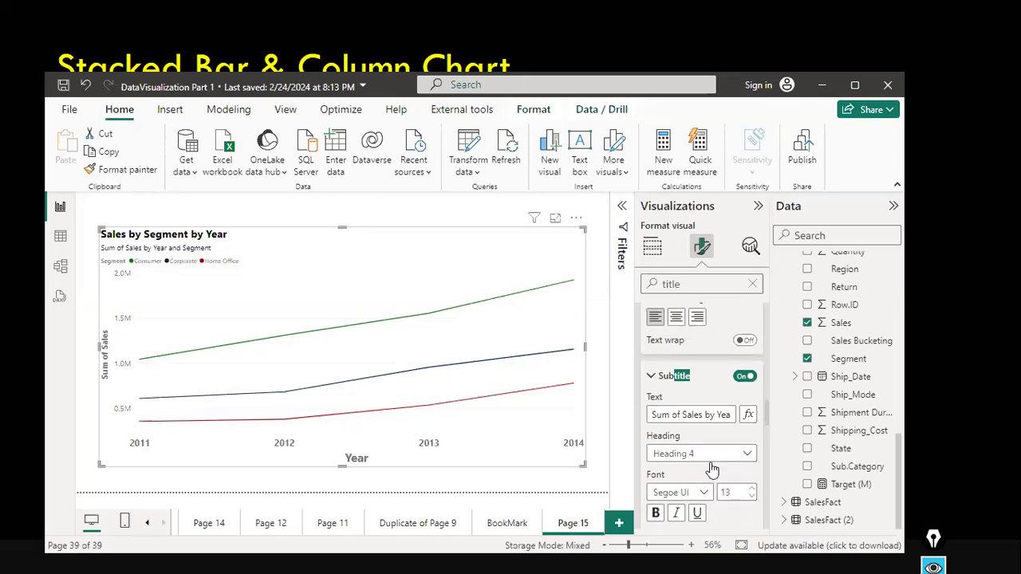
scroll(713, 461, "up", 1)
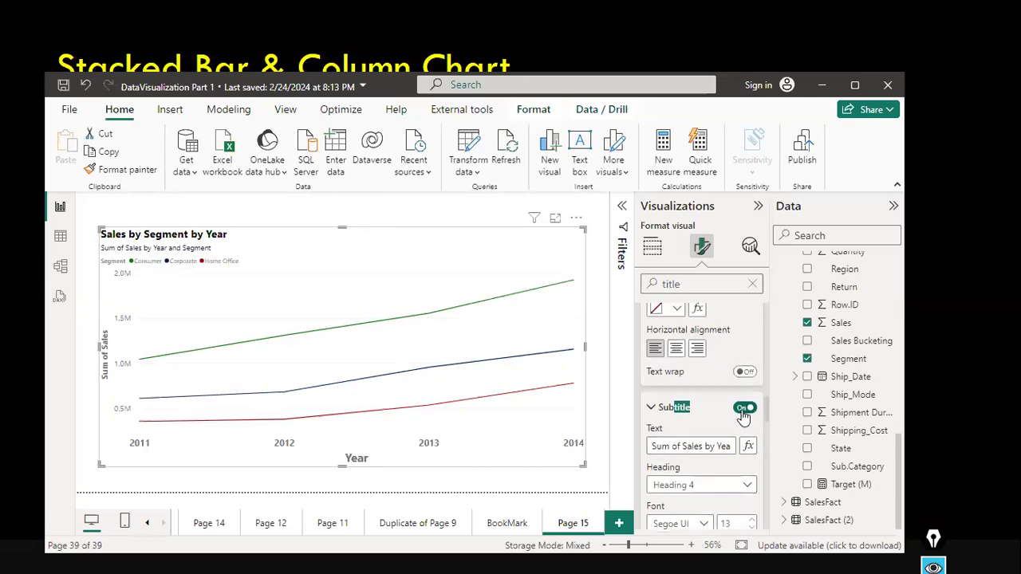
left_click(743, 413)
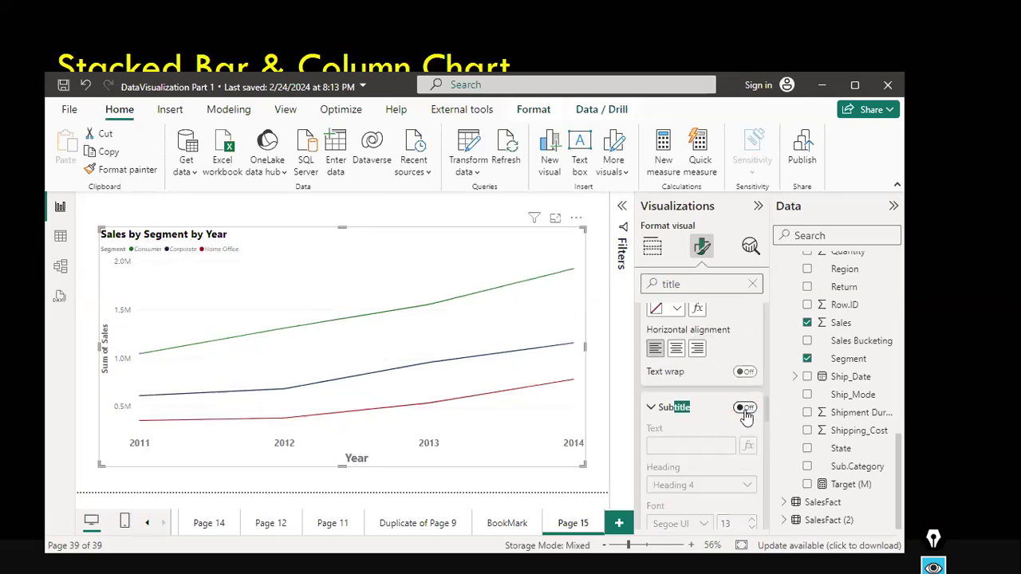
left_click(745, 411)
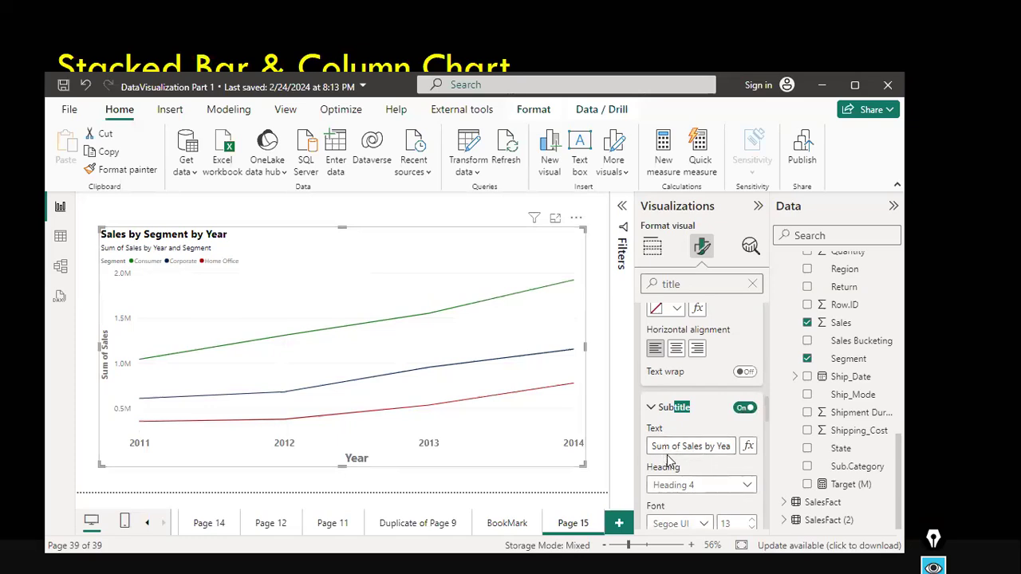
left_click(743, 412)
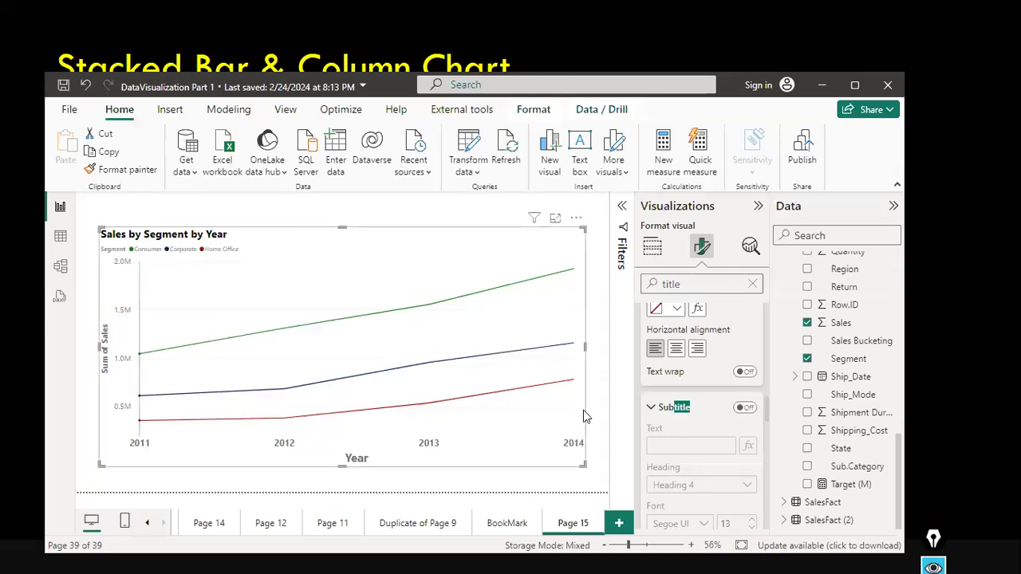
scroll(712, 476, "down", 3)
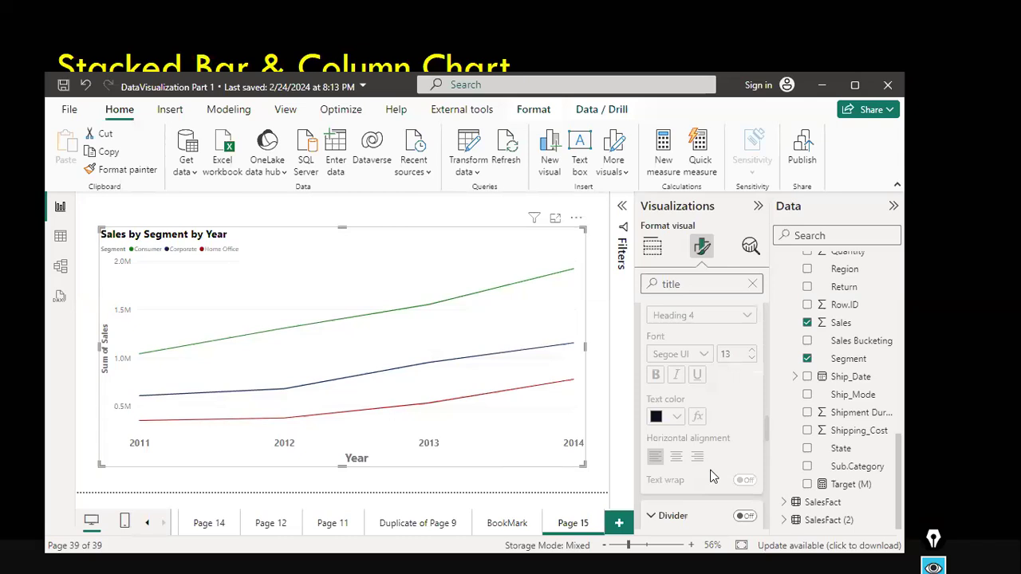
scroll(712, 476, "down", 1)
scroll(712, 476, "up", 3)
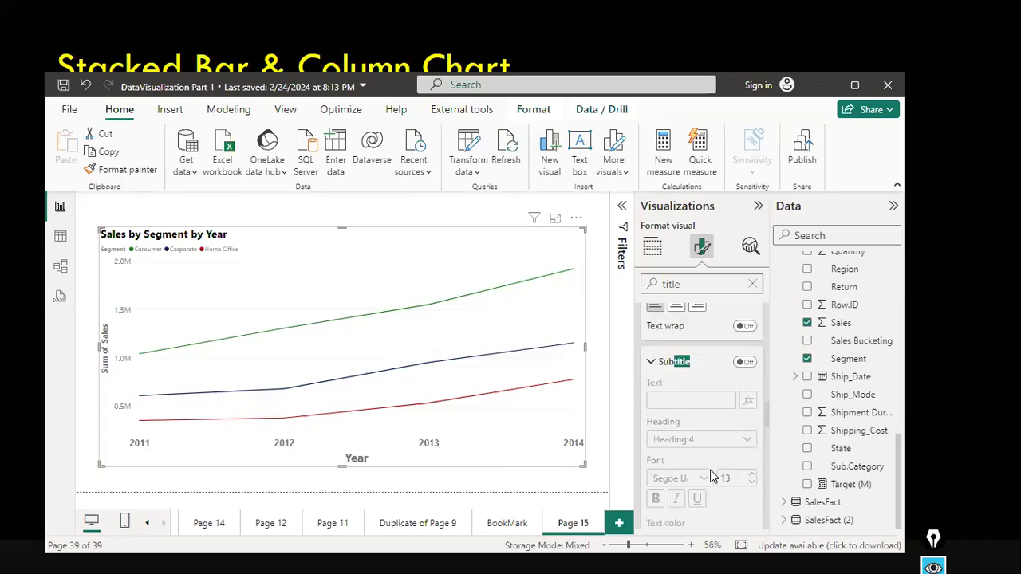
scroll(713, 476, "up", 3)
scroll(712, 476, "up", 3)
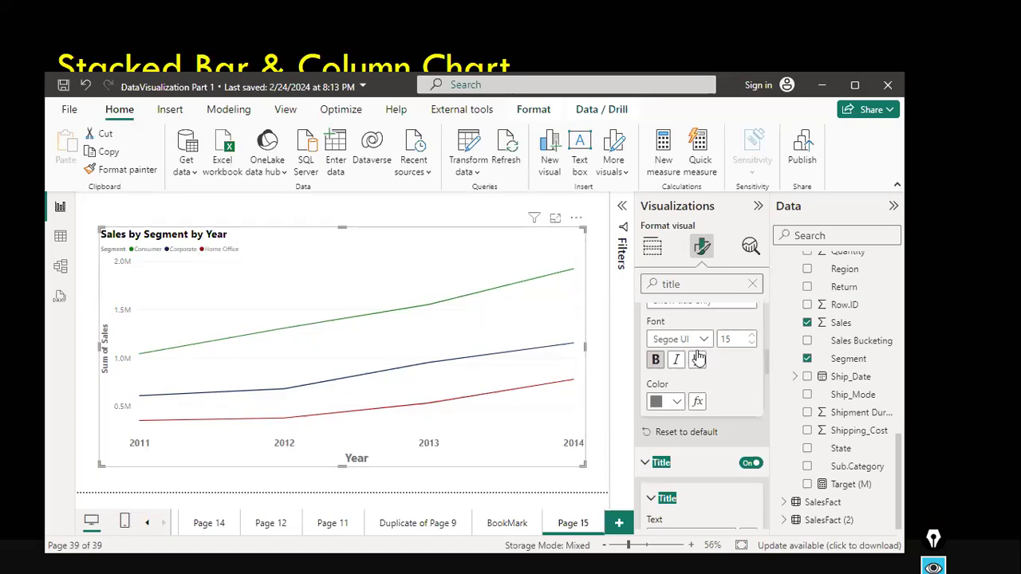
scroll(698, 359, "down", 3)
Move the chart legend to the top right position.
left_click(752, 286)
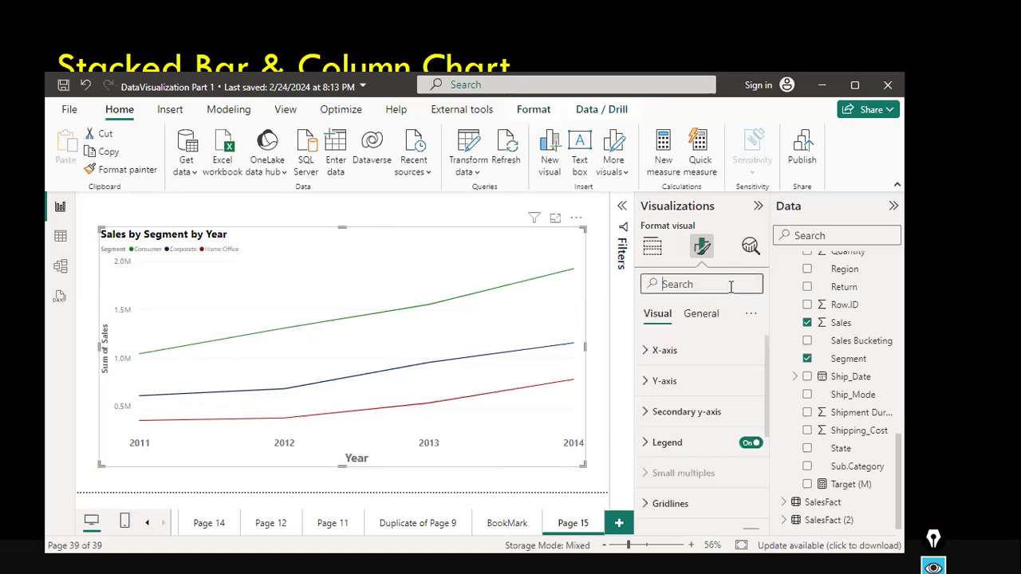
left_click(671, 439)
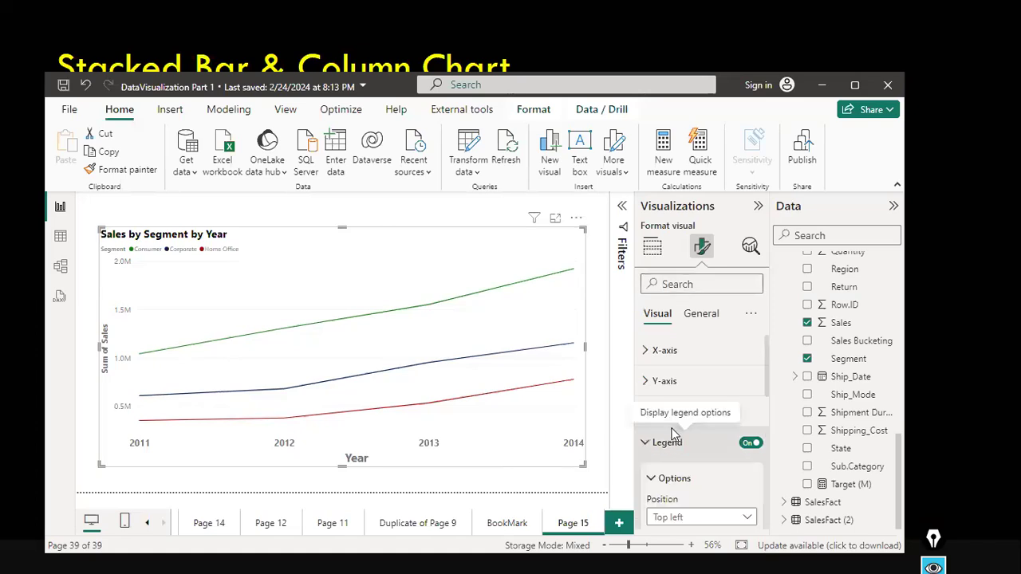
scroll(671, 435, "down", 1)
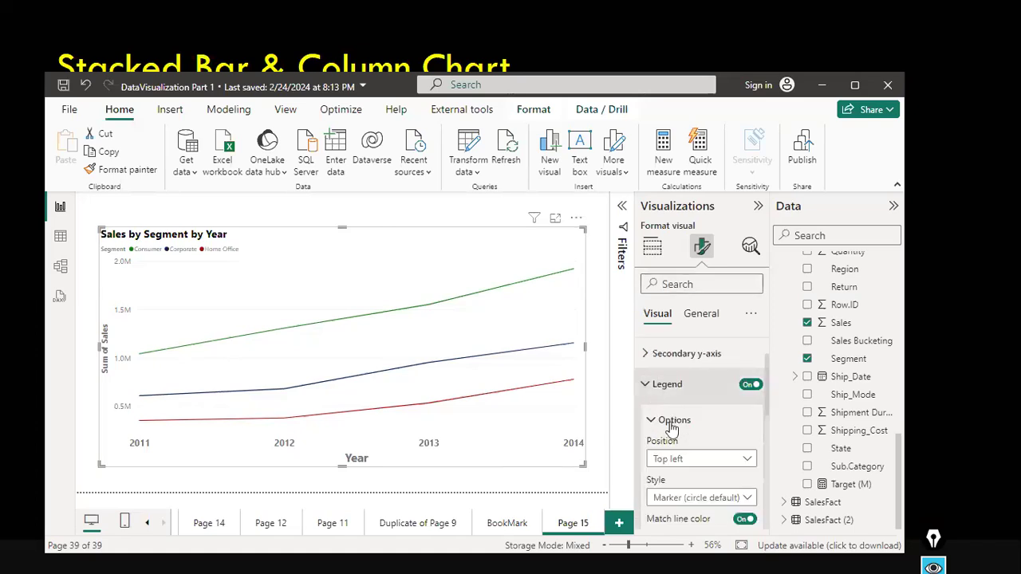
scroll(670, 428, "down", 1)
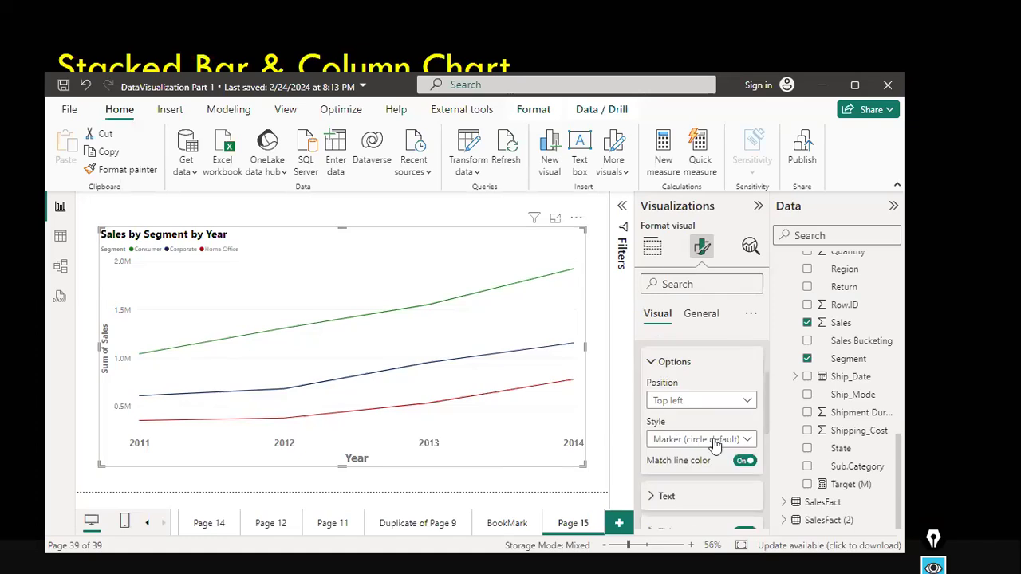
left_click(750, 403)
left_click(715, 384)
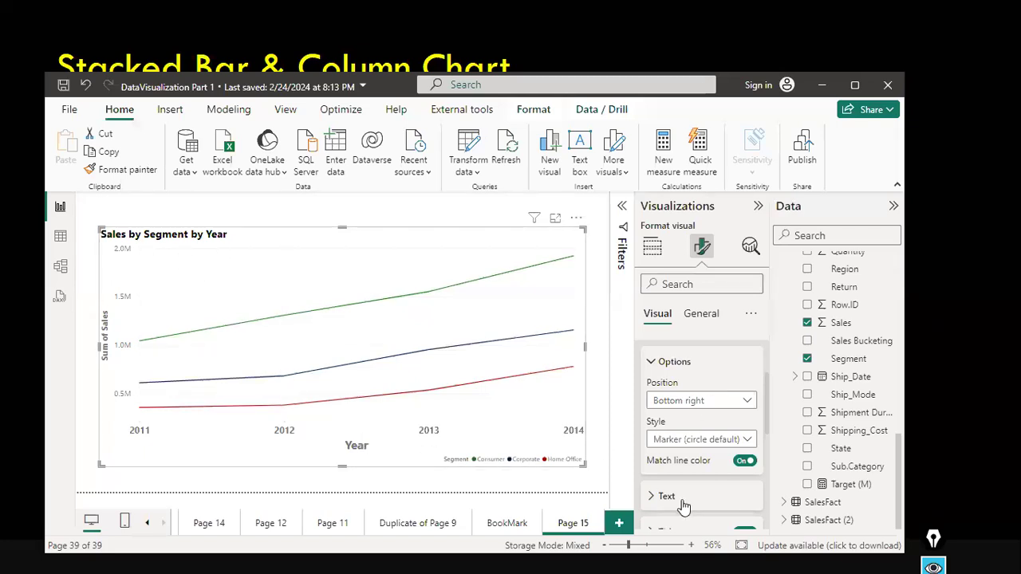
left_click(750, 400)
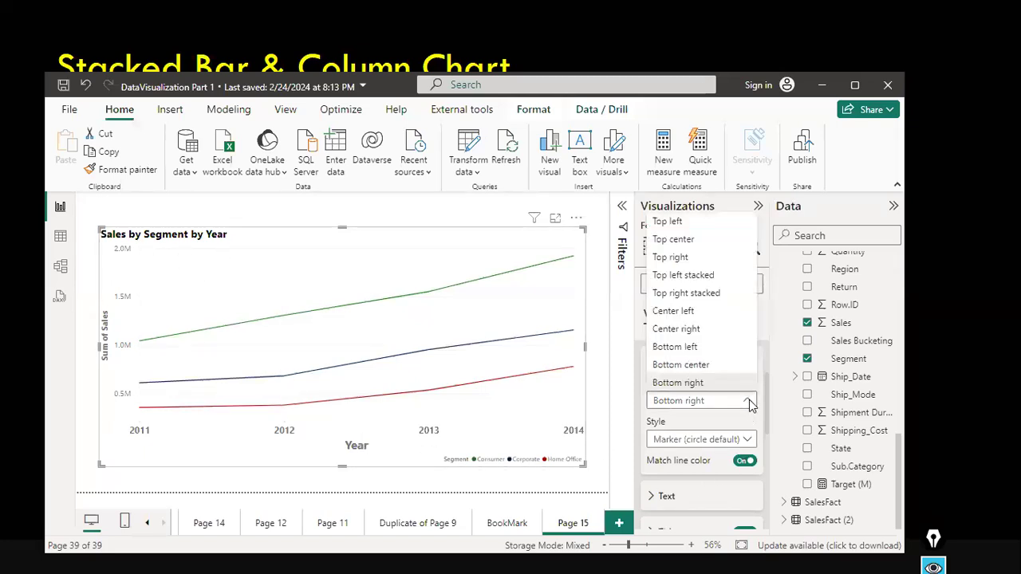
left_click(672, 256)
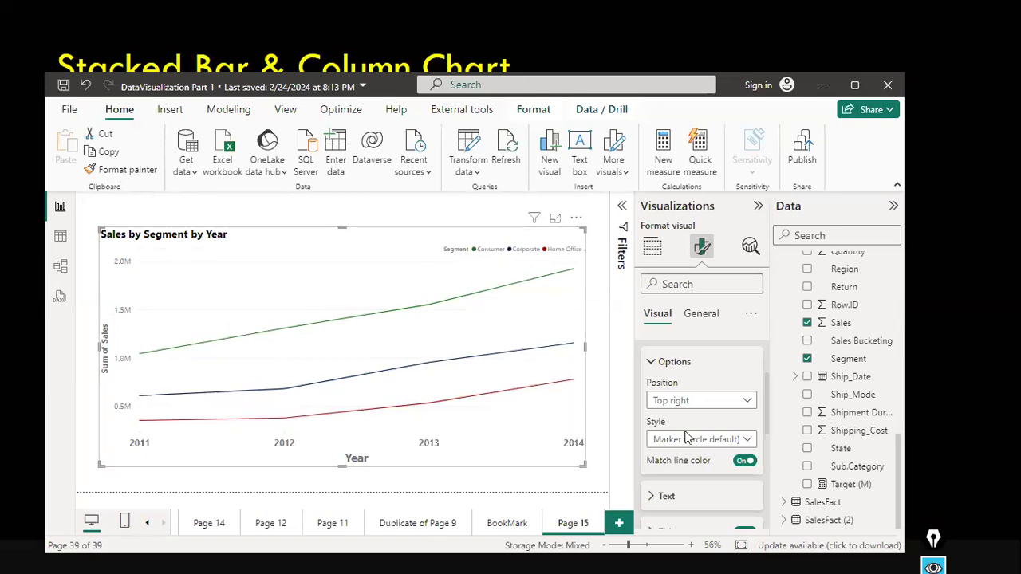
Try the Line and markers legend style, then switch back to Marker (circle default).
scroll(686, 437, "up", 1)
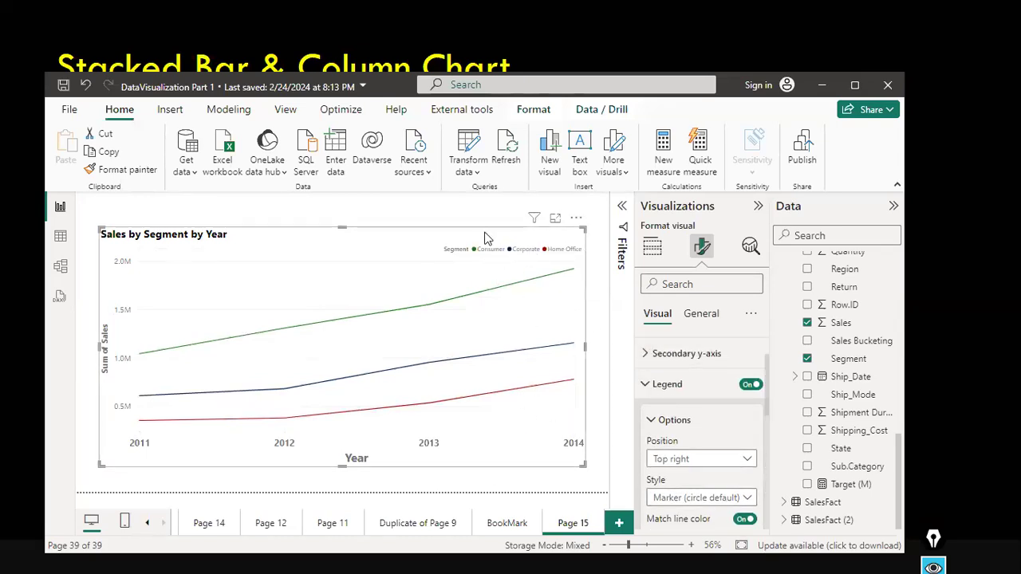
scroll(711, 403, "down", 1)
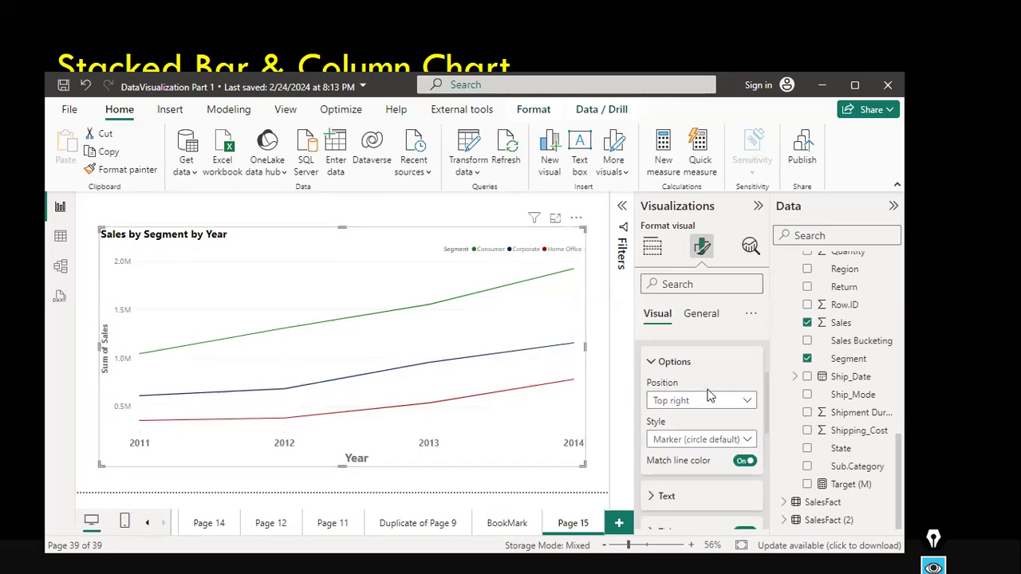
left_click(748, 439)
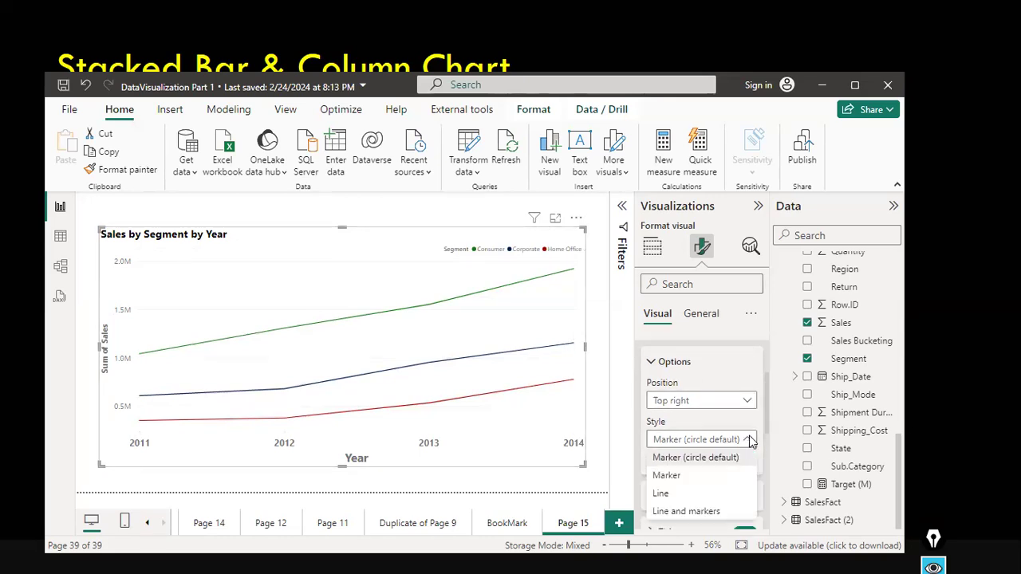
left_click(687, 515)
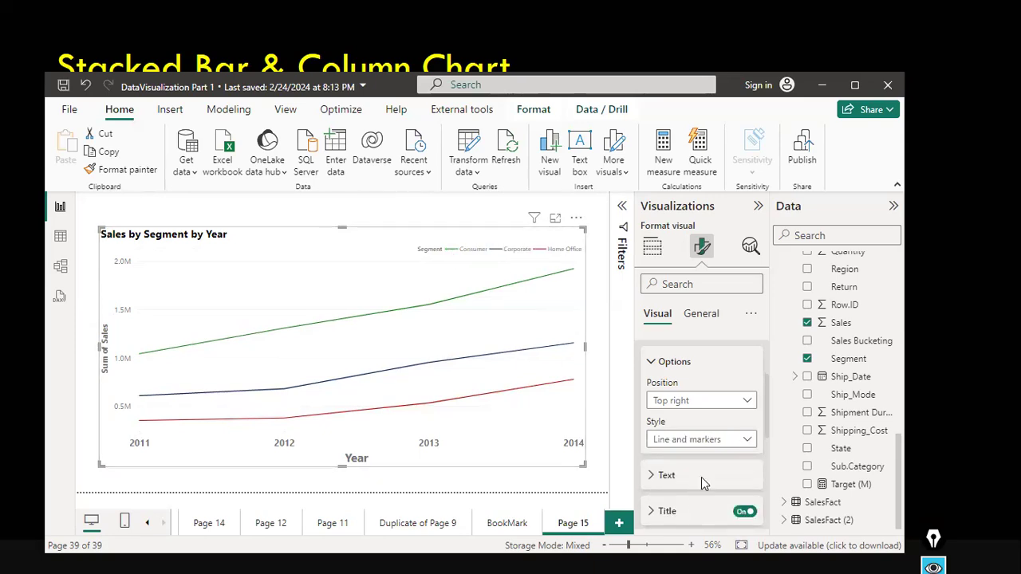
left_click(737, 441)
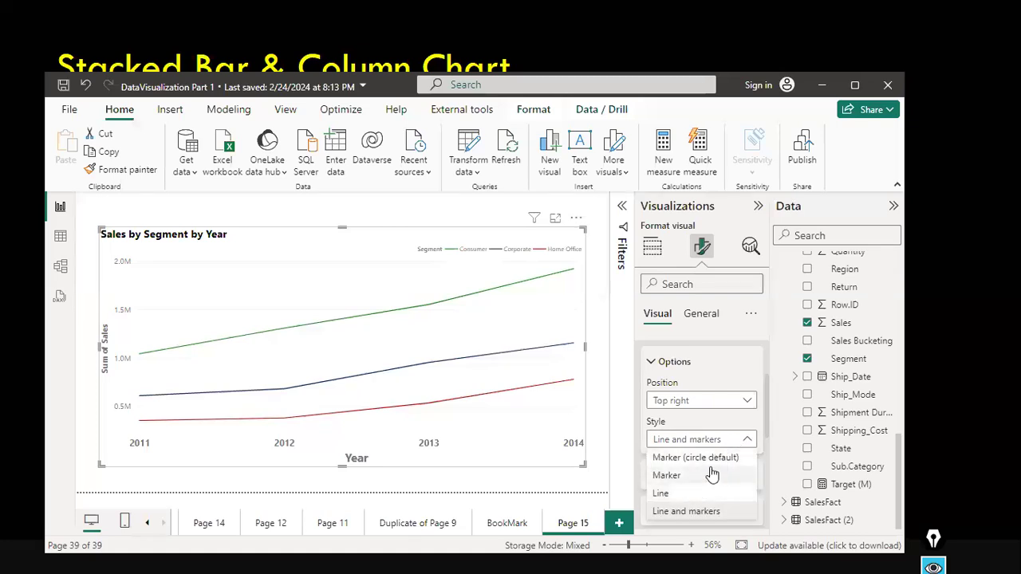
left_click(725, 460)
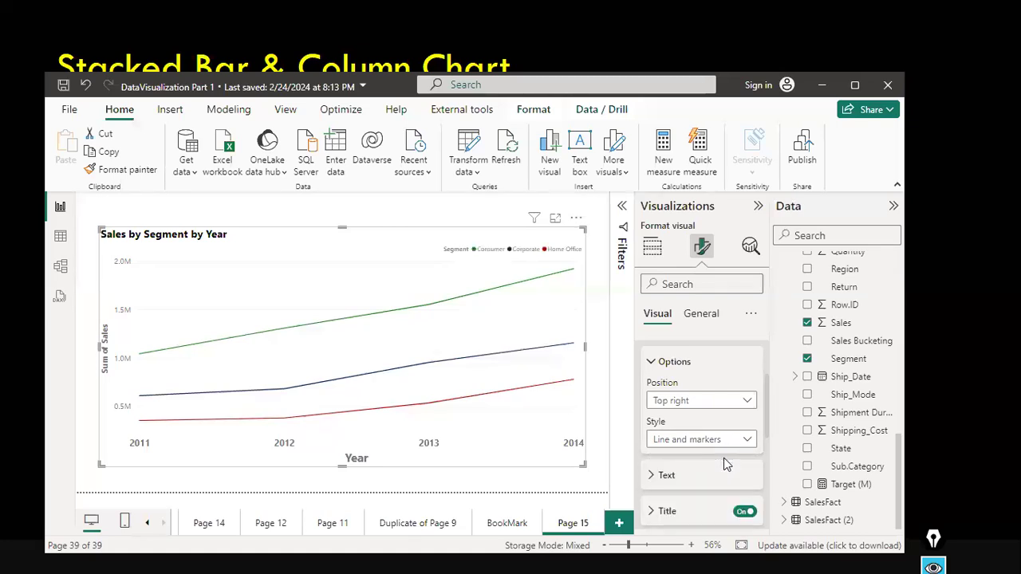
Turn on markers for the chart's lines and open their settings.
scroll(721, 465, "down", 5)
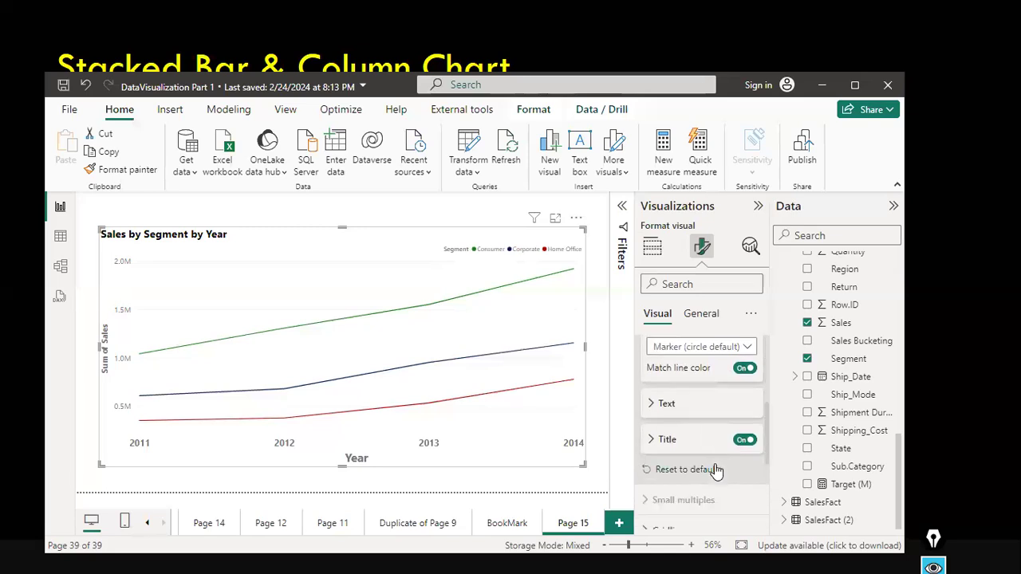
scroll(717, 470, "down", 1)
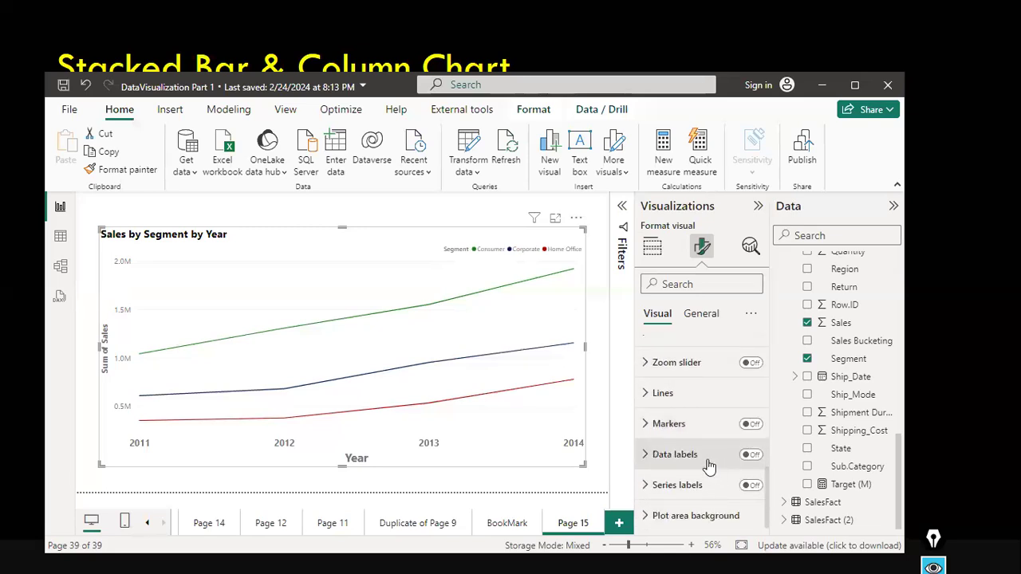
left_click(752, 425)
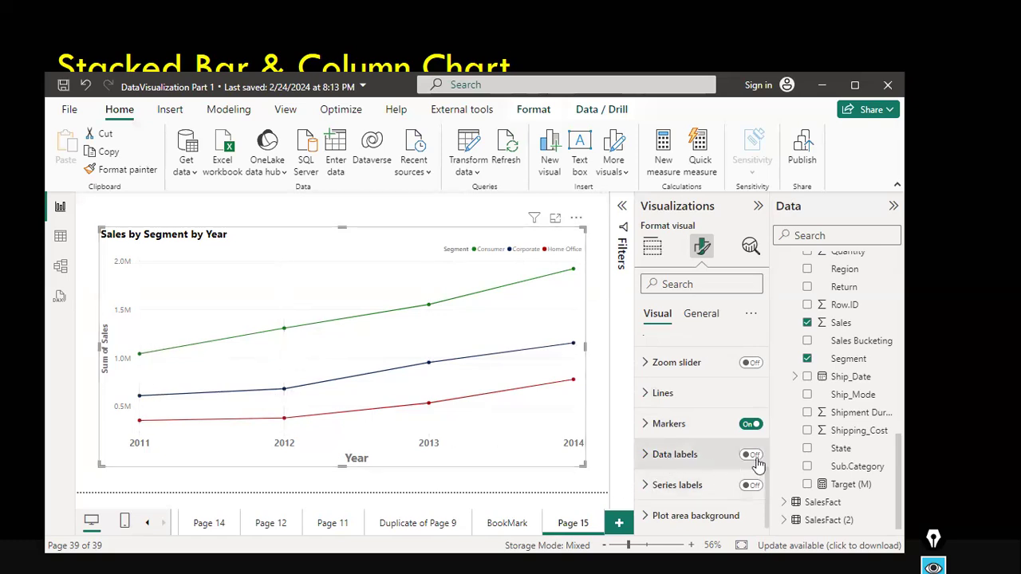
left_click(644, 425)
Try square, triangle, diamond and X marker shapes, returning to the circle shape.
scroll(670, 440, "down", 3)
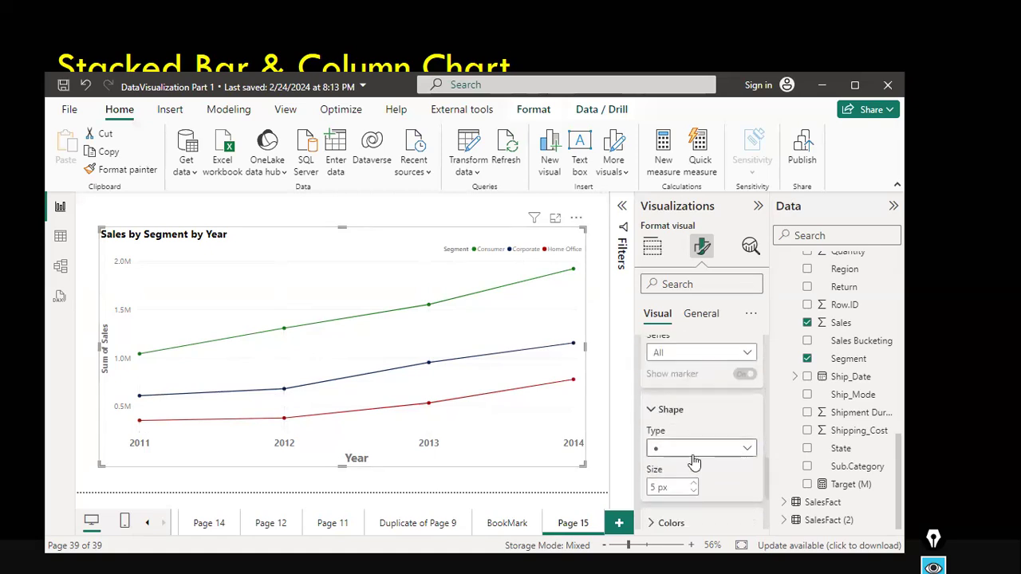
left_click(748, 451)
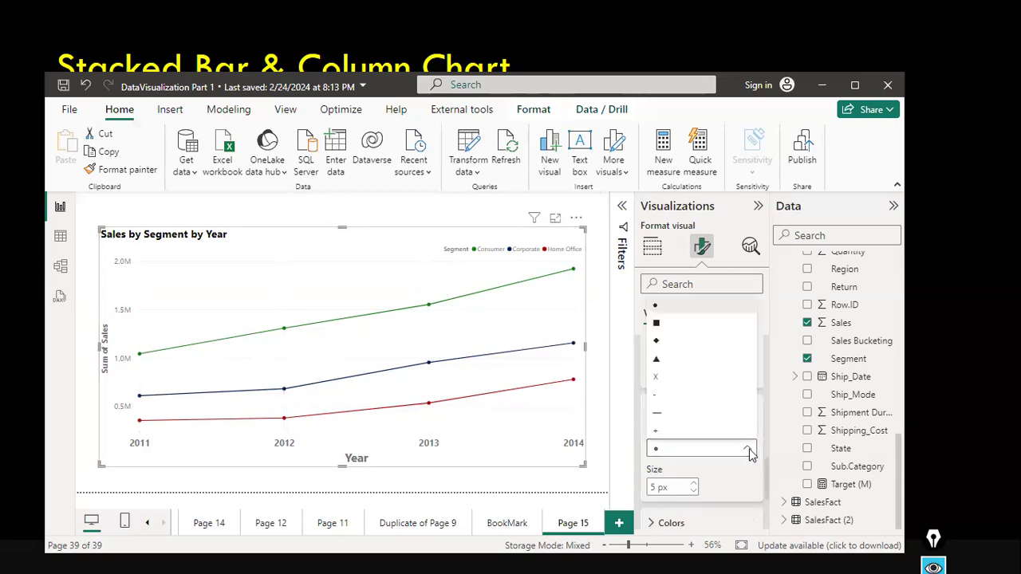
left_click(674, 331)
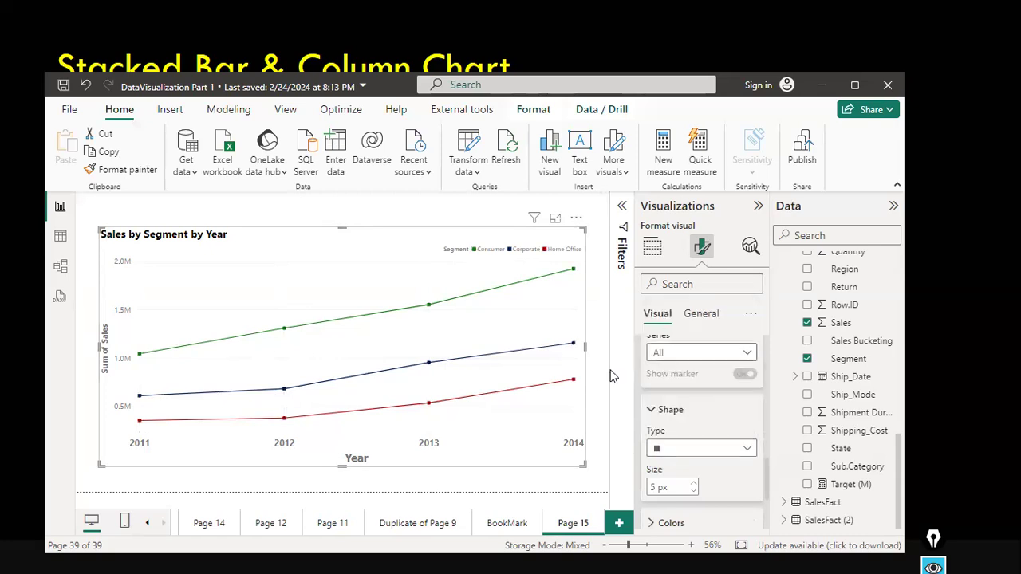
left_click(719, 453)
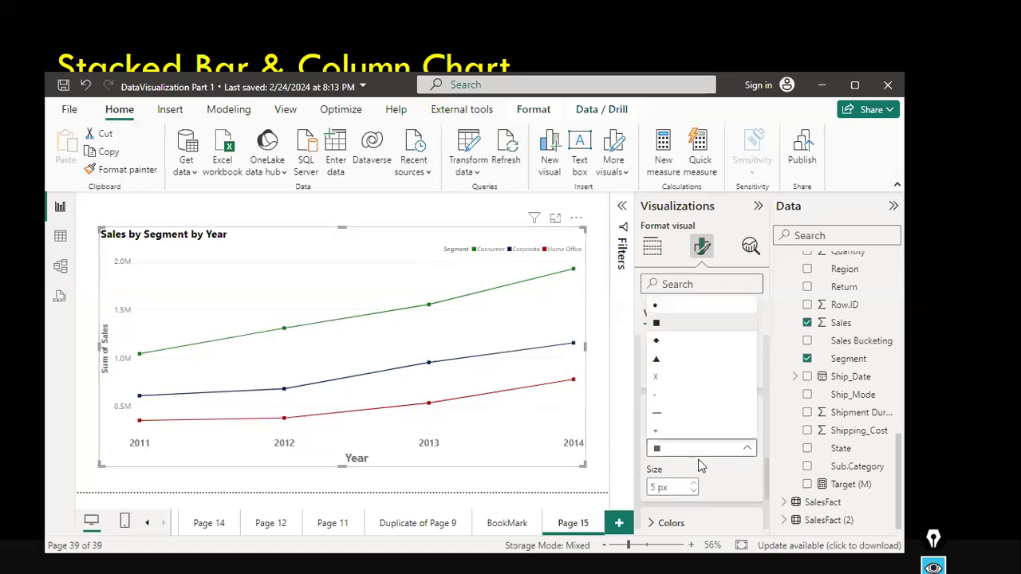
left_click(668, 366)
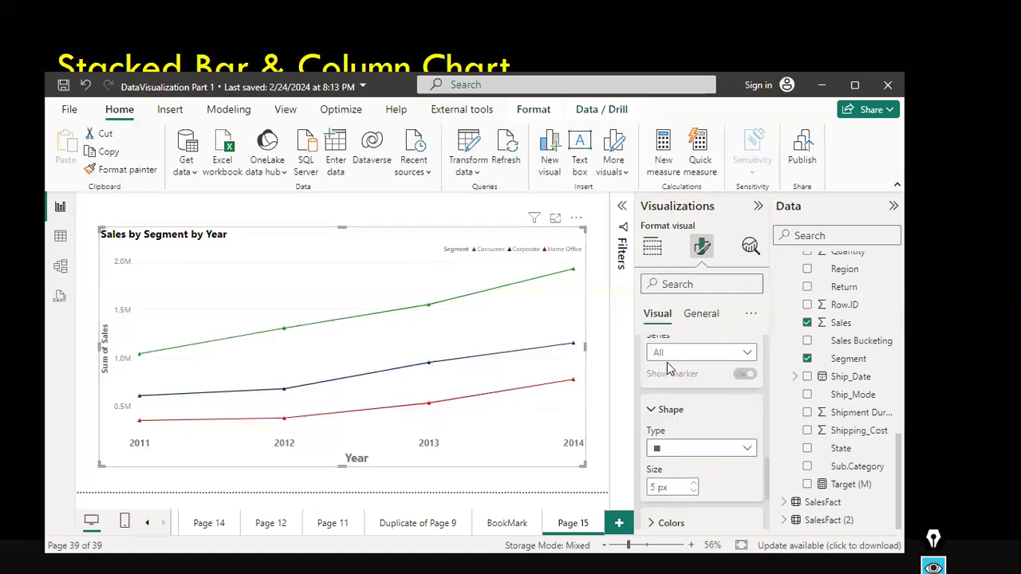
left_click(701, 448)
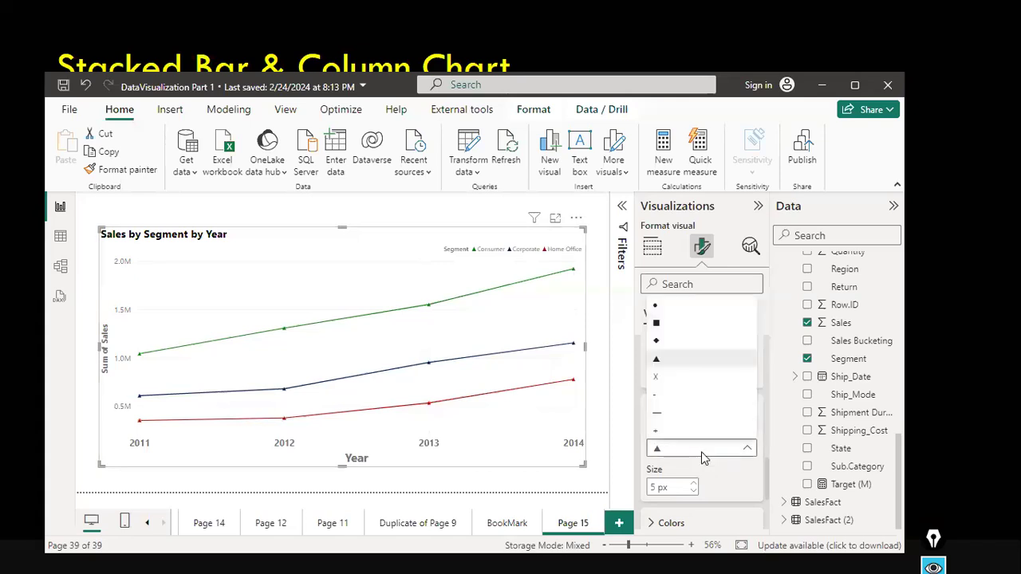
left_click(658, 340)
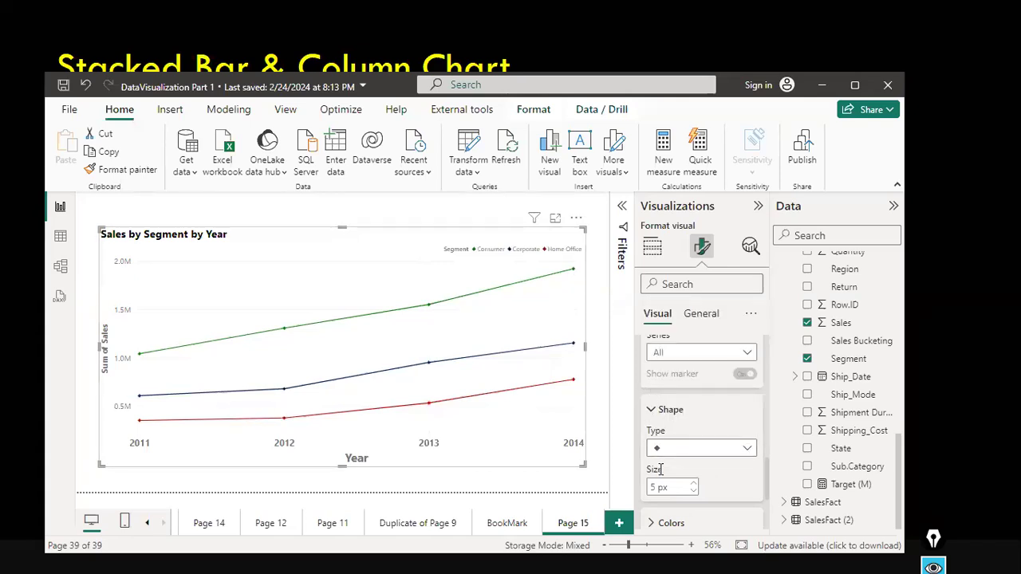
left_click(724, 452)
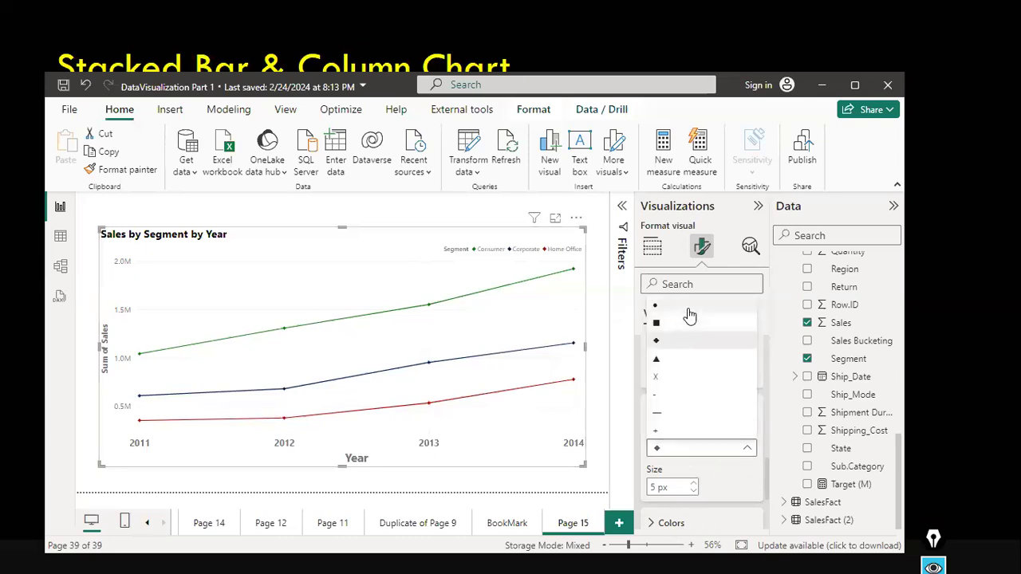
left_click(688, 310)
left_click(678, 451)
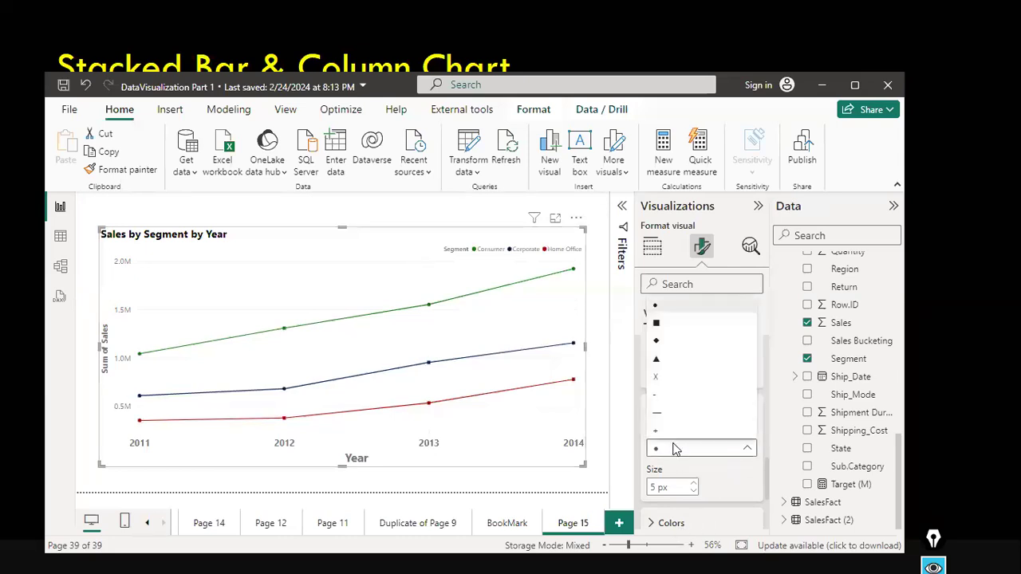
left_click(684, 382)
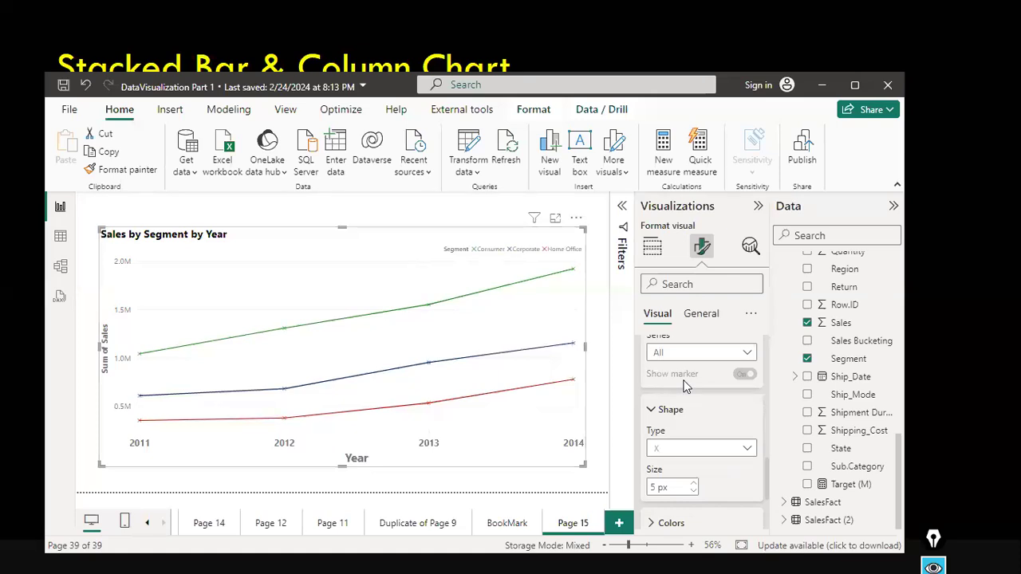
left_click(671, 449)
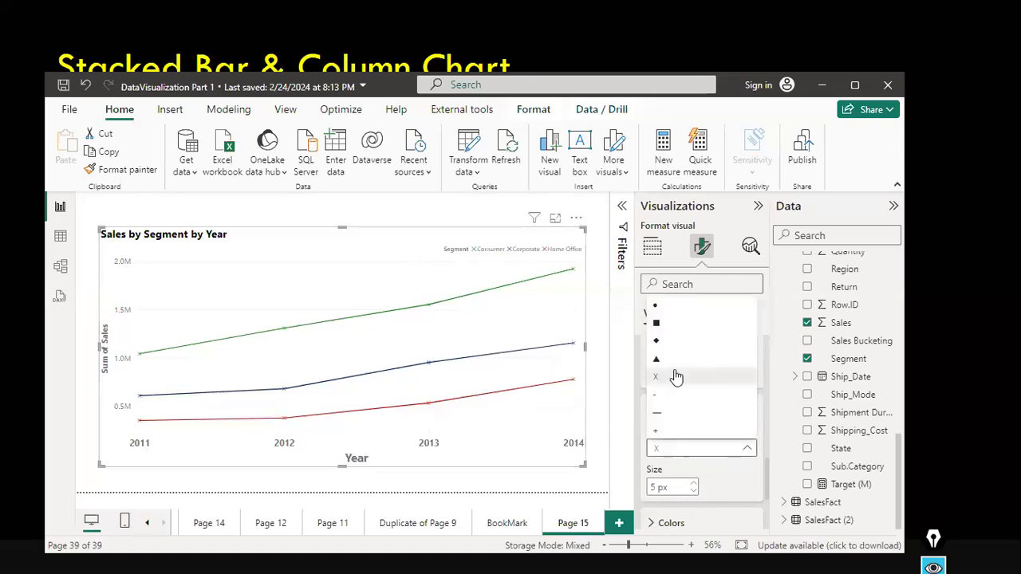
left_click(666, 312)
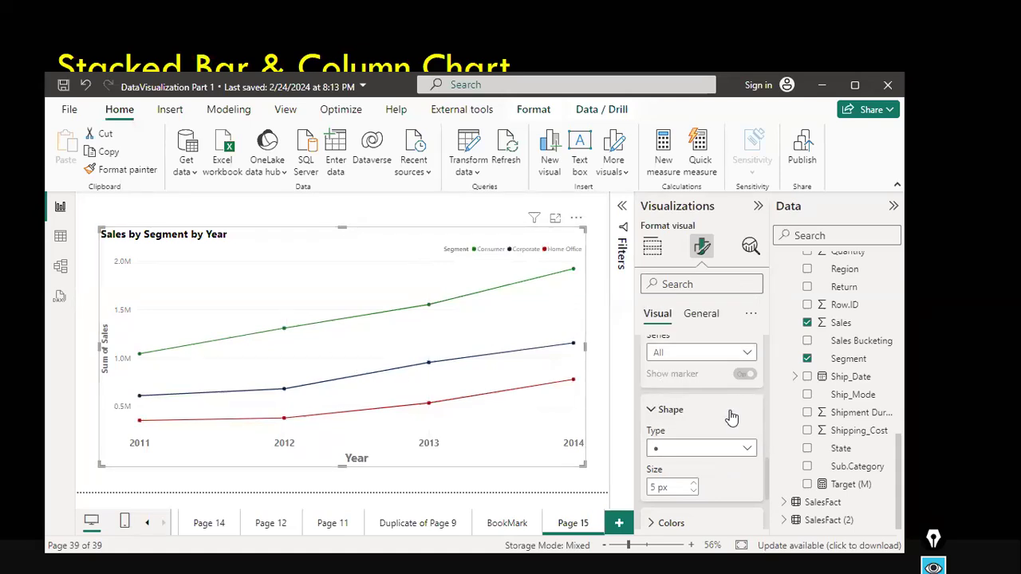
Open and close the plot area background options.
scroll(732, 418, "up", 3)
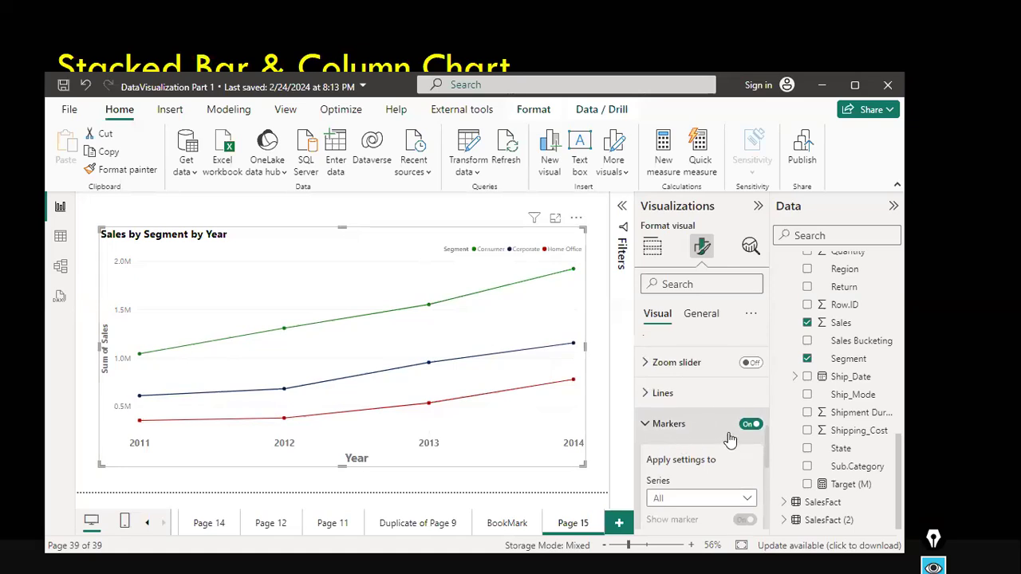
scroll(759, 435, "down", 4)
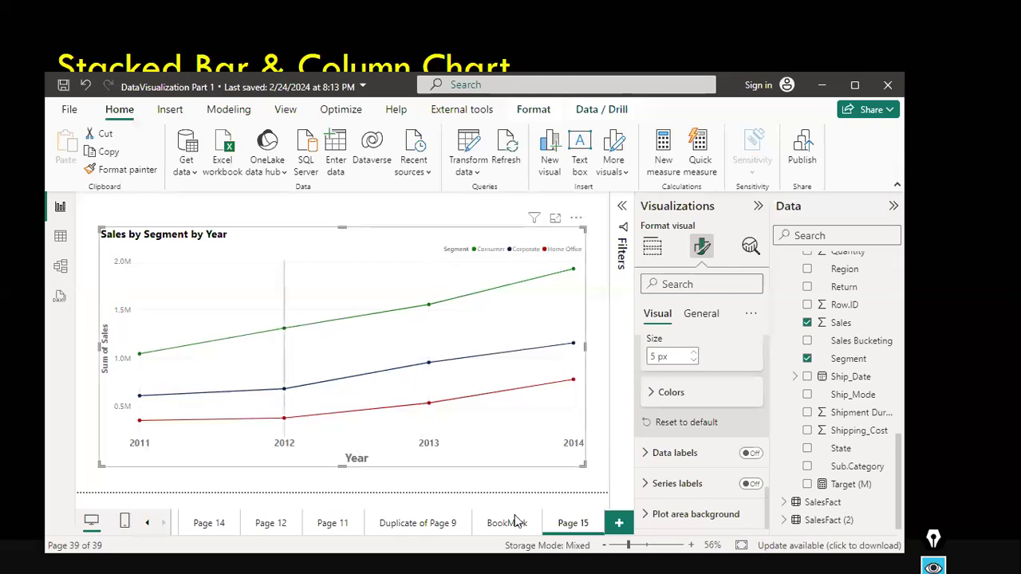
left_click(691, 510)
scroll(692, 493, "down", 2)
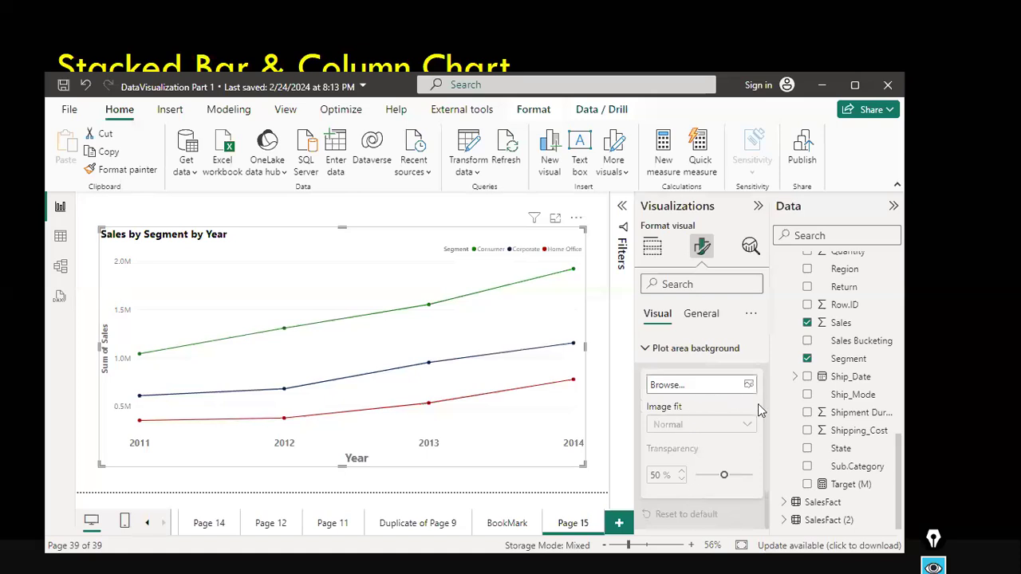
left_click(643, 351)
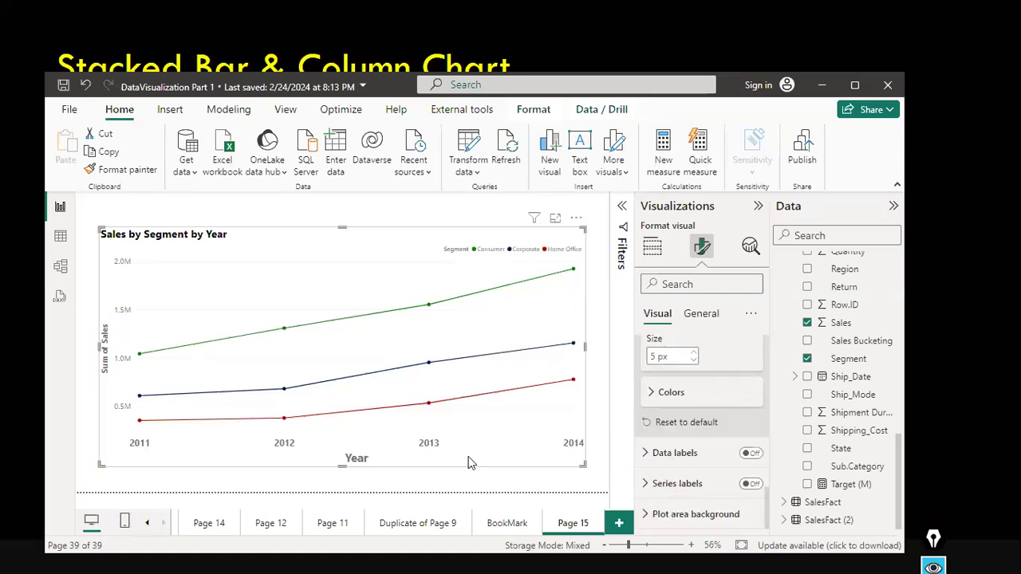
Shrink the line chart and move it to the upper-left corner of the page canvas.
left_click_drag(354, 391, 381, 442)
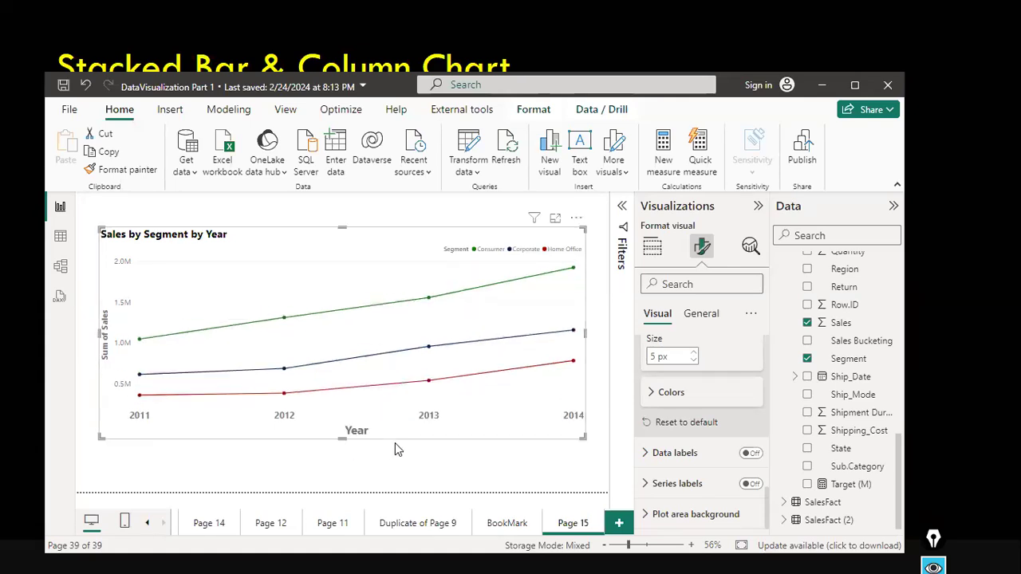
left_click_drag(331, 214, 322, 179)
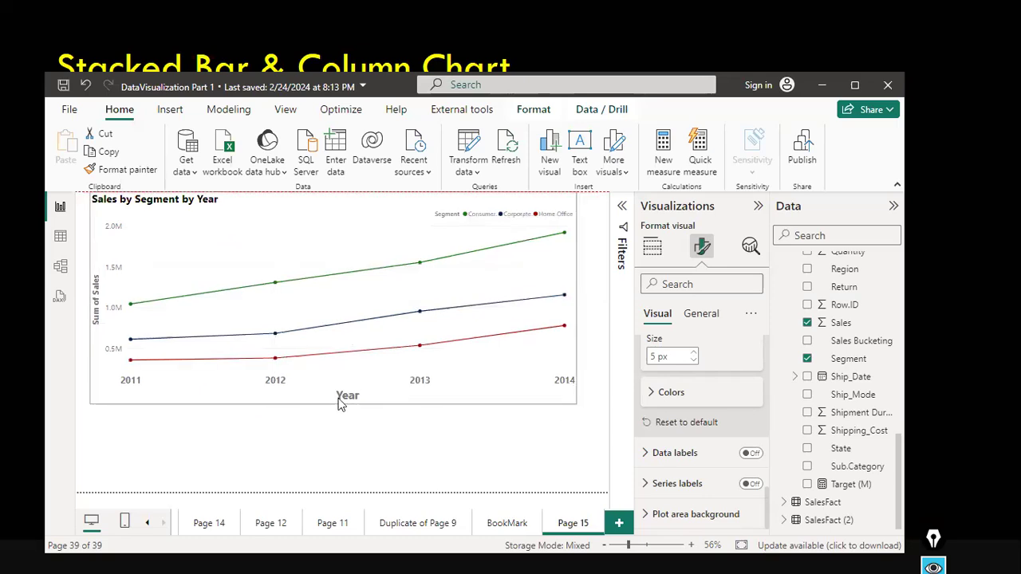
mouse_move(344, 333)
left_mouse_down()
mouse_move(347, 314)
mouse_move(348, 329)
left_mouse_up()
left_click_drag(576, 261, 500, 260)
left_click_drag(479, 310, 445, 332)
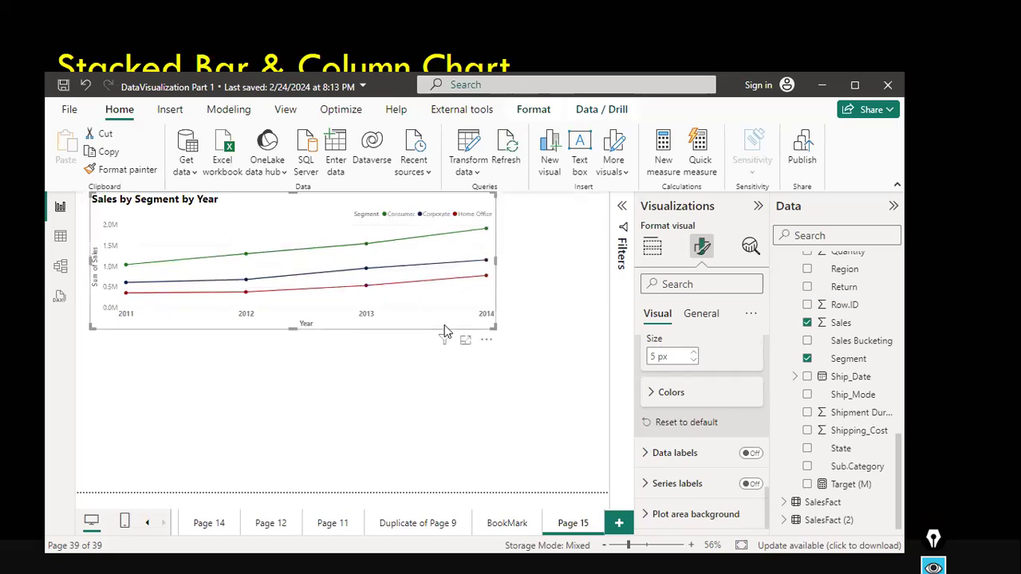
Duplicate the line chart and place the copy below the original.
key("ctrl+c")
key("ctrl+v")
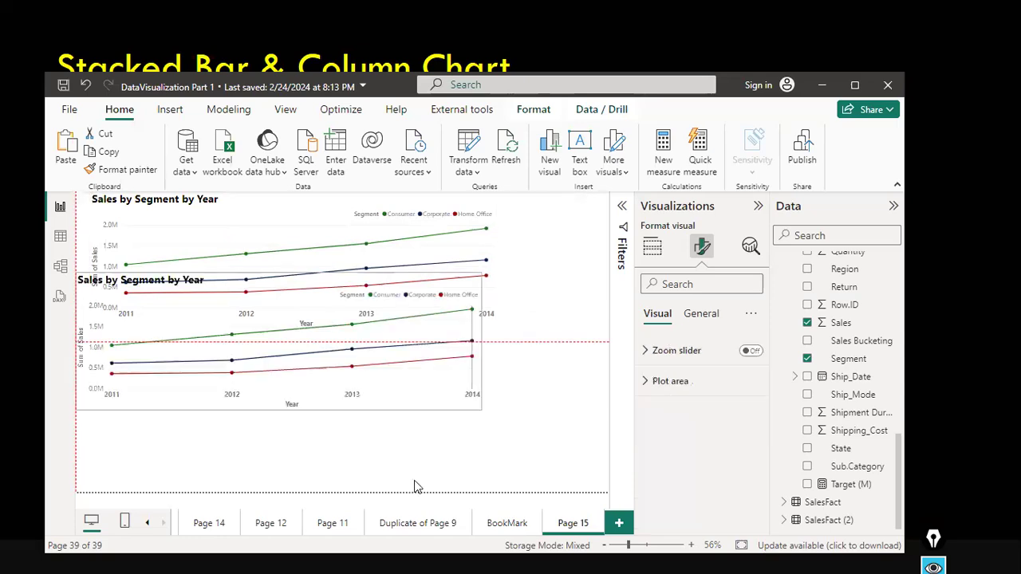
left_click_drag(431, 460, 469, 415)
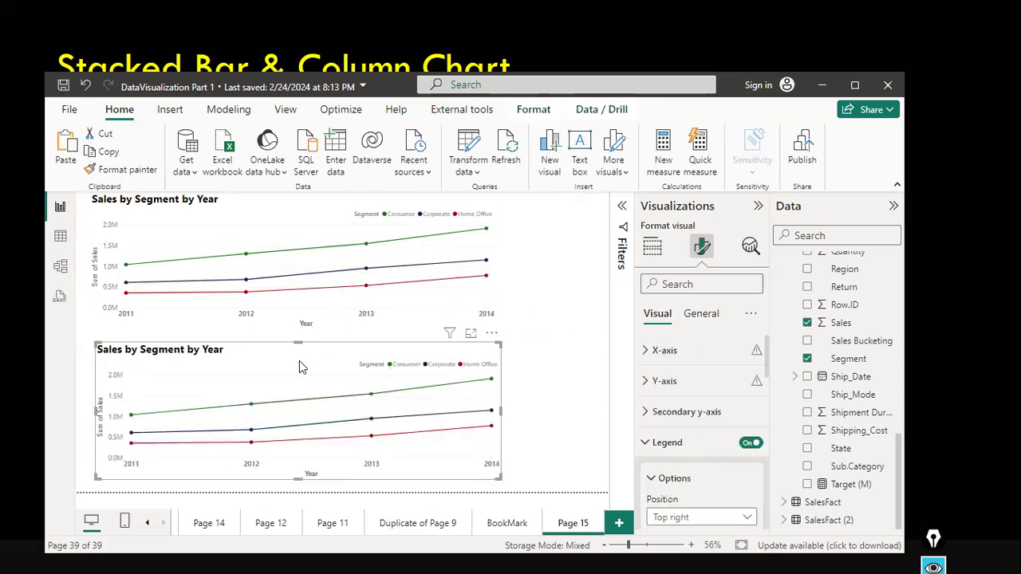
Convert the duplicated chart to an area chart, trying the stacked area chart before returning to area.
left_click(546, 378)
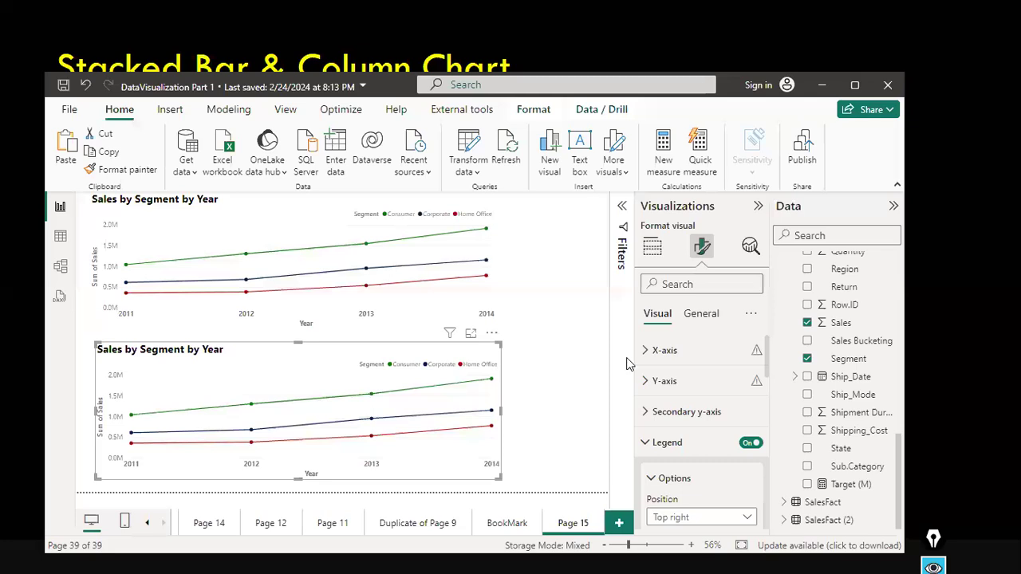
left_click(323, 360)
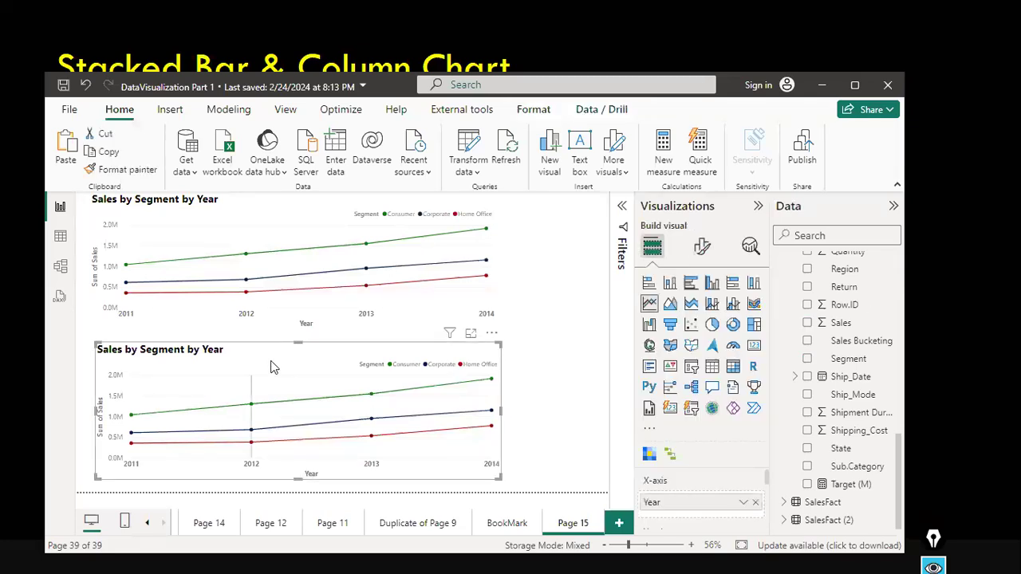
left_click(670, 304)
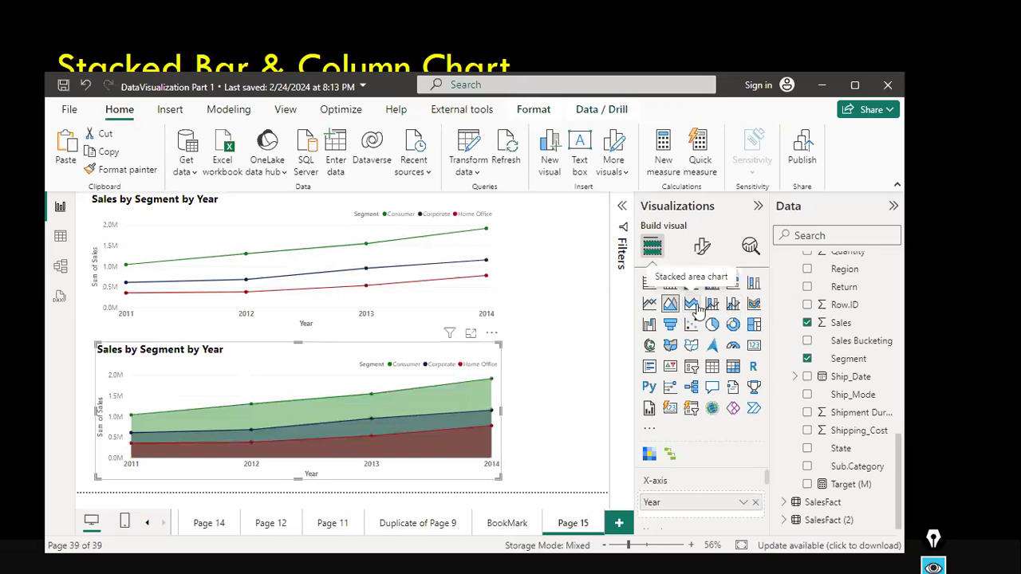
left_click(691, 304)
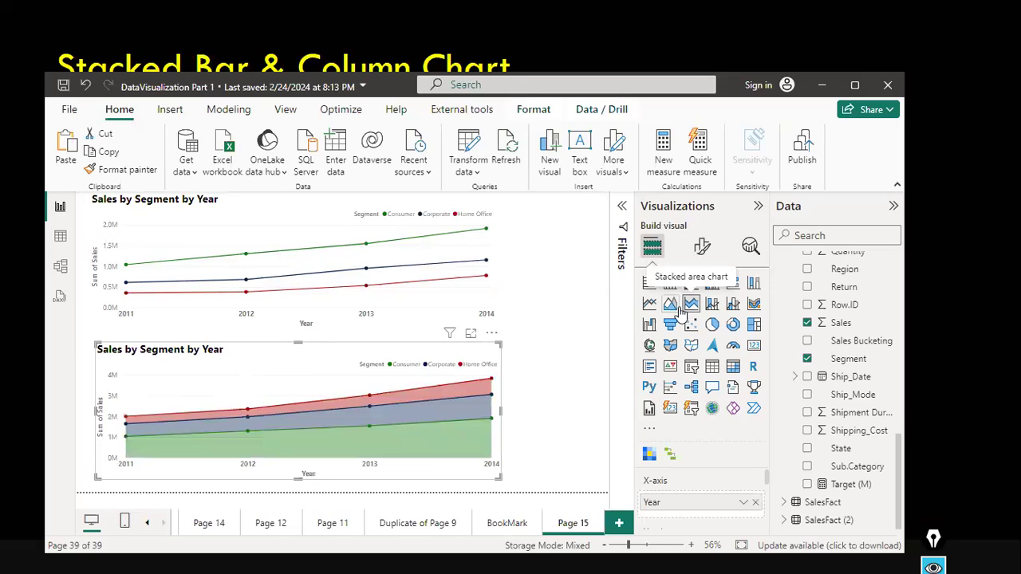
left_click(674, 308)
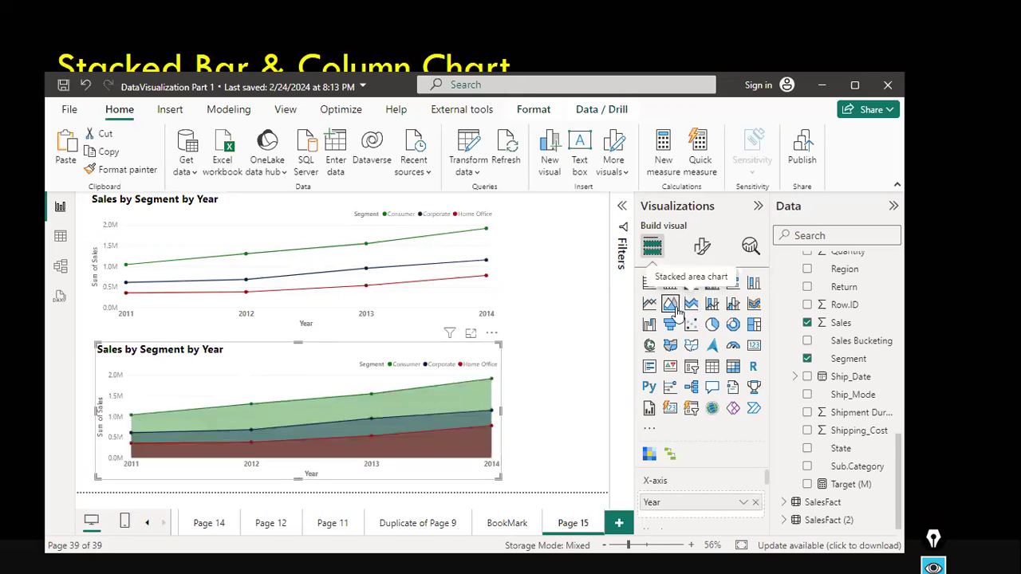
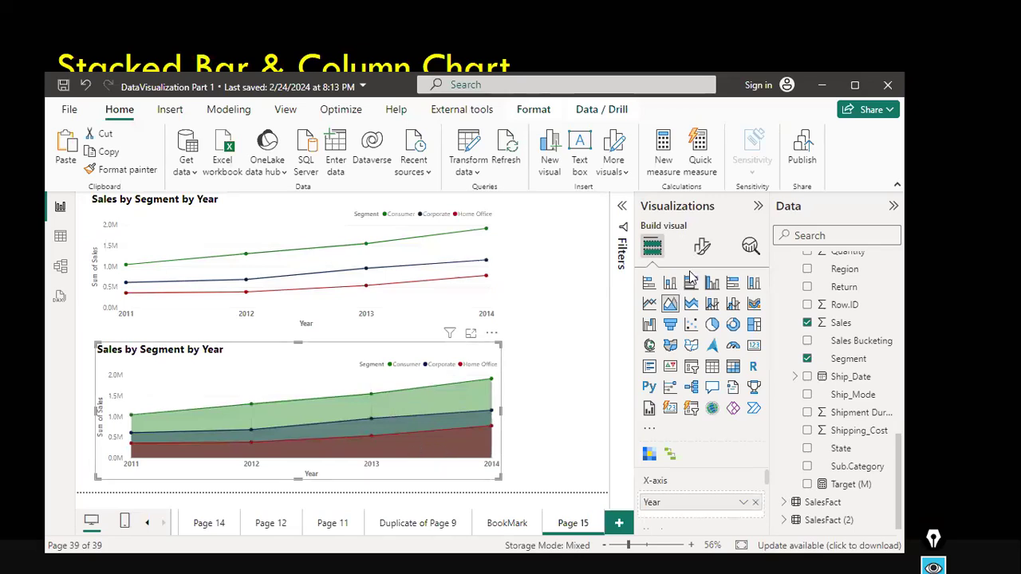
Open the area chart's format options and examine the X-axis, Y-axis and legend settings.
left_click(703, 250)
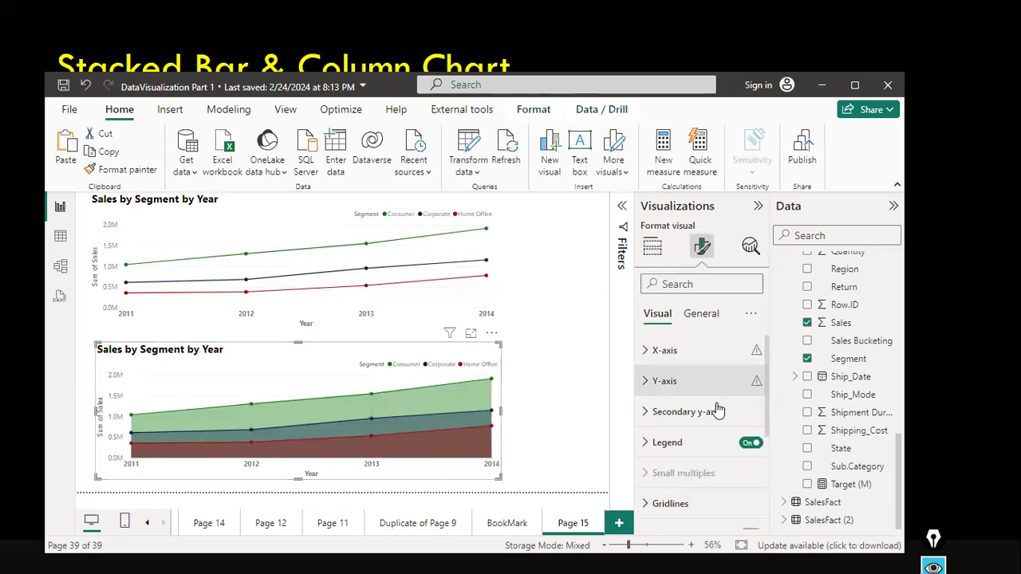
scroll(717, 409, "down", 3)
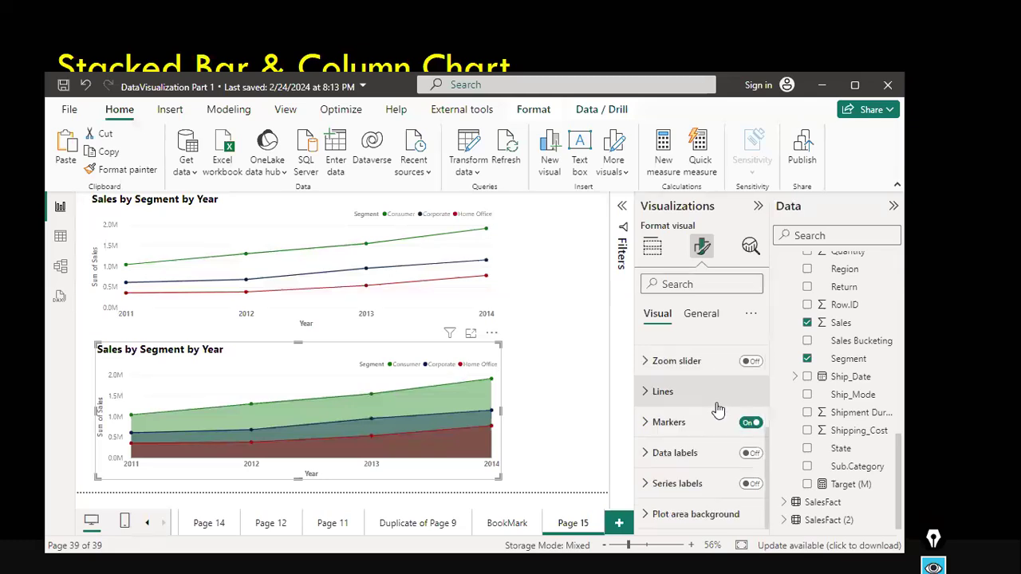
scroll(717, 409, "up", 3)
scroll(702, 409, "up", 2)
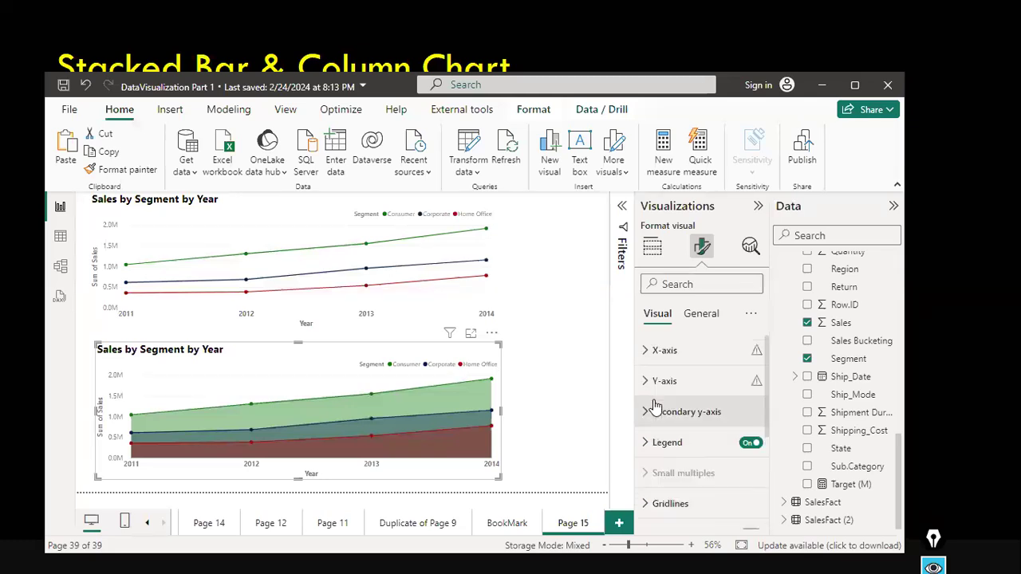
left_click(642, 352)
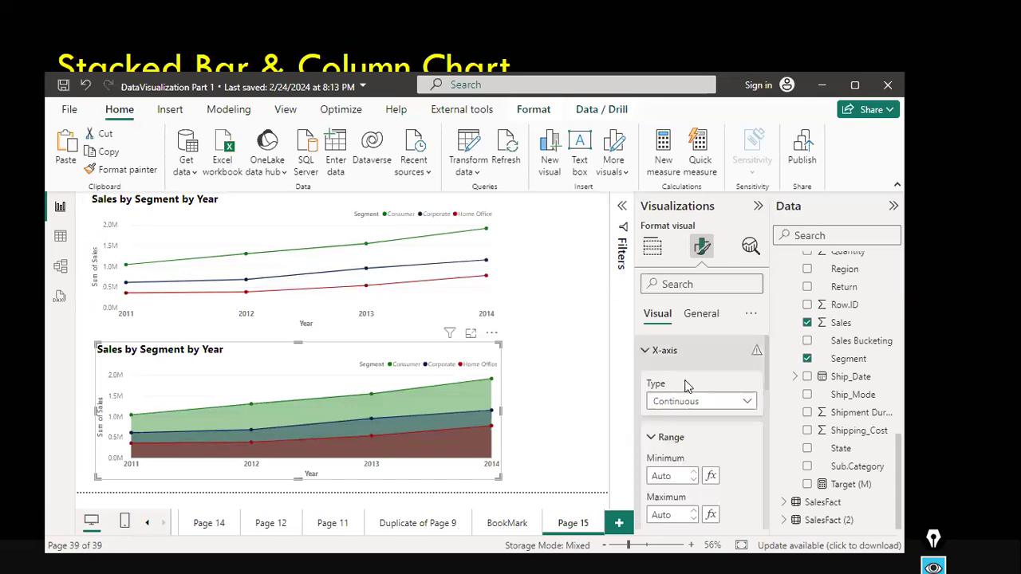
scroll(678, 383, "down", 3)
scroll(656, 428, "down", 1)
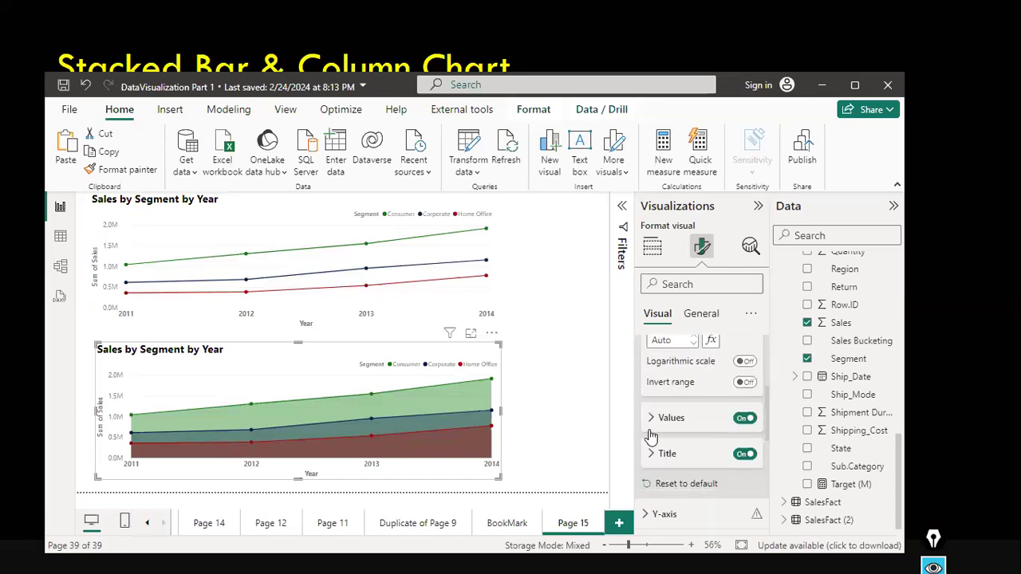
scroll(650, 434, "down", 2)
left_click(650, 434)
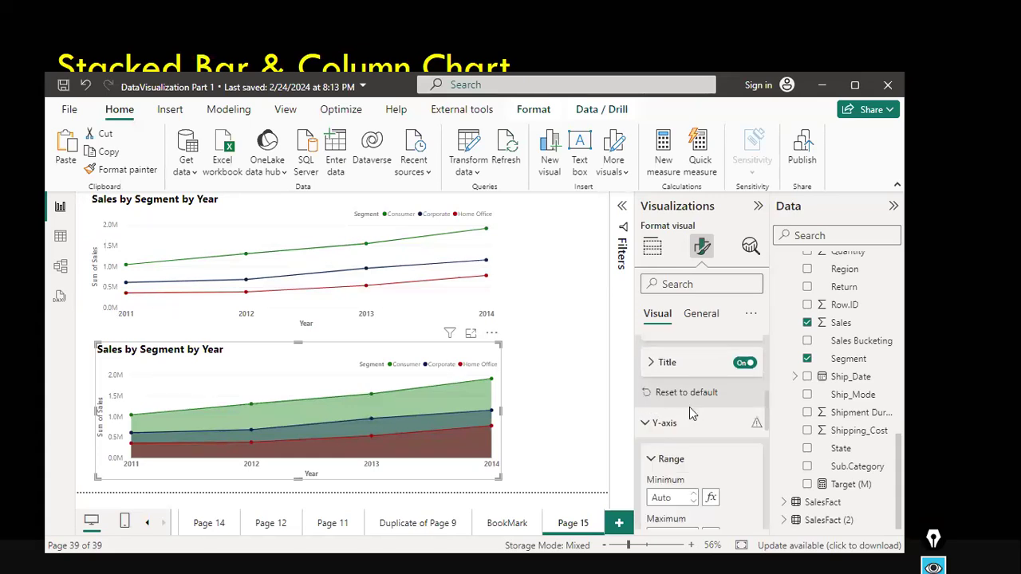
scroll(690, 414, "down", 3)
scroll(690, 409, "down", 3)
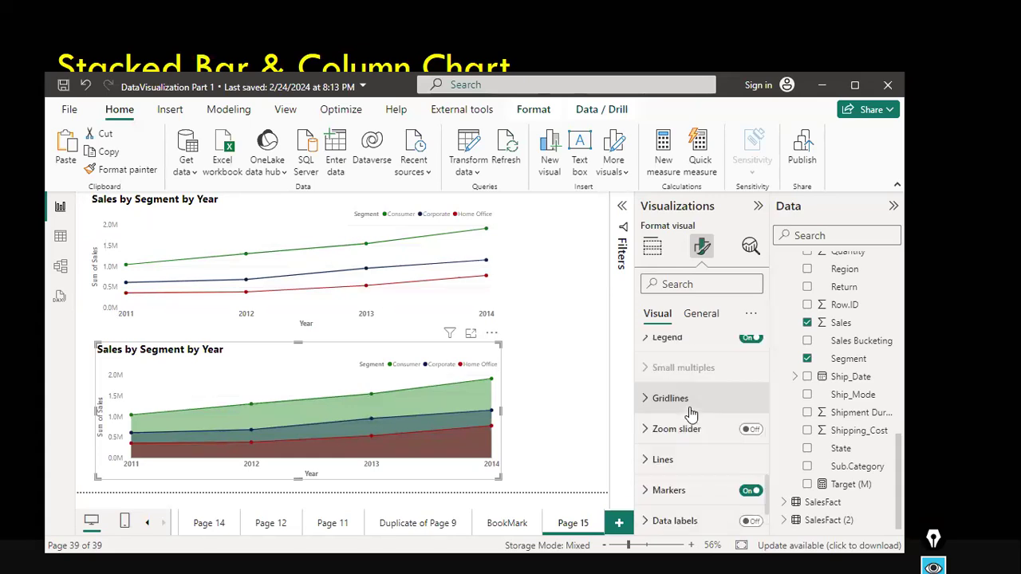
scroll(691, 414, "down", 1)
scroll(676, 388, "up", 2)
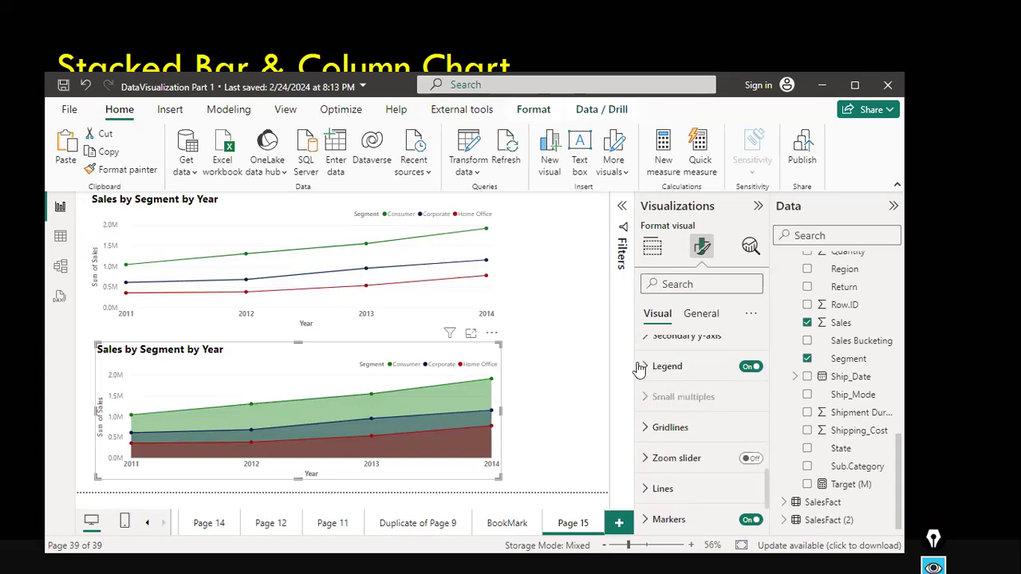
left_click(651, 374)
scroll(672, 400, "down", 2)
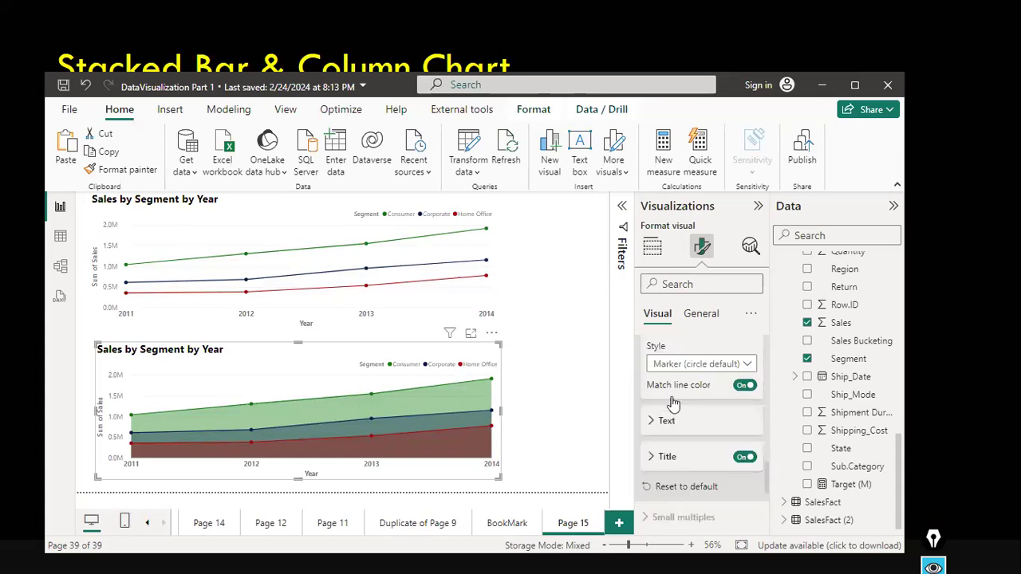
scroll(672, 399, "down", 2)
scroll(666, 443, "down", 2)
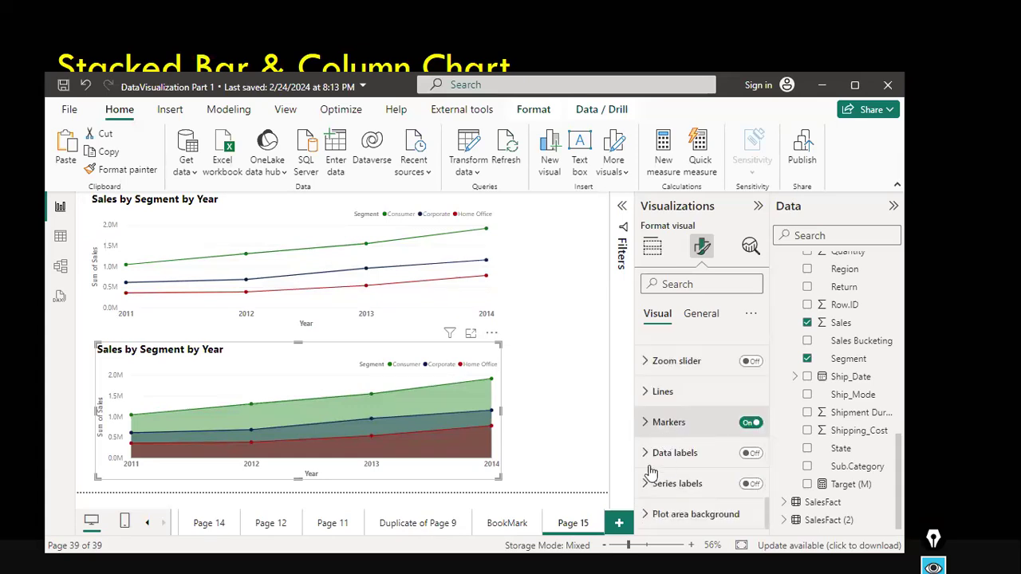
Turn on data labels for the area chart and set the label density to 66%.
left_click(751, 453)
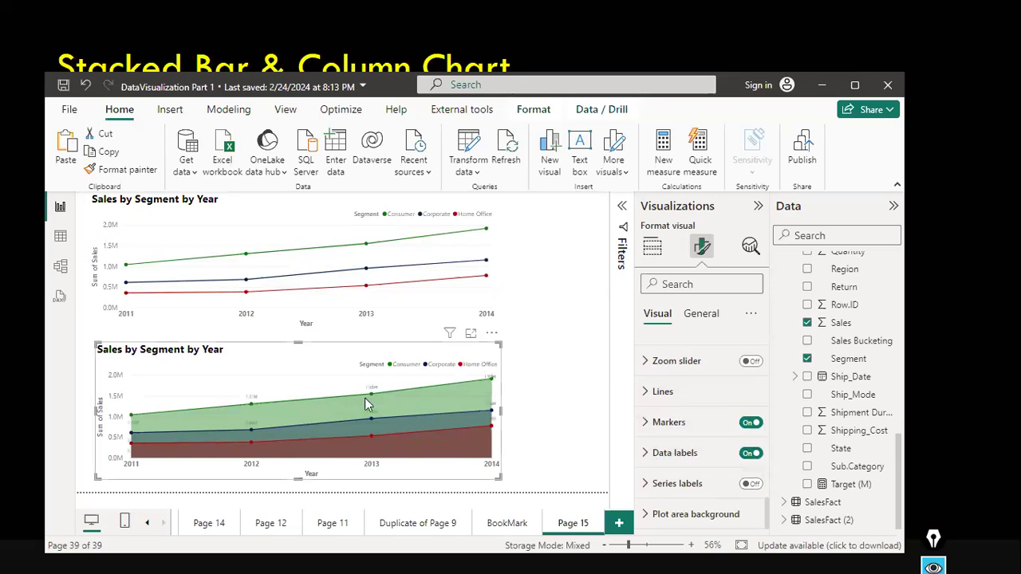
left_click(645, 453)
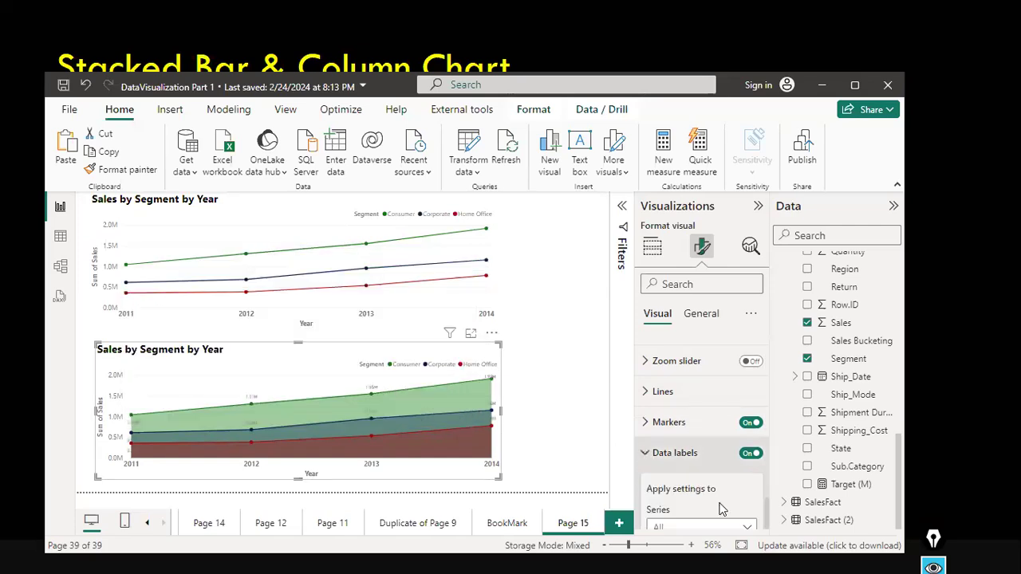
scroll(722, 509, "down", 2)
scroll(723, 467, "down", 2)
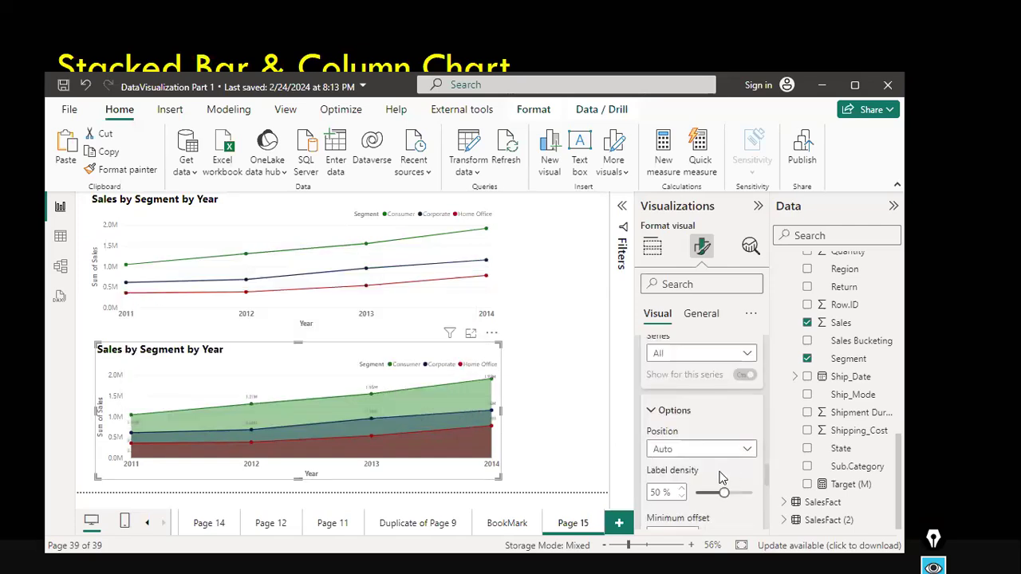
scroll(722, 477, "down", 2)
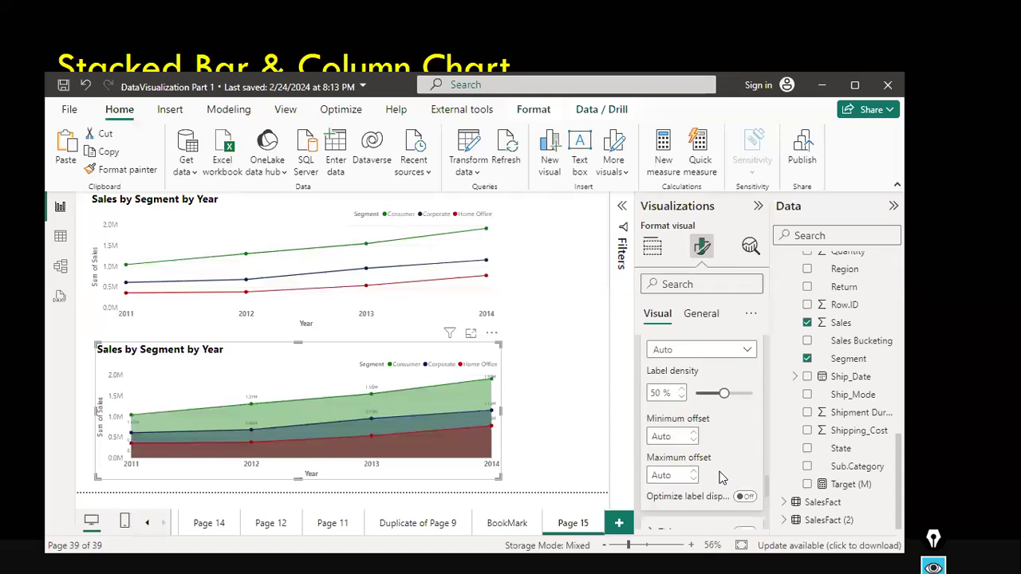
scroll(722, 477, "up", 1)
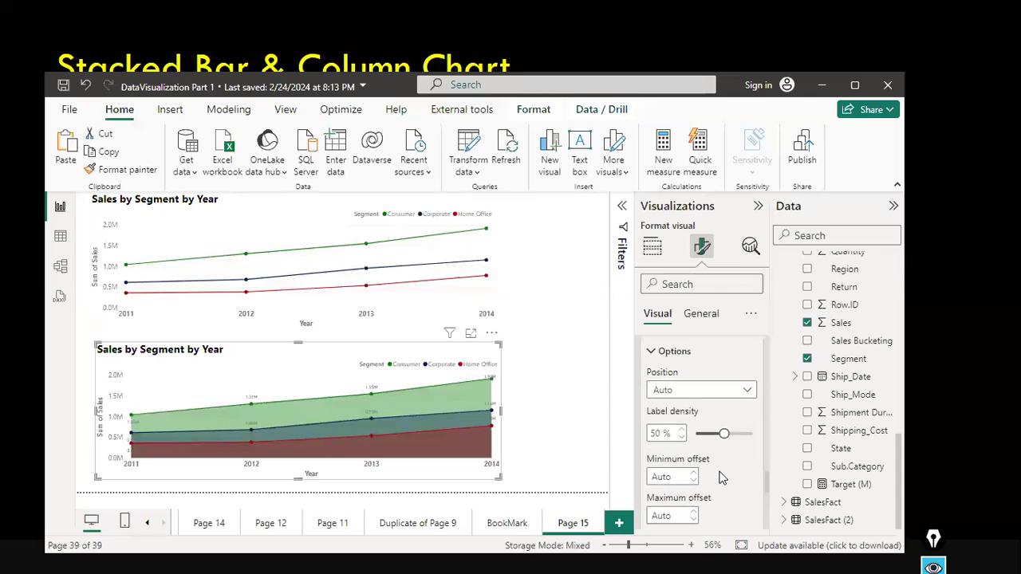
double_click(682, 431)
double_click(682, 431)
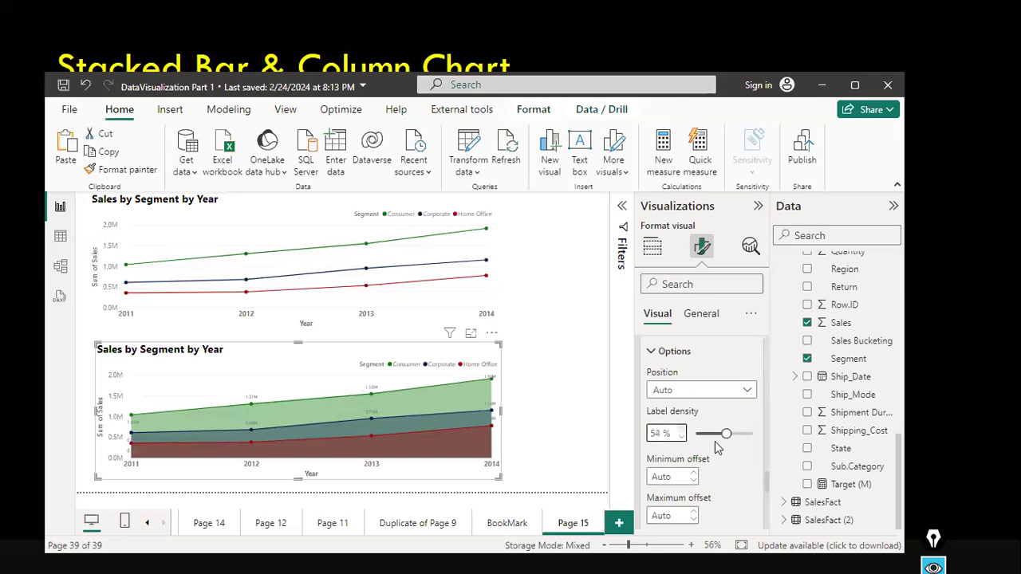
left_click_drag(727, 434, 732, 433)
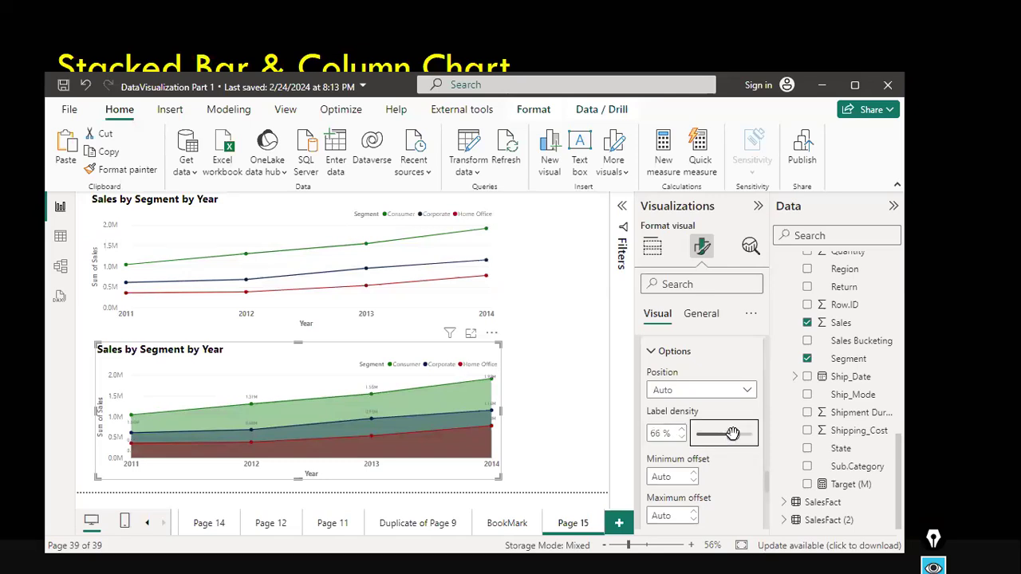
Turn on optimized label display for the data labels.
scroll(683, 482, "down", 1)
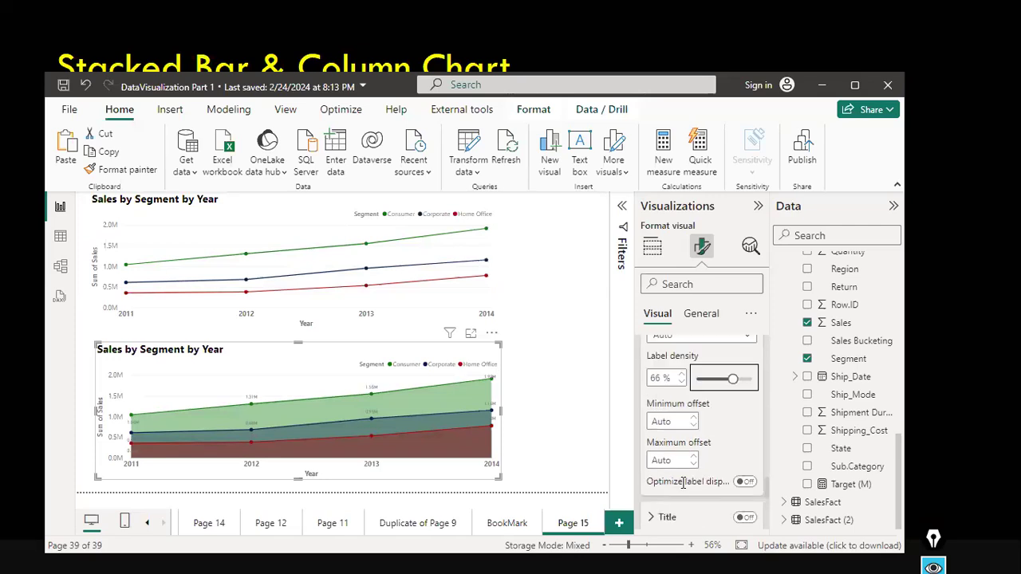
left_click(748, 480)
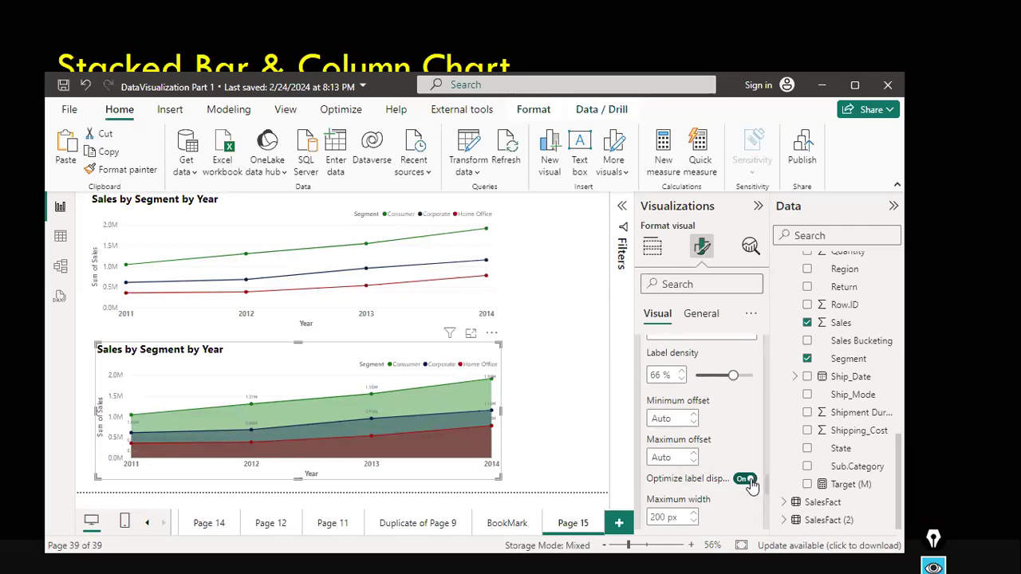
left_click(692, 515)
left_click(693, 514)
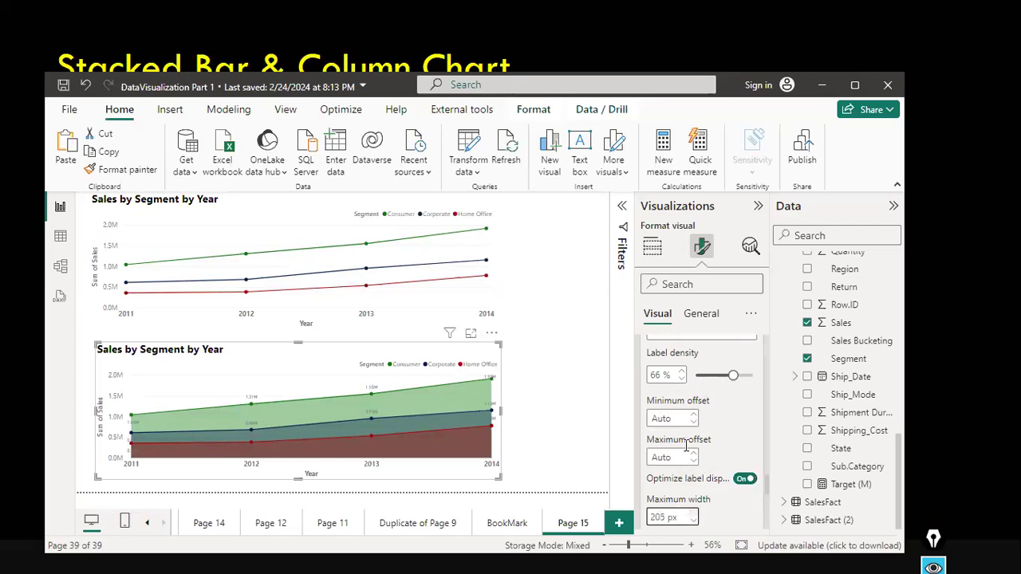
Widen the area chart by stretching its right edge, then clear the cross-highlight on the charts.
left_click(516, 419)
left_click(487, 407)
left_click_drag(502, 420, 588, 418)
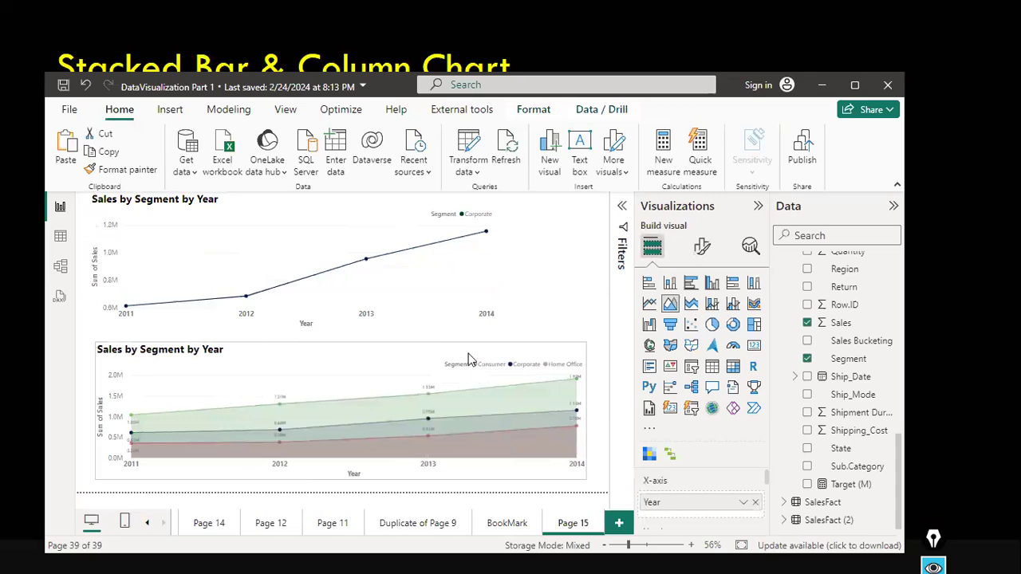
left_click(463, 283)
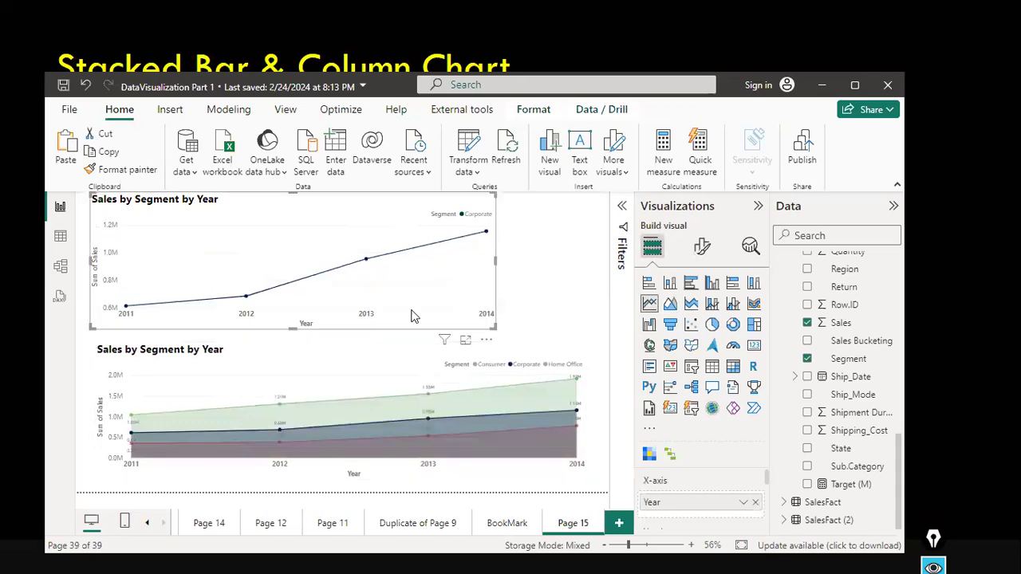
left_click(423, 372)
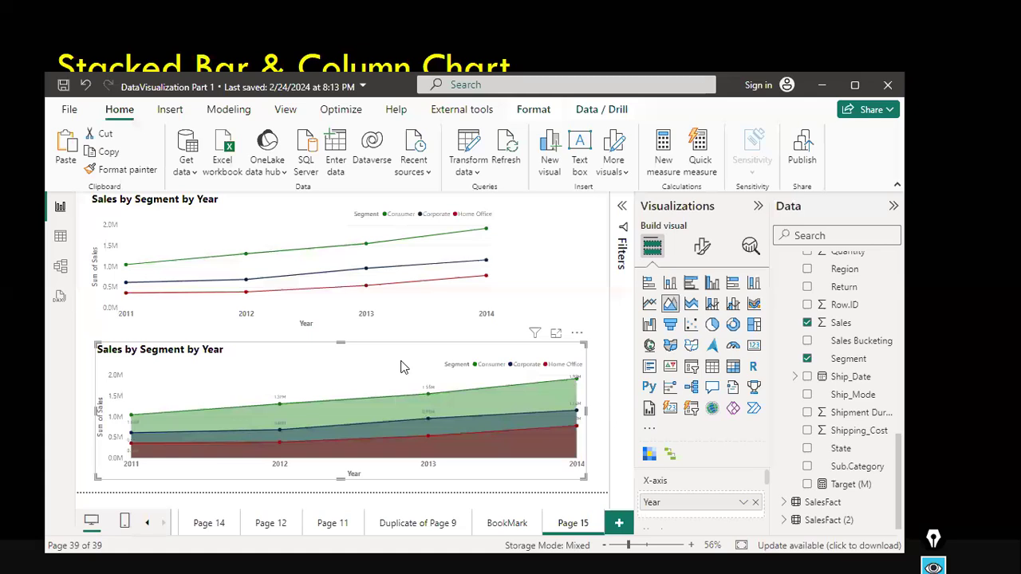
Examine the area chart's general title settings and return to the visual format options.
left_click(701, 248)
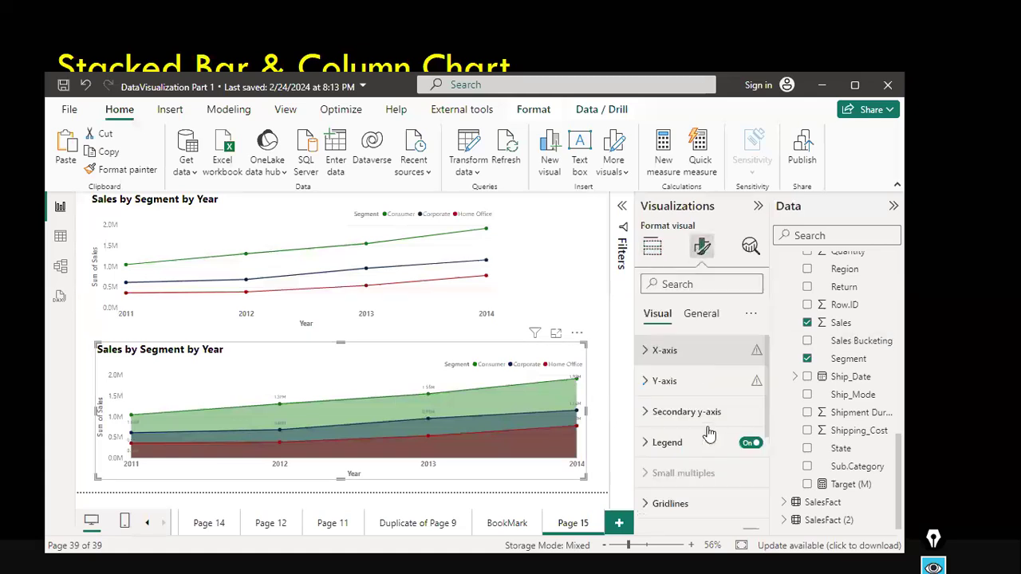
scroll(709, 433, "down", 1)
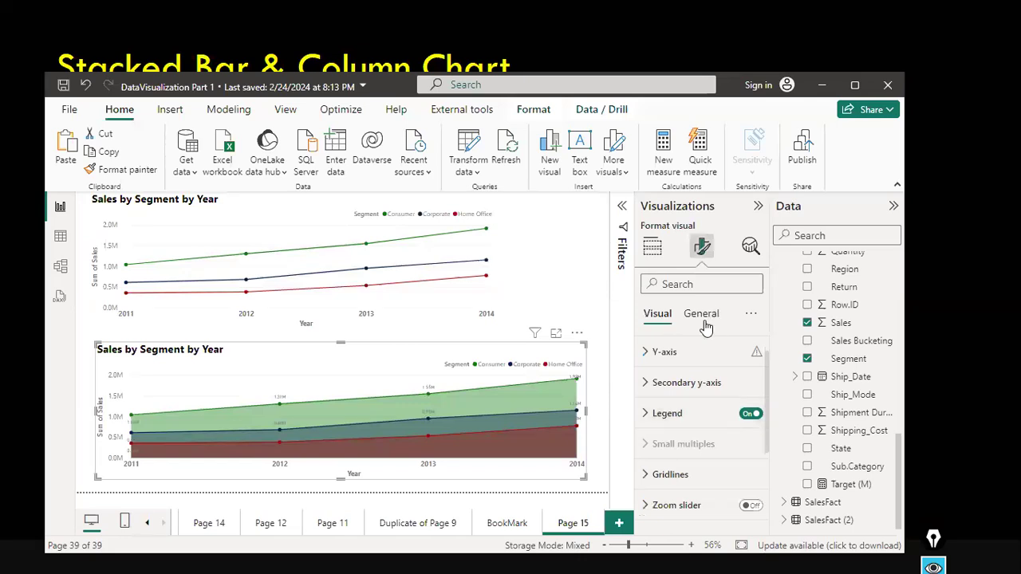
left_click(701, 315)
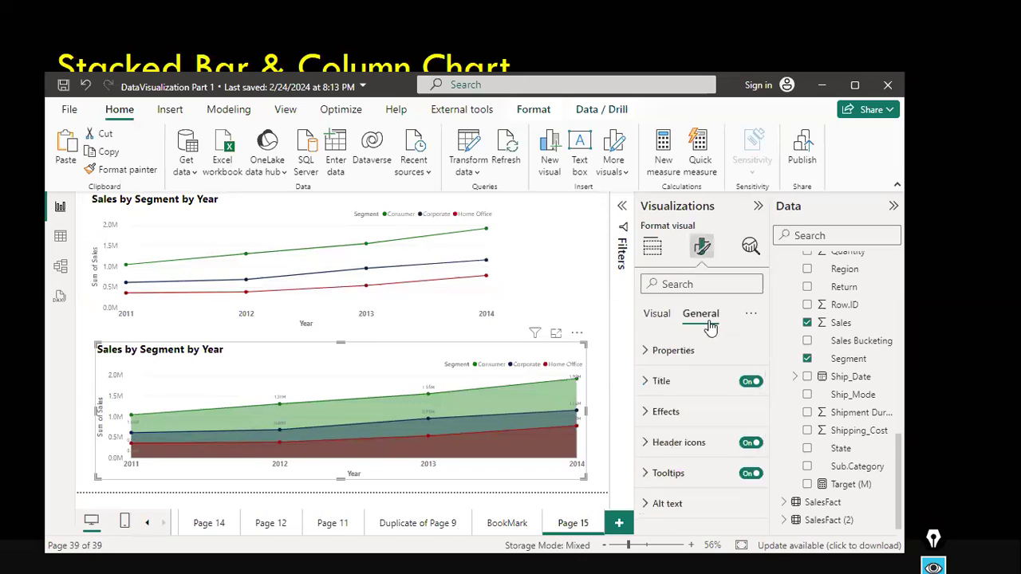
left_click(652, 381)
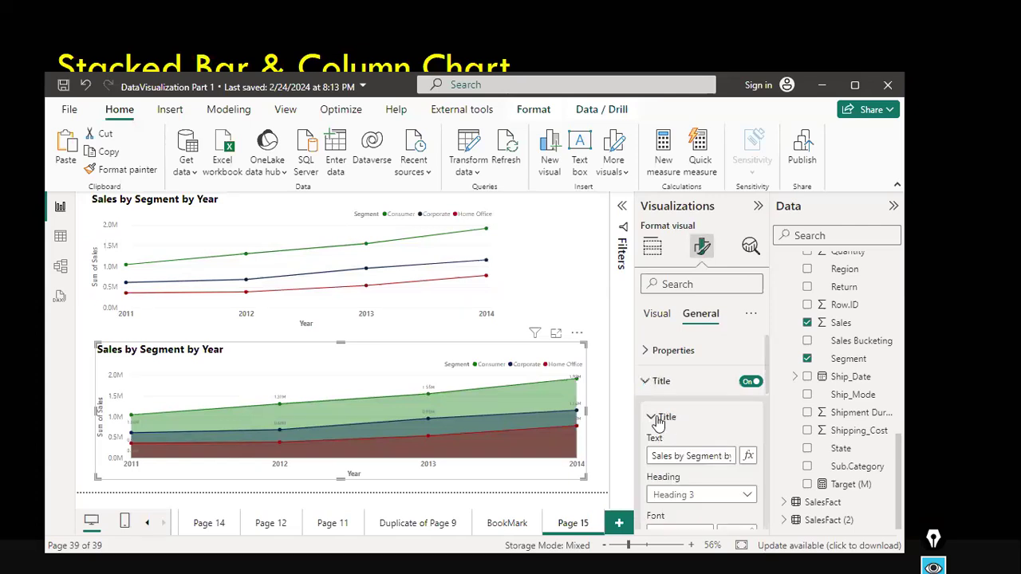
left_click(656, 421)
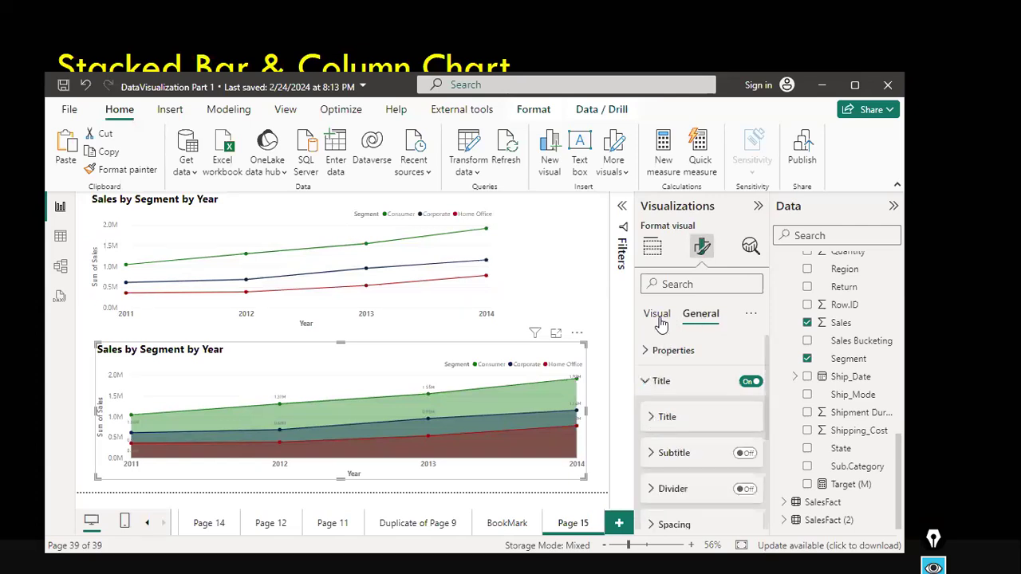
left_click(657, 316)
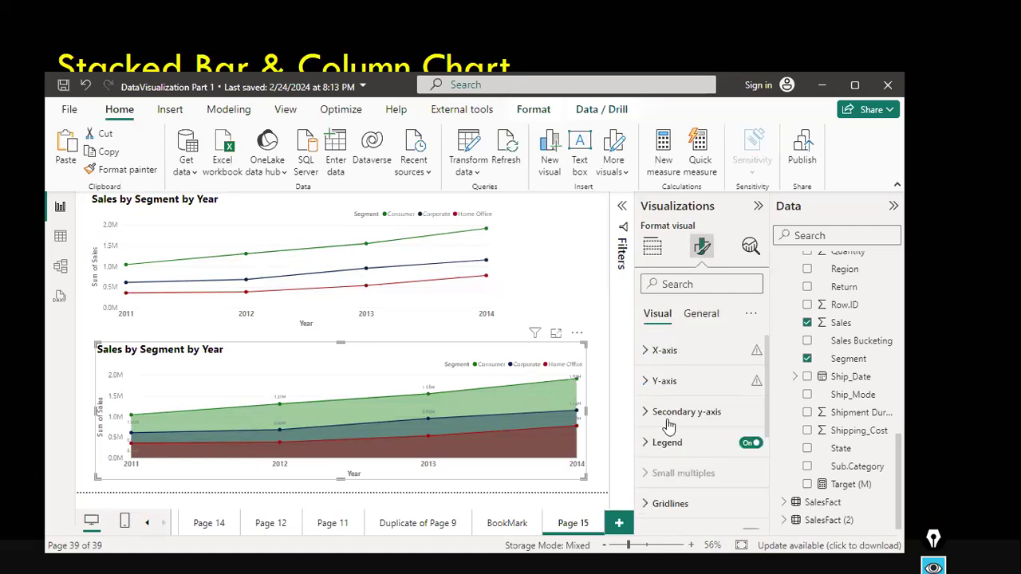
Toggle the horizontal gridlines off and back on, and the vertical gridlines on and back off.
scroll(686, 454, "down", 2)
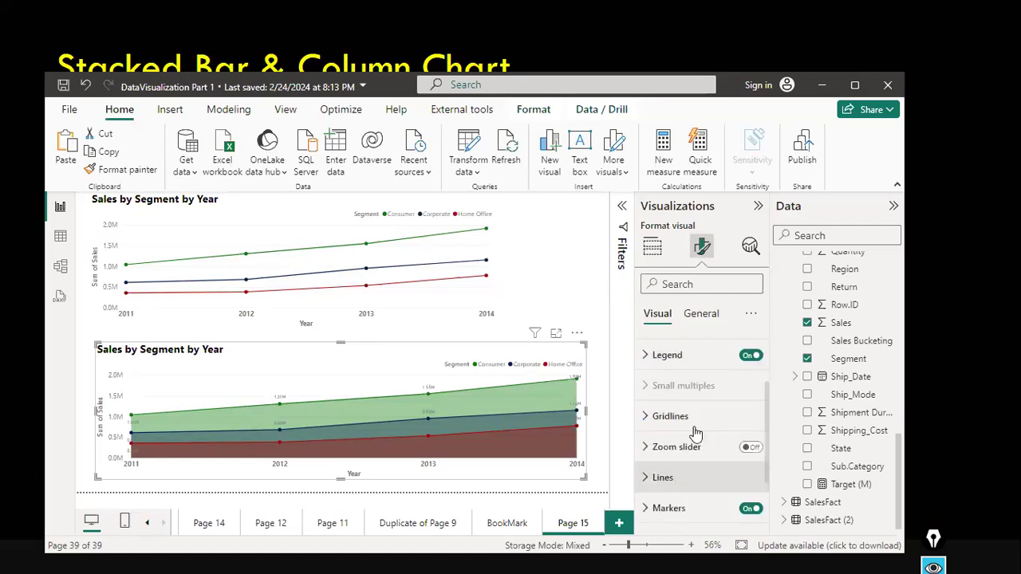
left_click(646, 423)
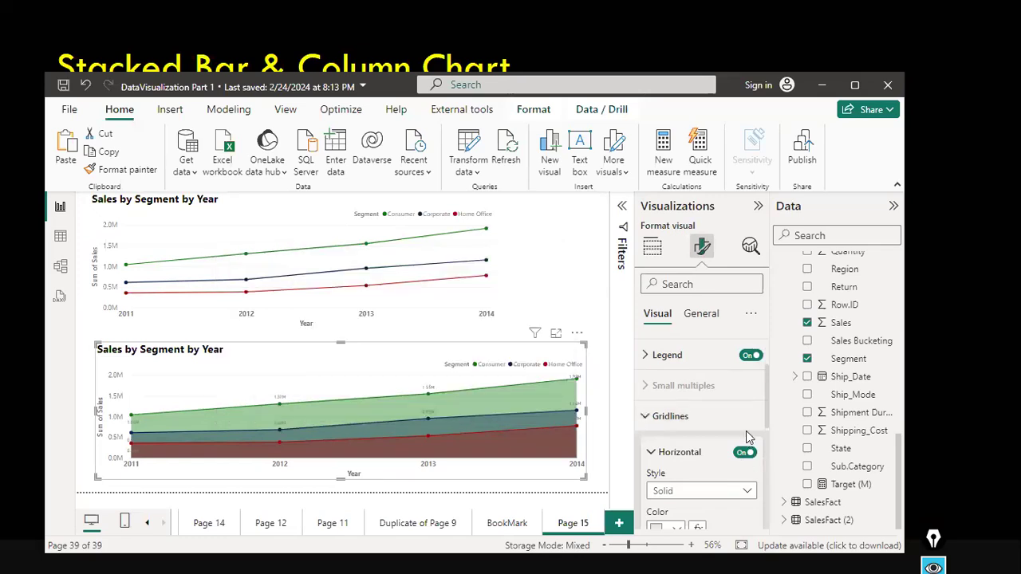
scroll(746, 443, "down", 1)
left_click(744, 424)
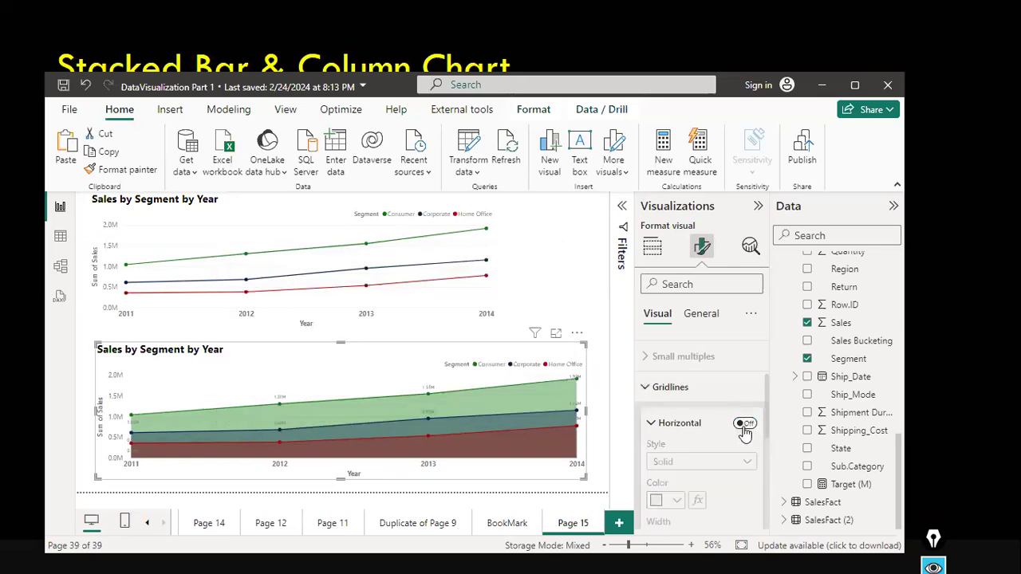
left_click(745, 424)
scroll(742, 453, "down", 3)
scroll(741, 453, "down", 2)
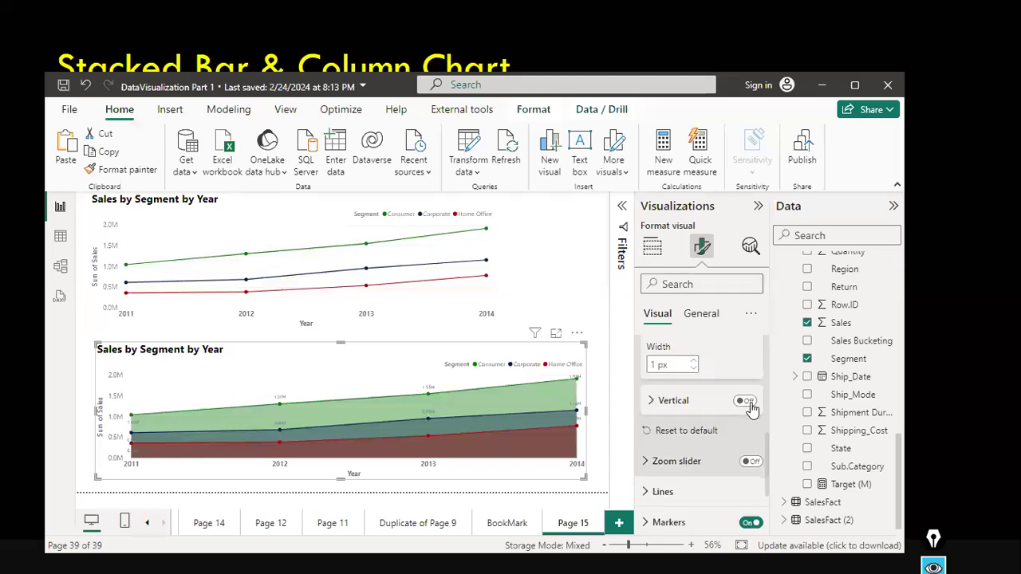
left_click(748, 403)
left_click(744, 404)
Expand the area chart's Lines settings and look through its Shape and Colors options.
scroll(734, 447, "down", 2)
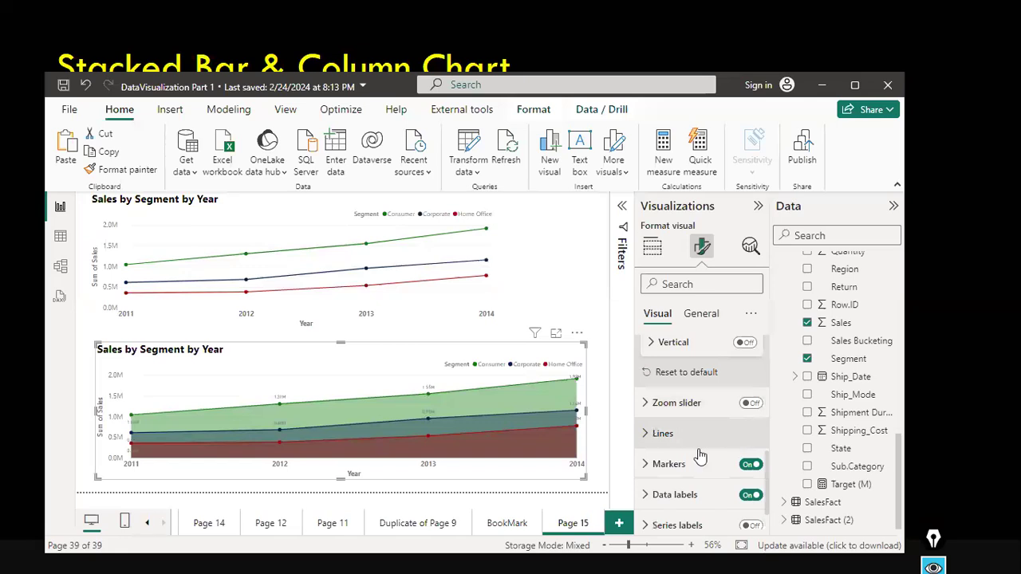
left_click(644, 435)
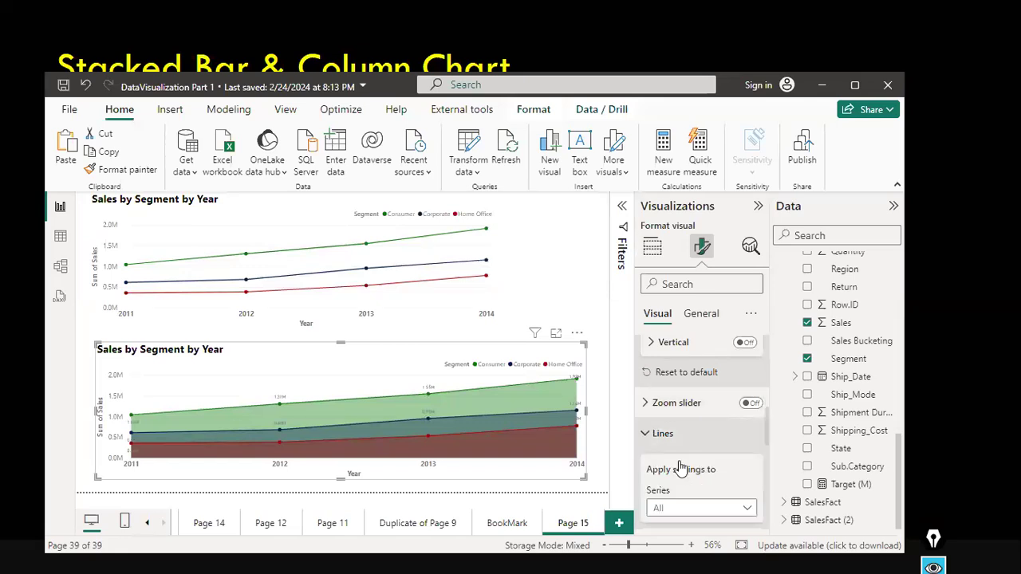
scroll(679, 464, "down", 2)
scroll(679, 462, "down", 3)
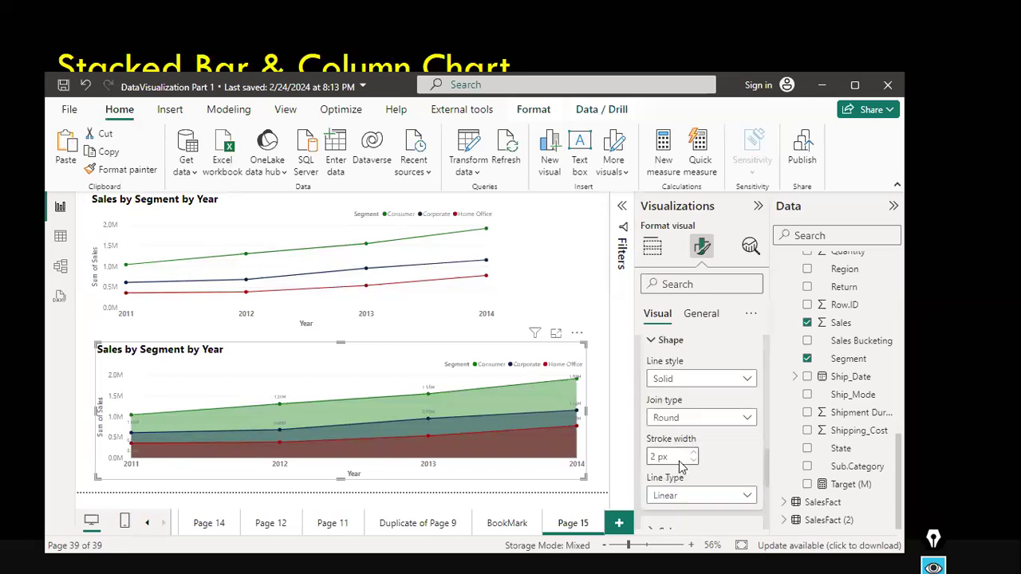
scroll(681, 467, "down", 2)
scroll(654, 367, "down", 2)
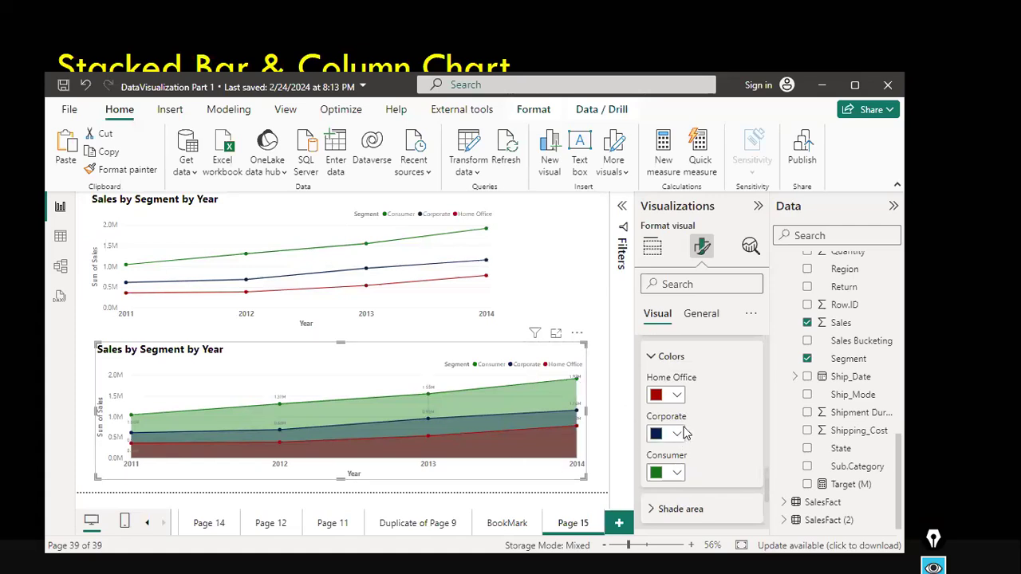
scroll(684, 433, "up", 2)
scroll(684, 433, "up", 1)
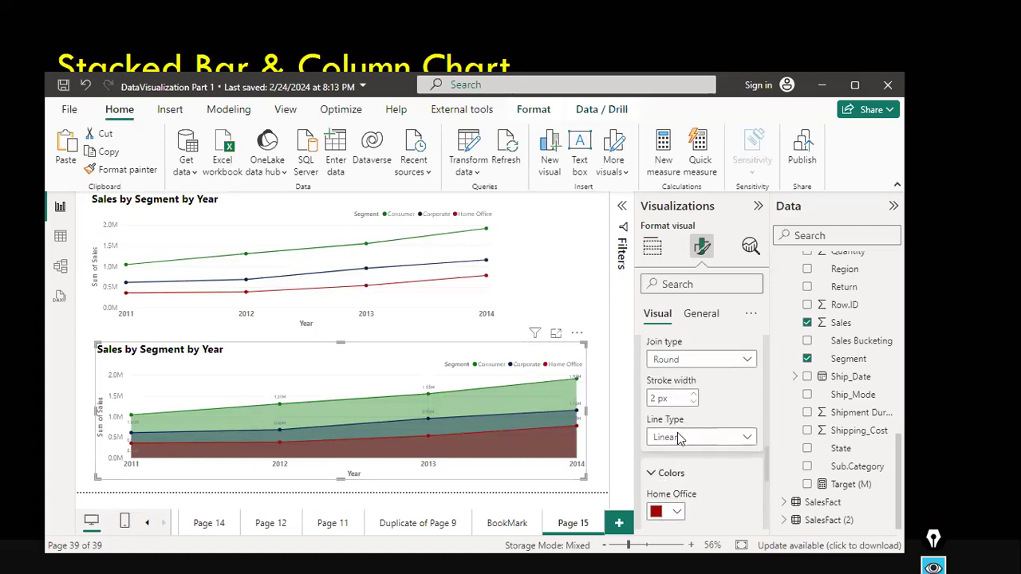
Try the Smooth and Step line types on the area chart, then return it to Linear.
left_click(680, 438)
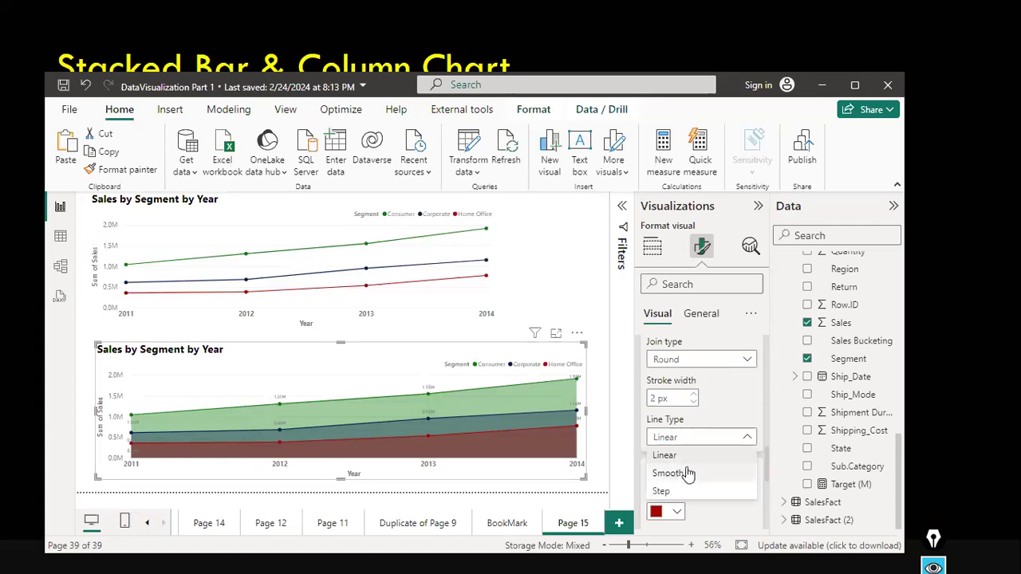
left_click(677, 474)
left_click(692, 438)
left_click(679, 488)
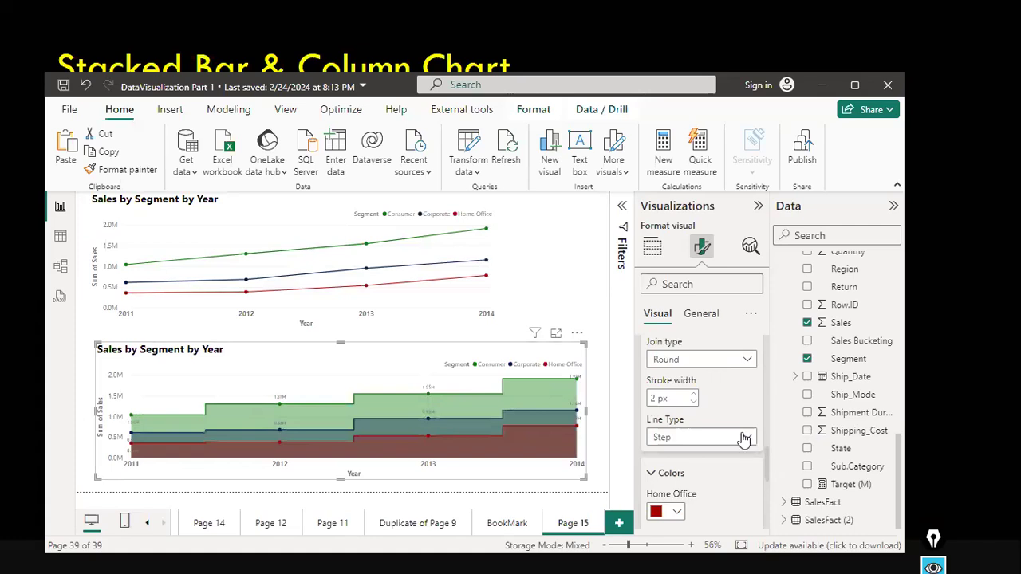
left_click(701, 438)
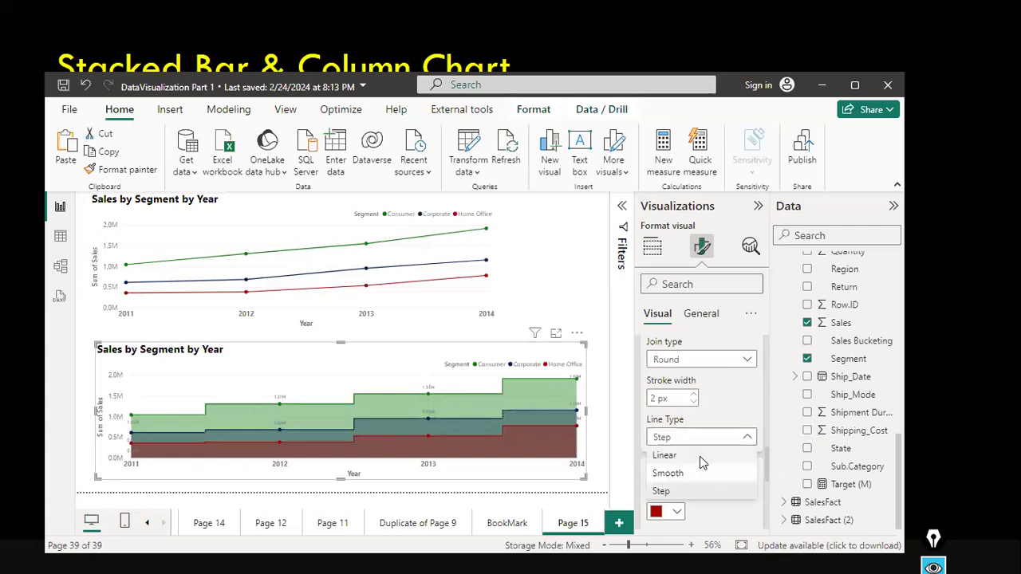
left_click(701, 456)
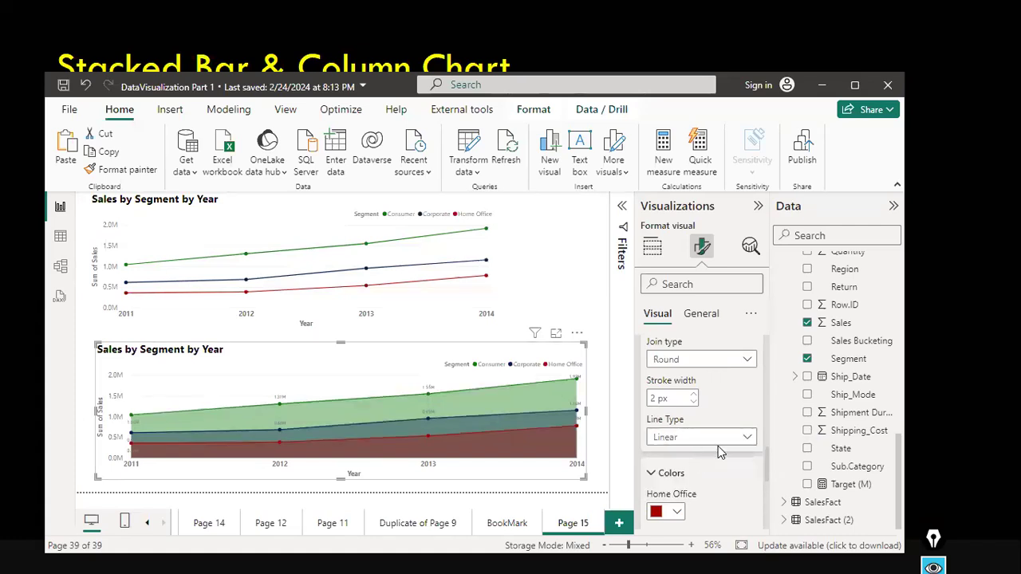
Switch the area chart's line type to Step once more and back to Linear.
scroll(718, 446, "down", 2)
scroll(739, 414, "up", 1)
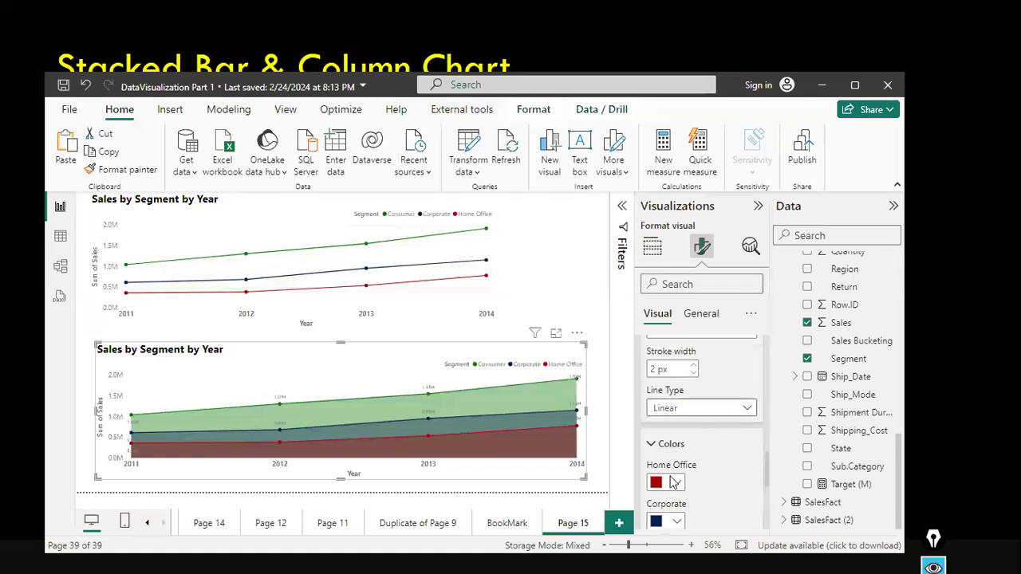
left_click(739, 409)
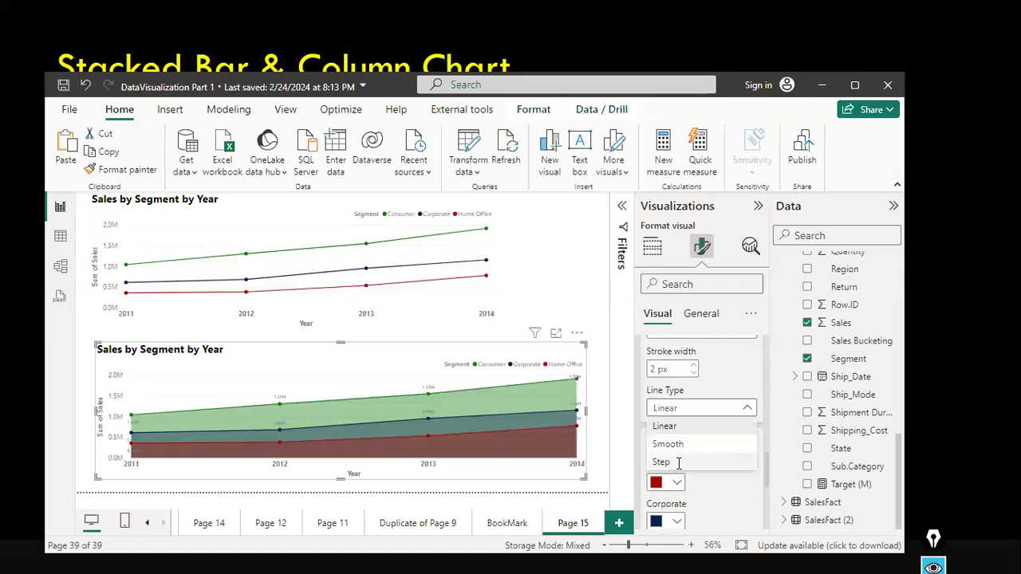
left_click(678, 462)
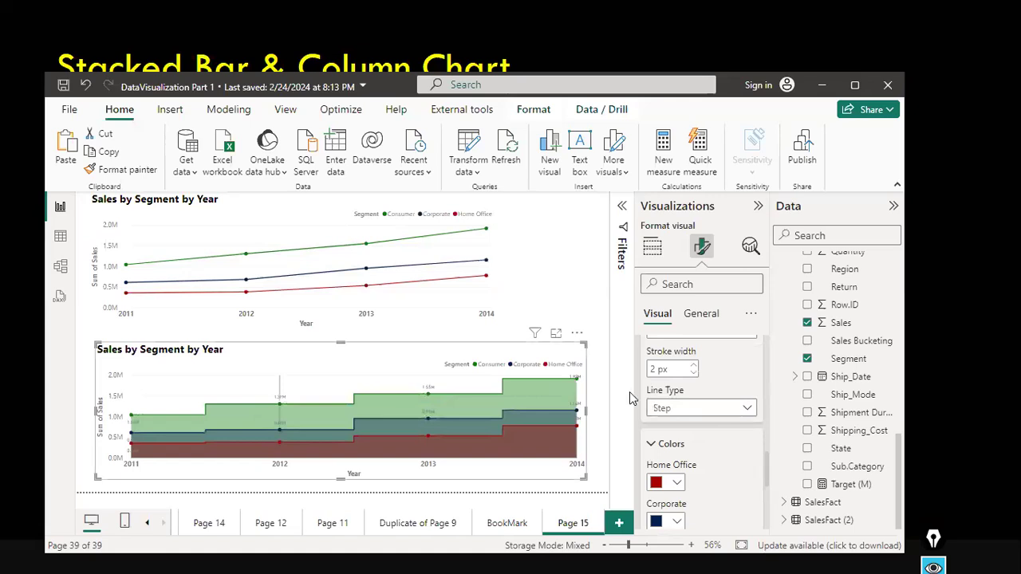
left_click(706, 408)
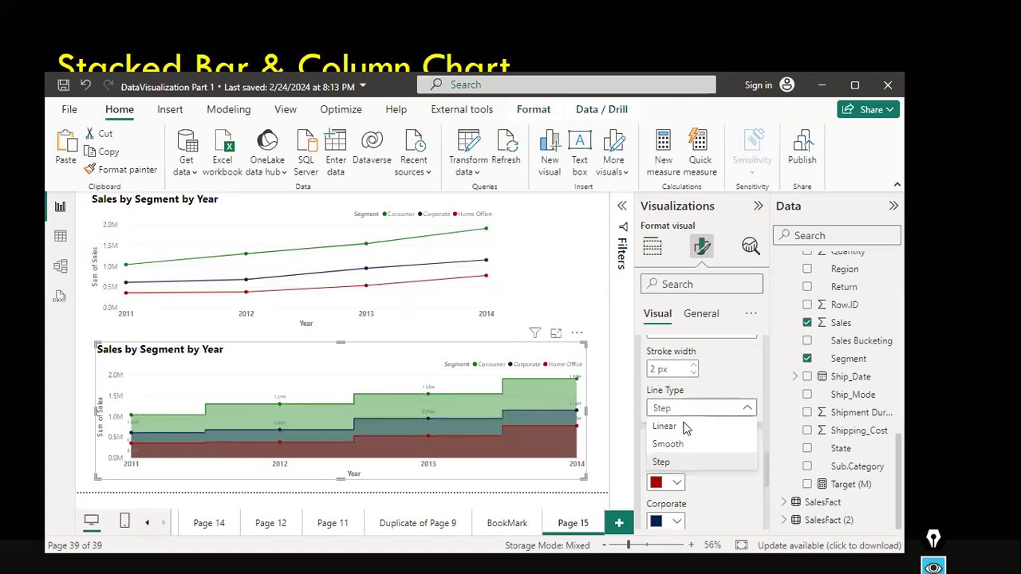
left_click(684, 428)
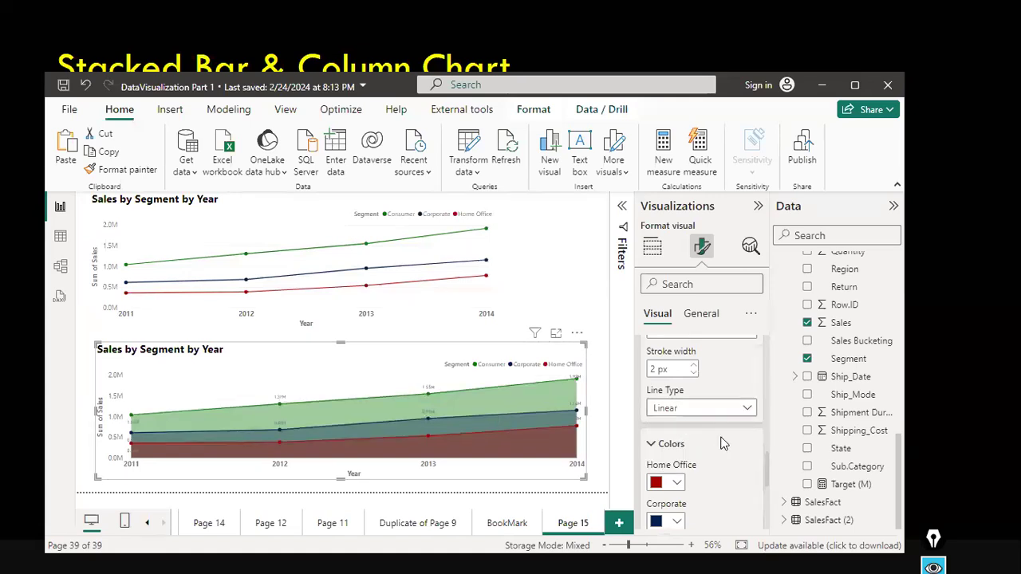
Expand Shade area and set the area transparency to about 31%.
scroll(723, 443, "down", 3)
scroll(723, 443, "down", 2)
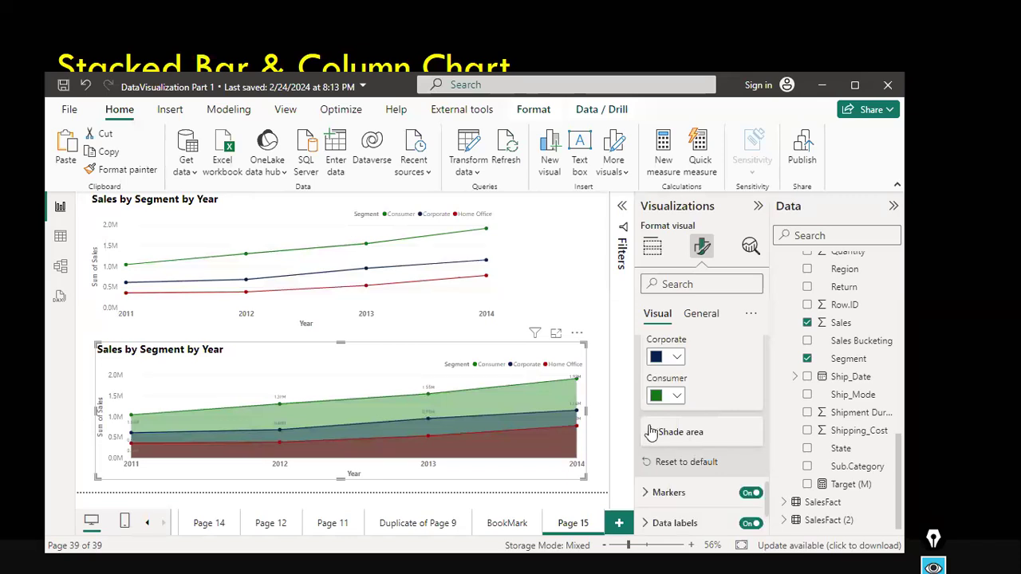
left_click(654, 430)
scroll(699, 486, "down", 2)
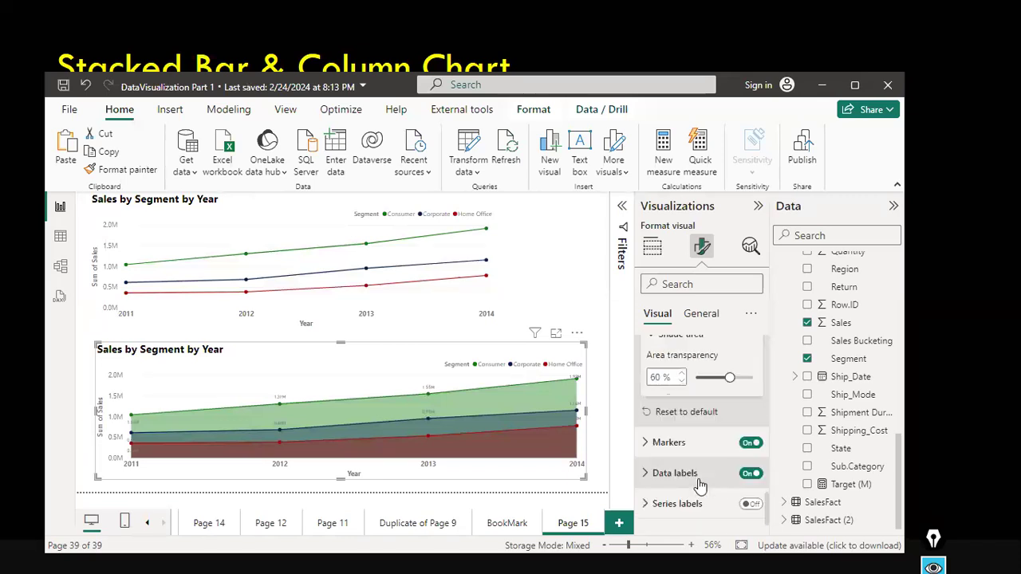
scroll(722, 404, "up", 1)
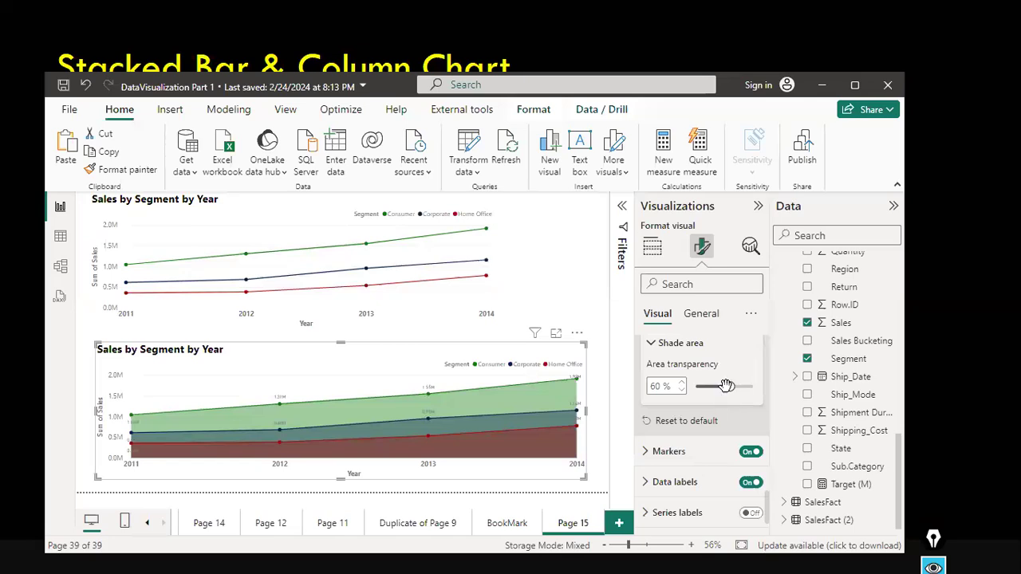
left_click(712, 389)
left_click(700, 389)
left_click(708, 390)
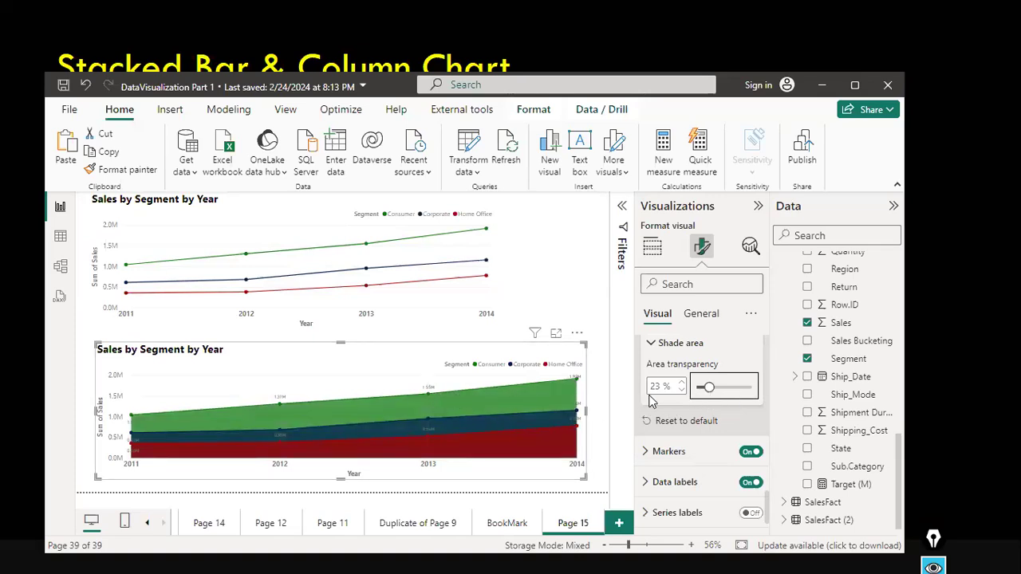
scroll(665, 412, "up", 1)
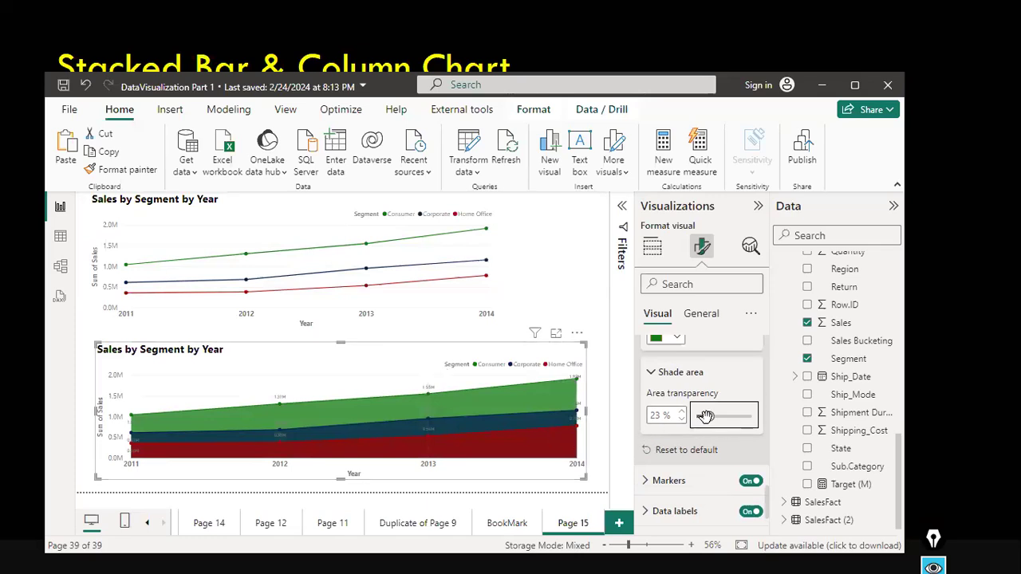
left_click_drag(707, 416, 720, 429)
left_click_drag(718, 416, 713, 420)
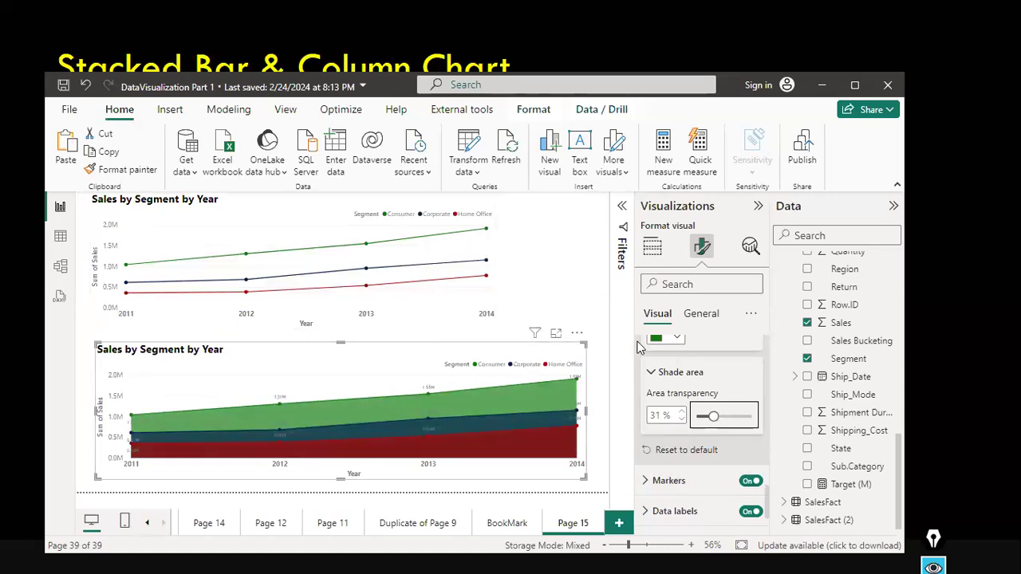
Change the Corporate series colour in the area chart to black.
scroll(690, 379, "up", 1)
scroll(688, 383, "up", 5)
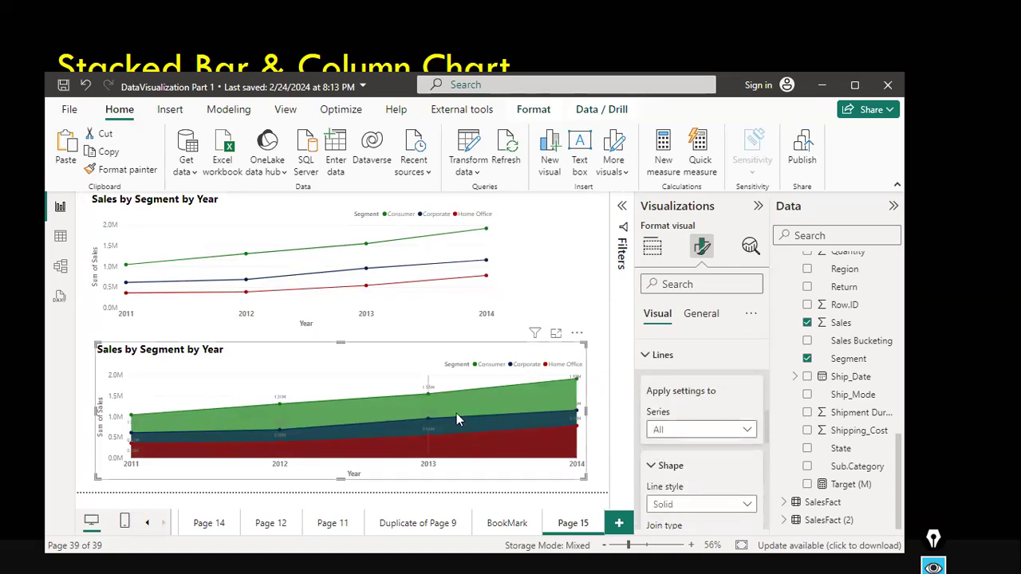
scroll(735, 488, "down", 1)
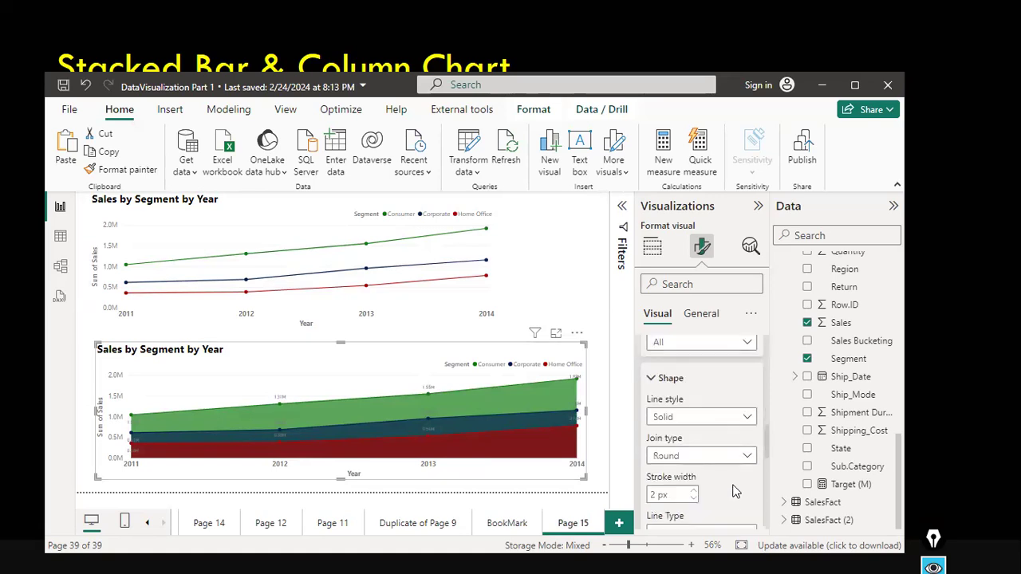
scroll(728, 435, "down", 1)
scroll(727, 436, "down", 2)
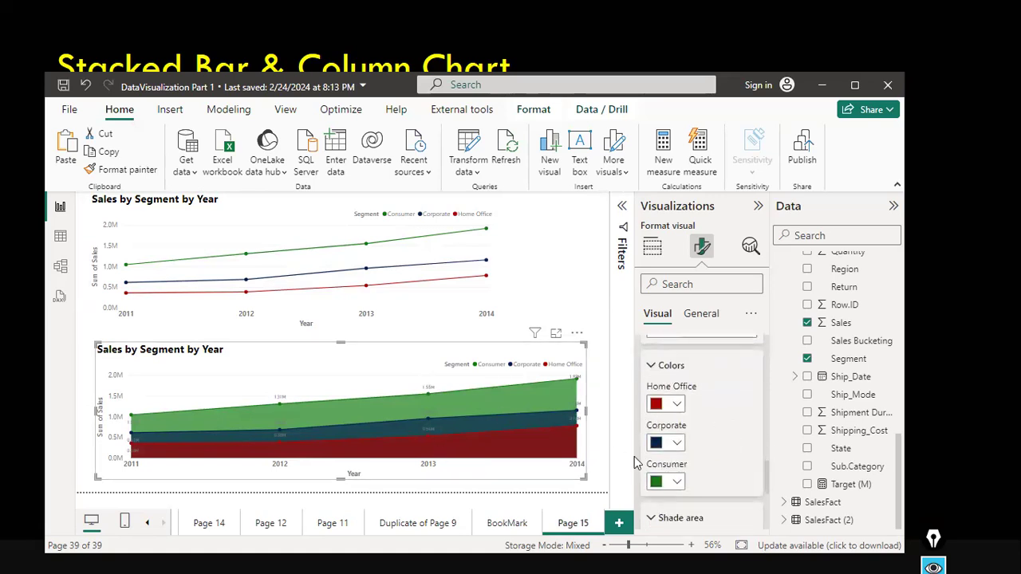
left_click(677, 444)
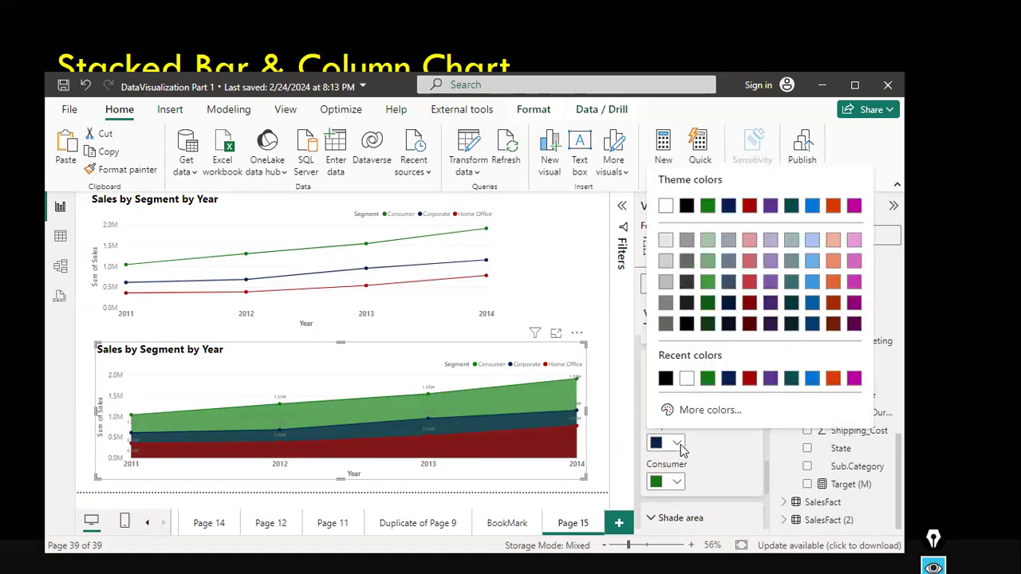
left_click(833, 286)
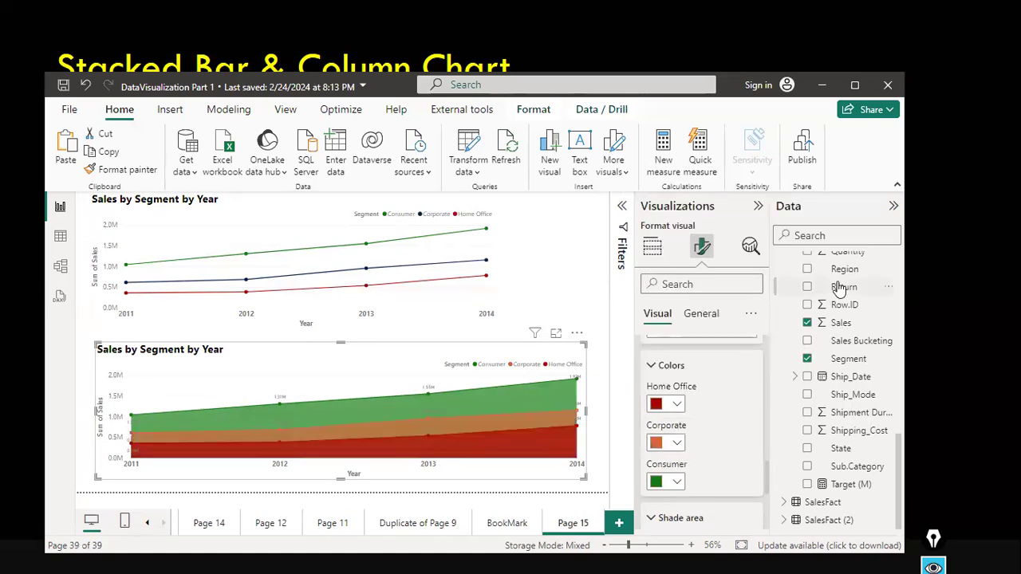
left_click(677, 443)
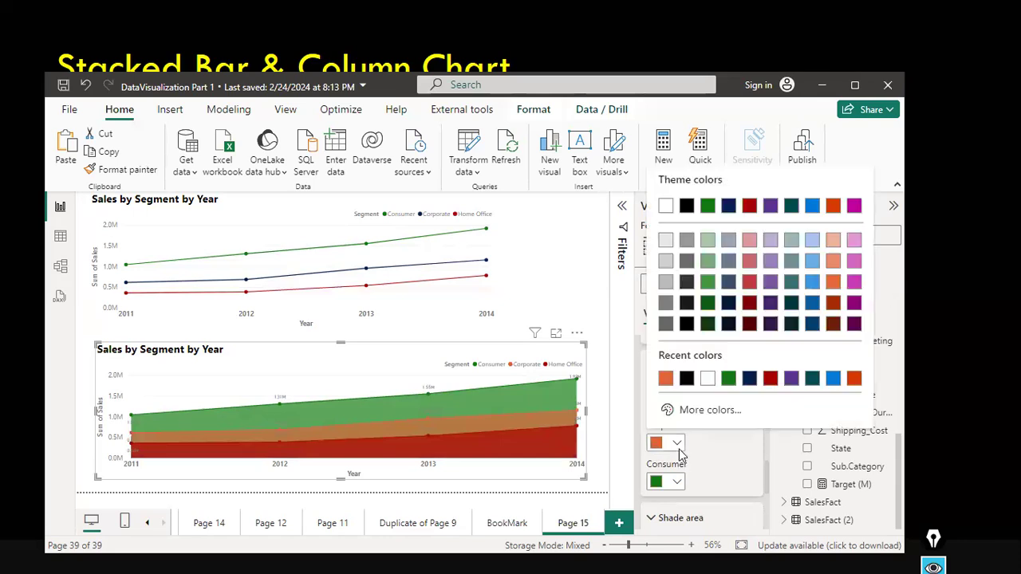
left_click(689, 327)
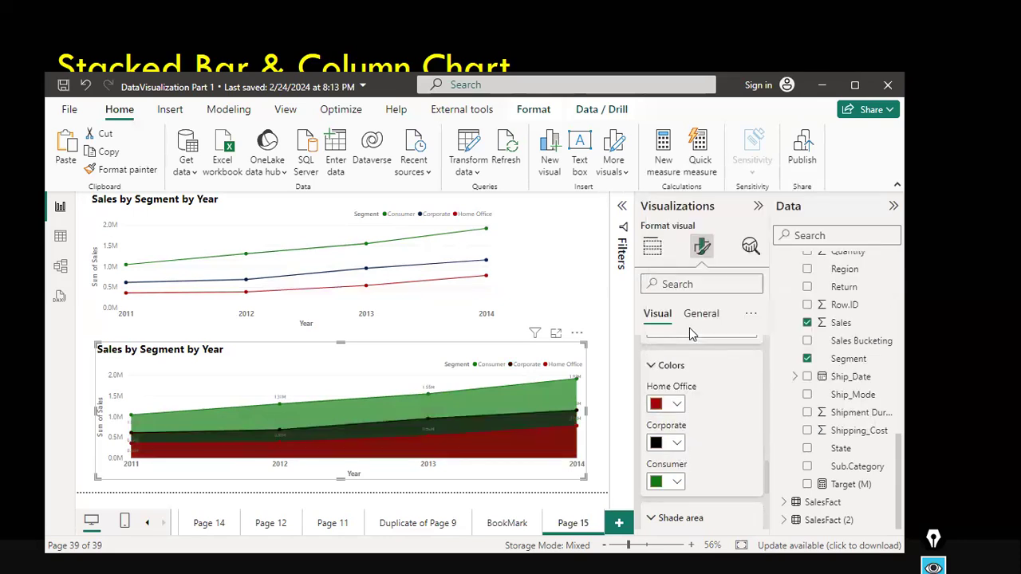
left_click(600, 431)
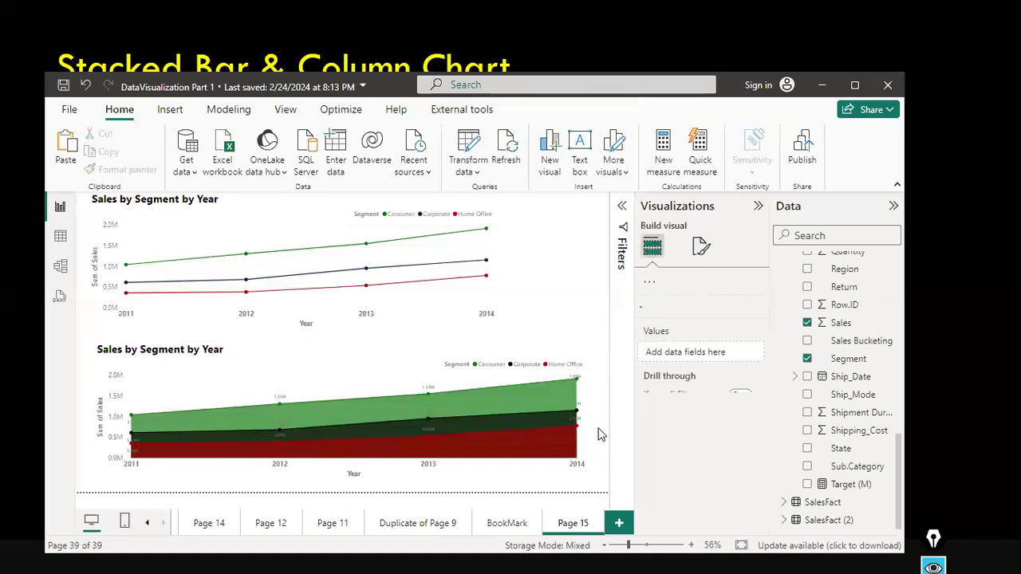
left_click(369, 361)
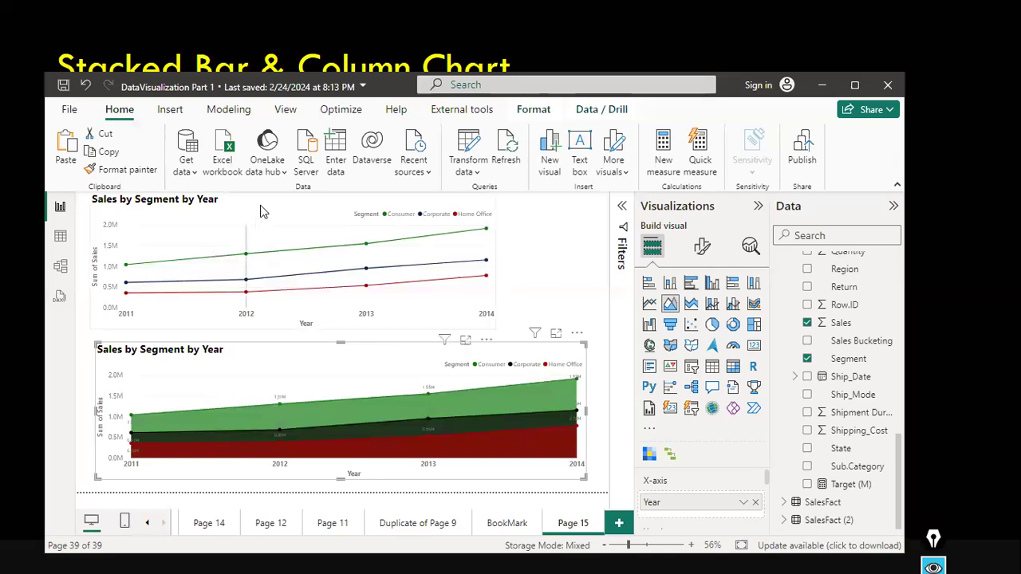
left_click(391, 225)
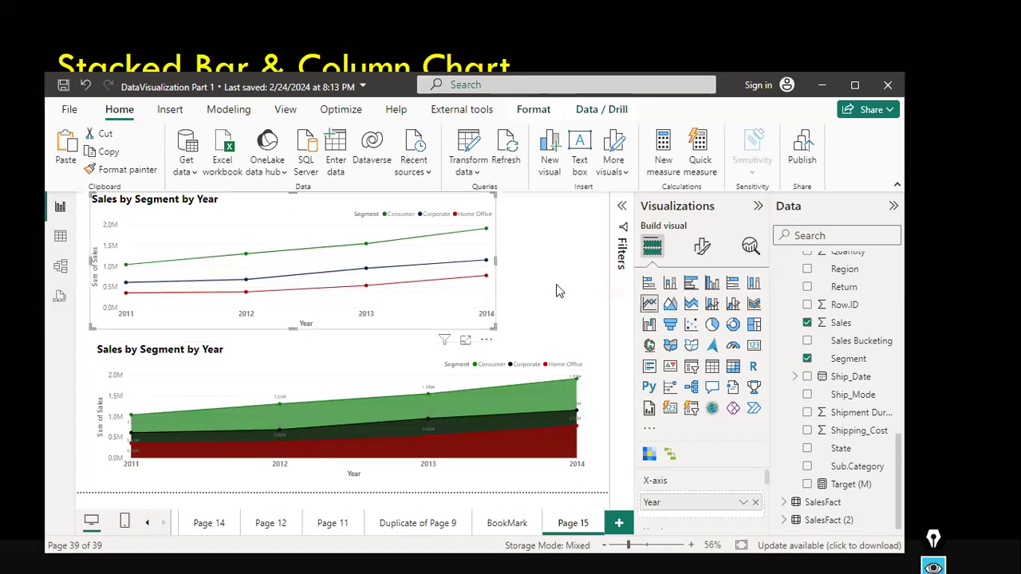
left_click(557, 286)
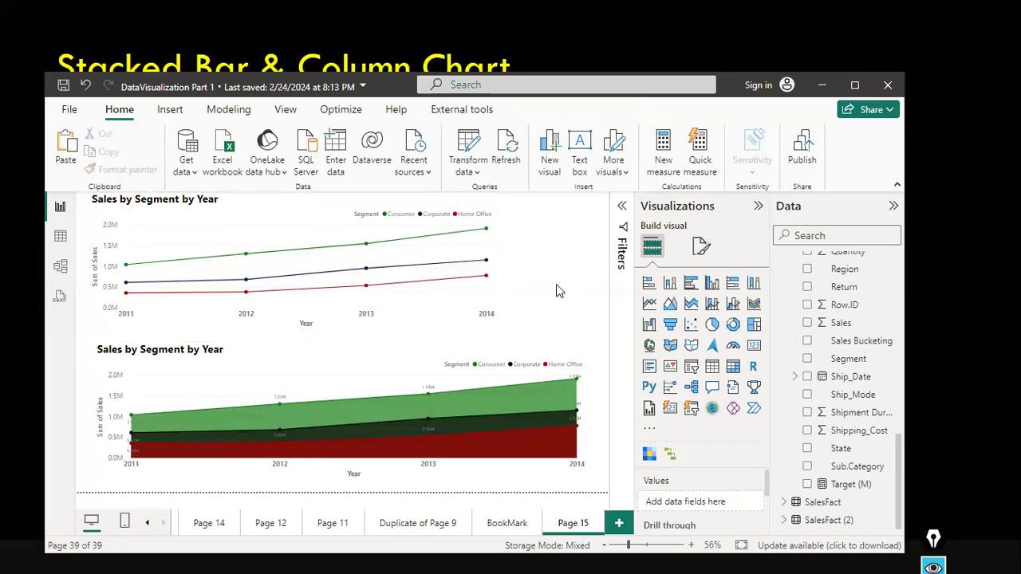